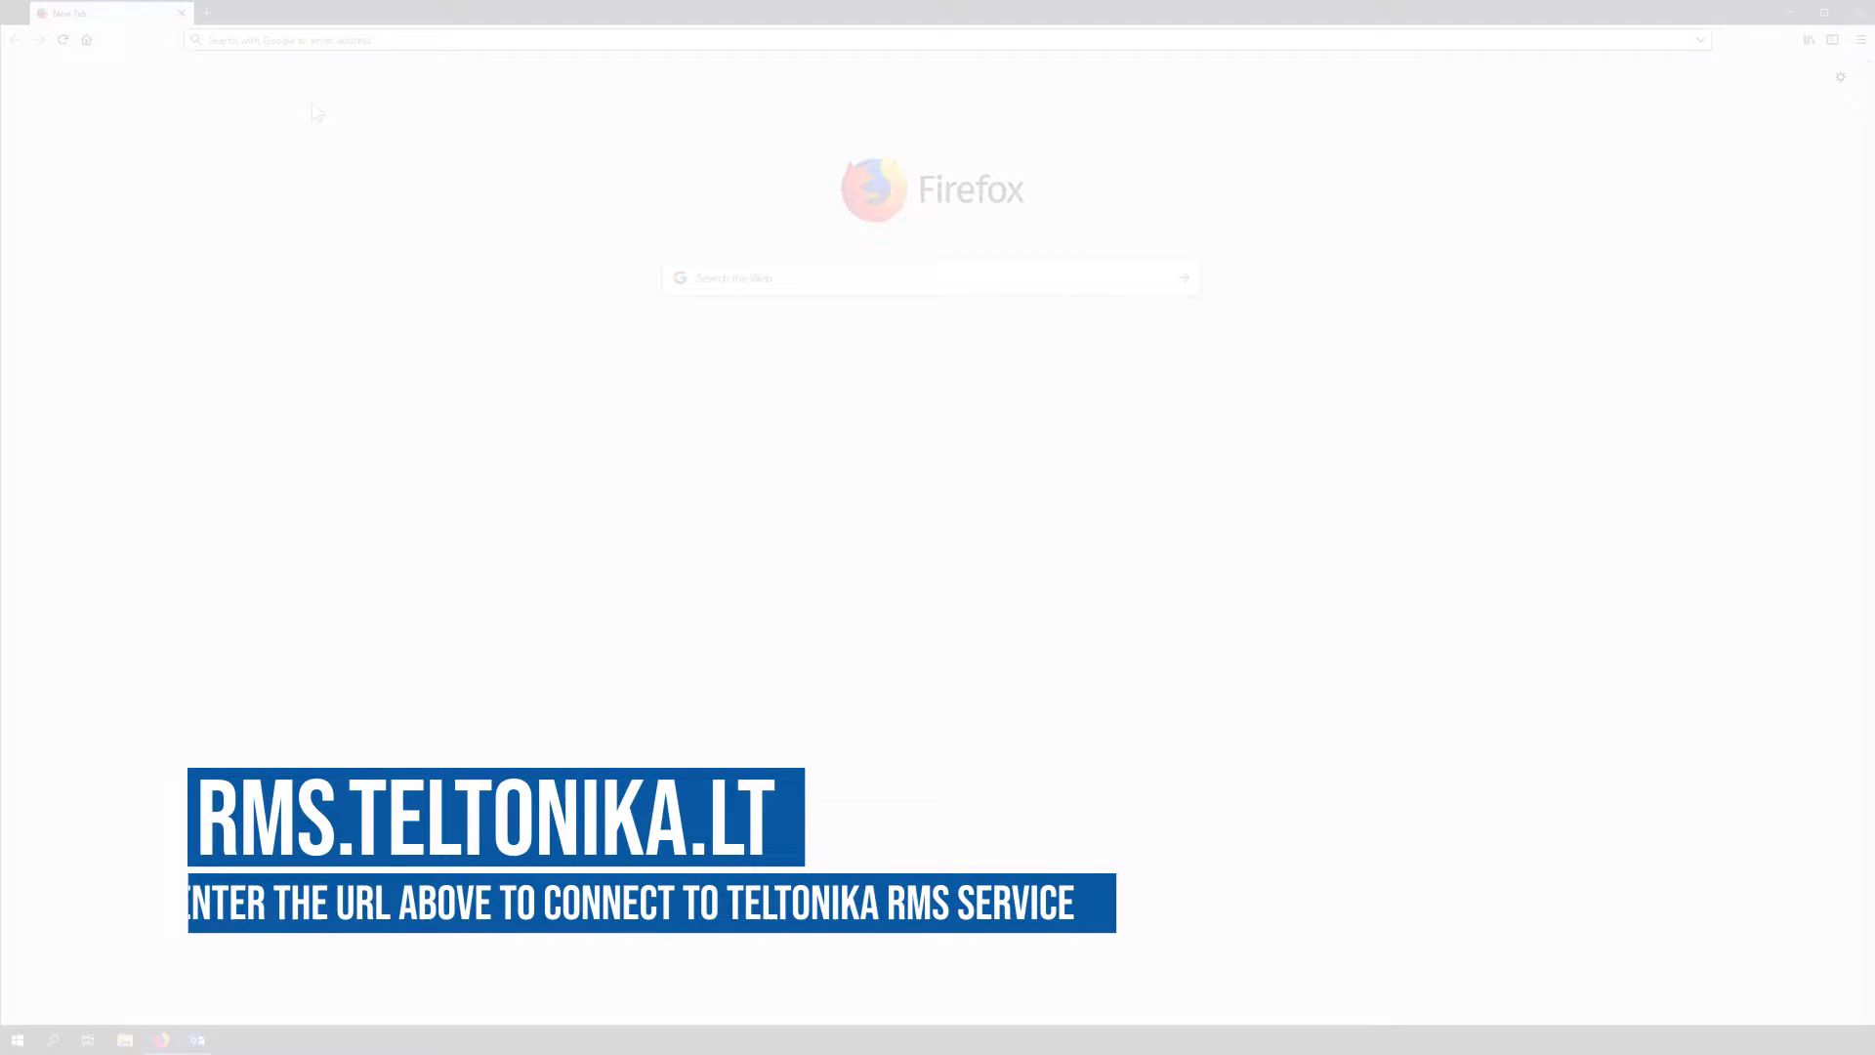
Load rms.teltonika.lt in Firefox
{"action": "left_click", "coordinate": [285, 40]}
{"action": "type", "text": "r"}
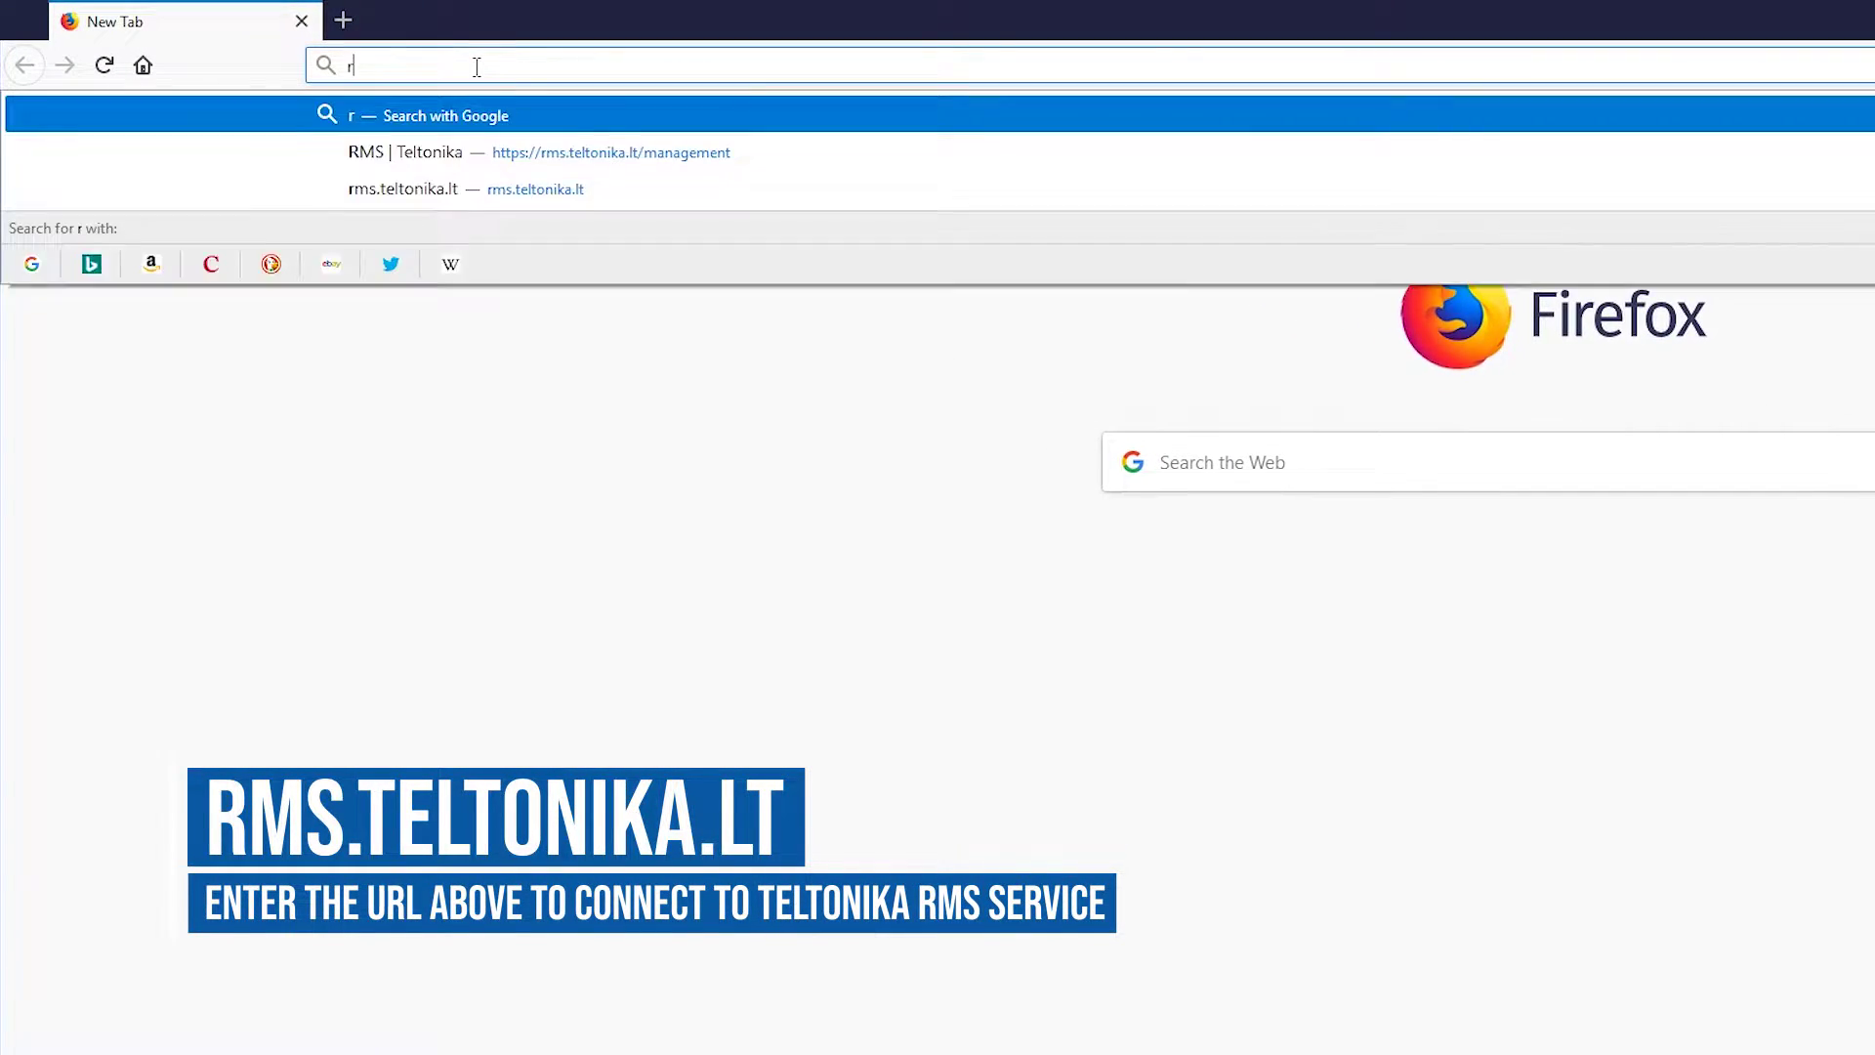
{"action": "type", "text": "ms.teltonika"}
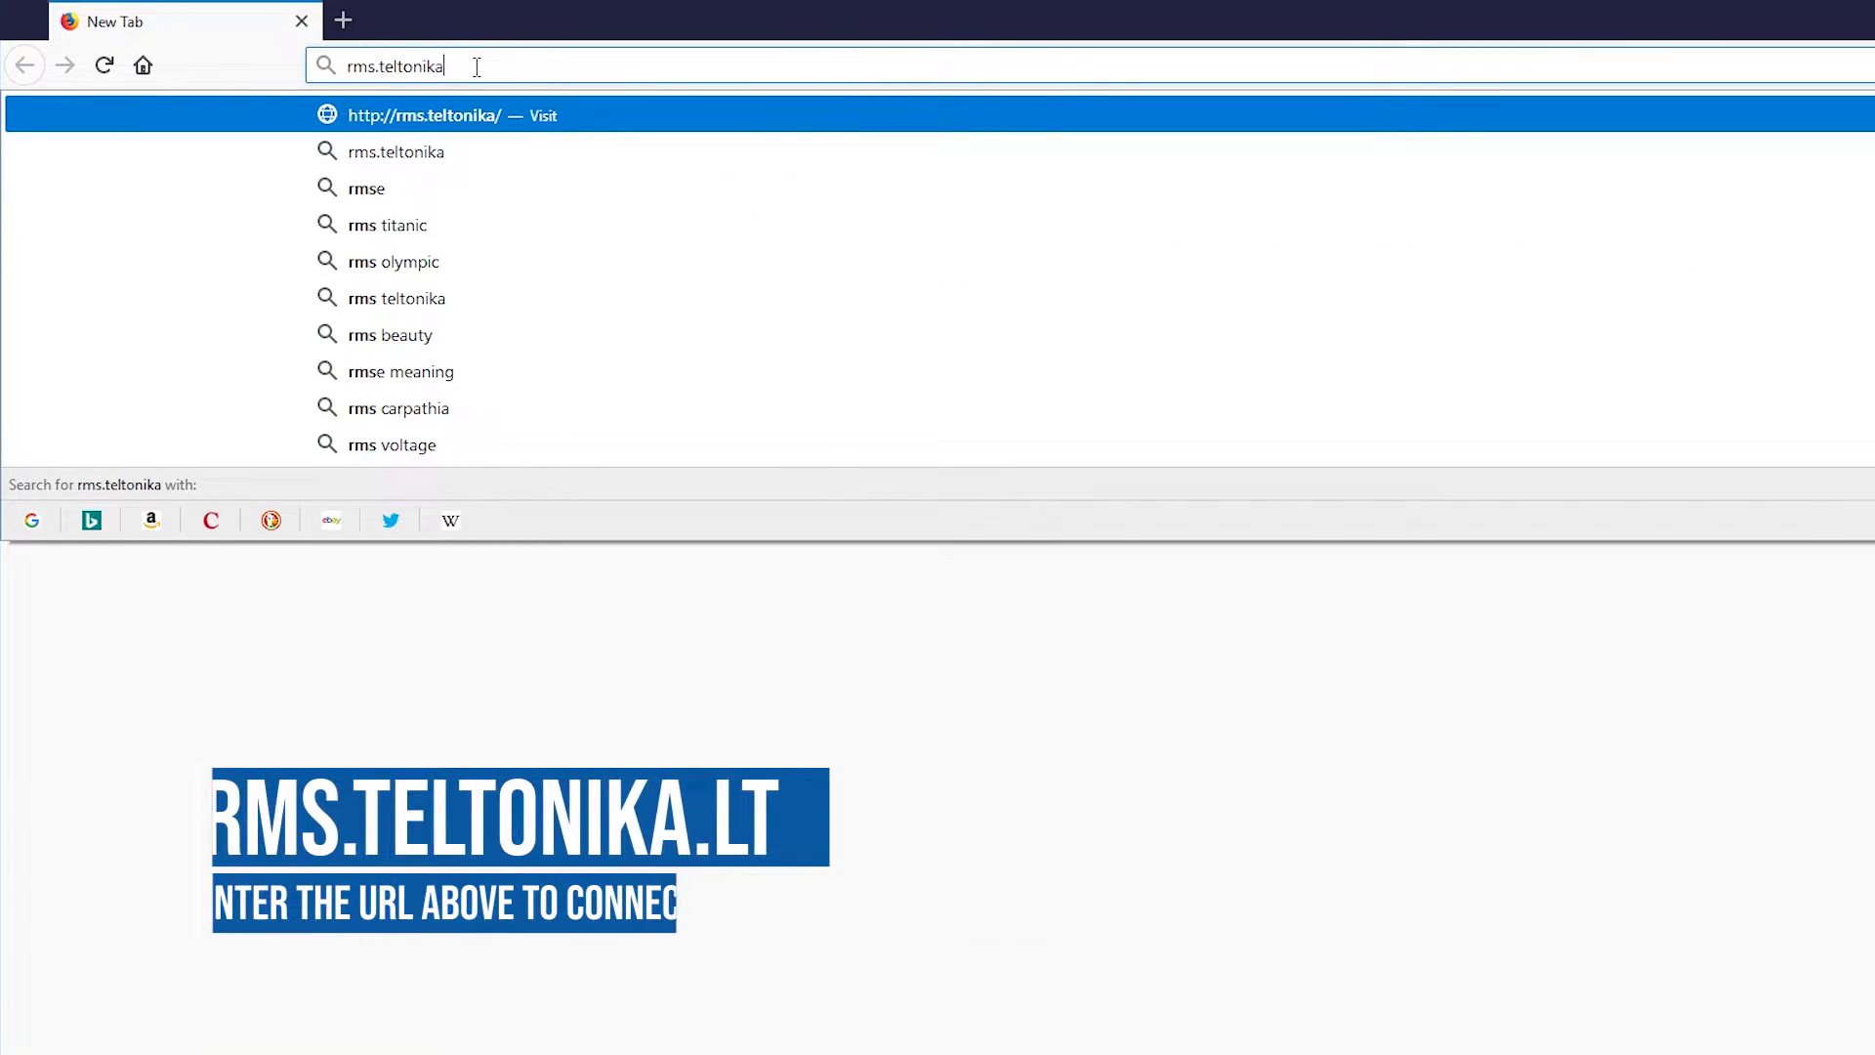
{"action": "type", "text": ".lt"}
{"action": "key", "text": "Return"}
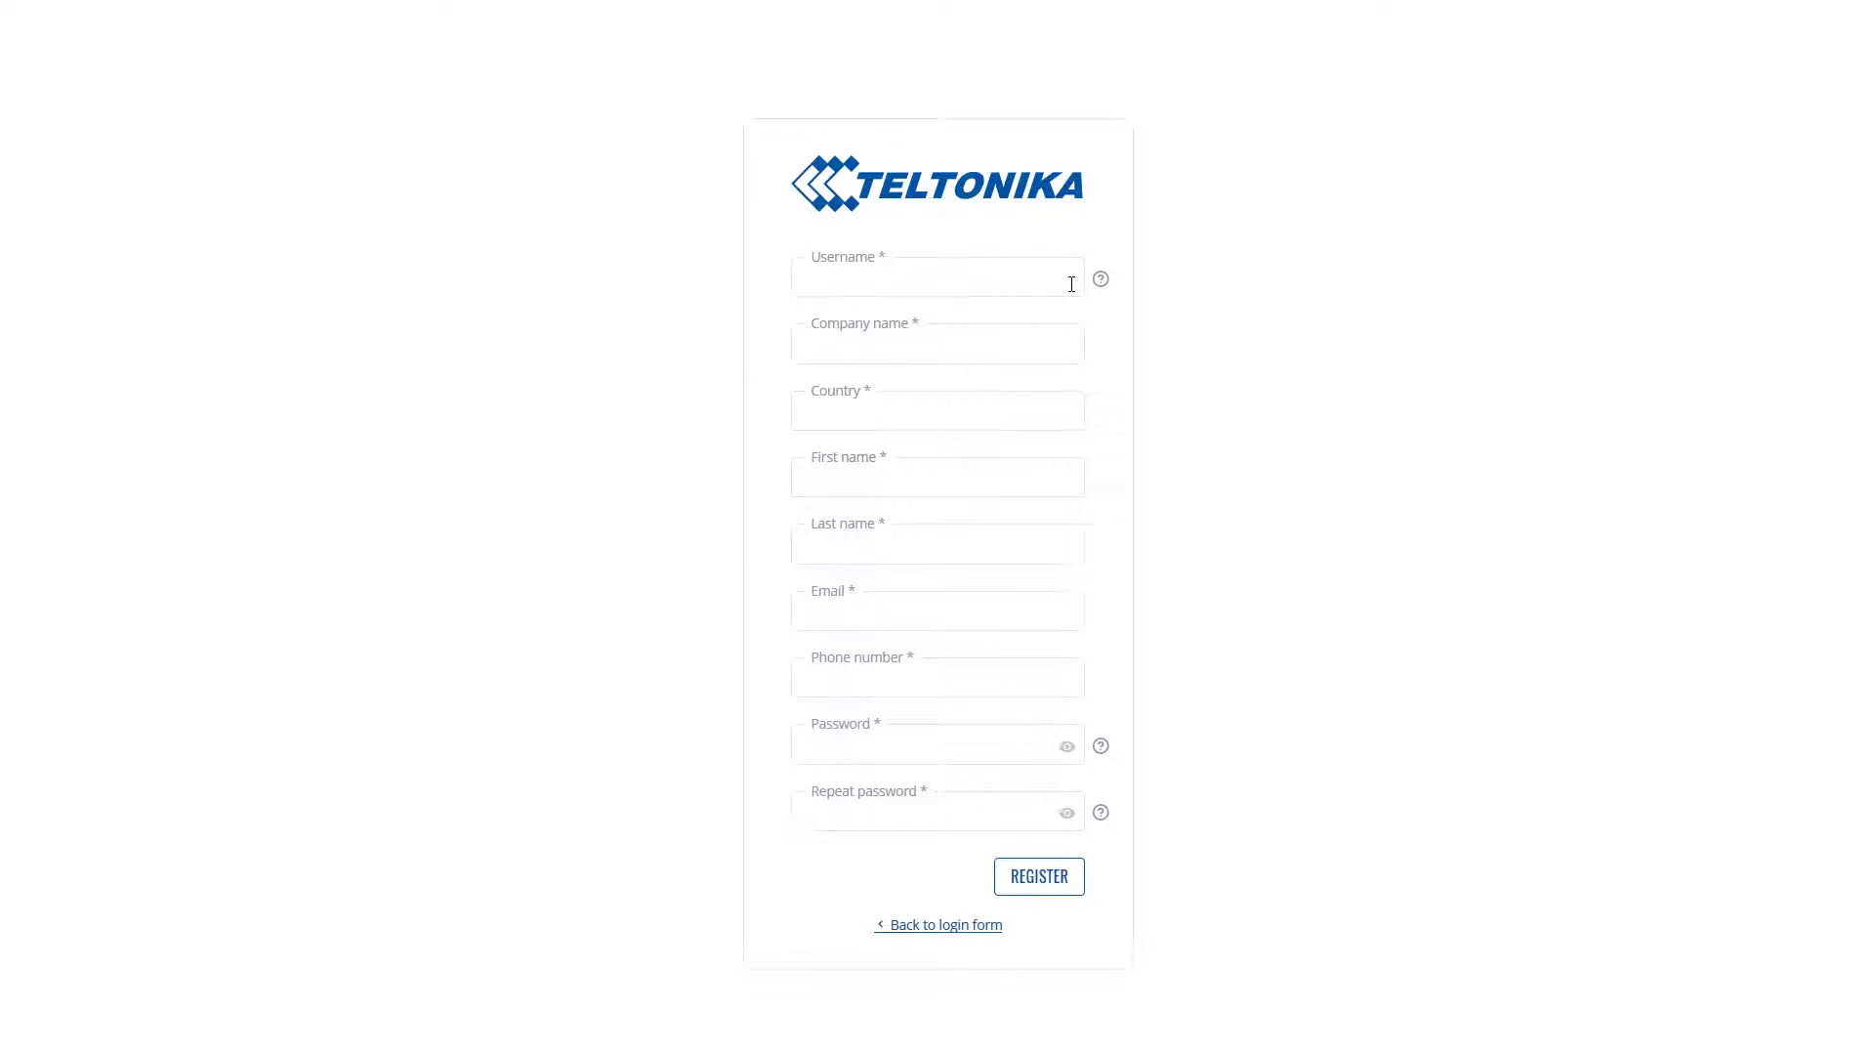
Enter the username, company Demo_RMS and country Lithuania in the registration form
{"action": "mouse_move", "coordinate": [1099, 293]}
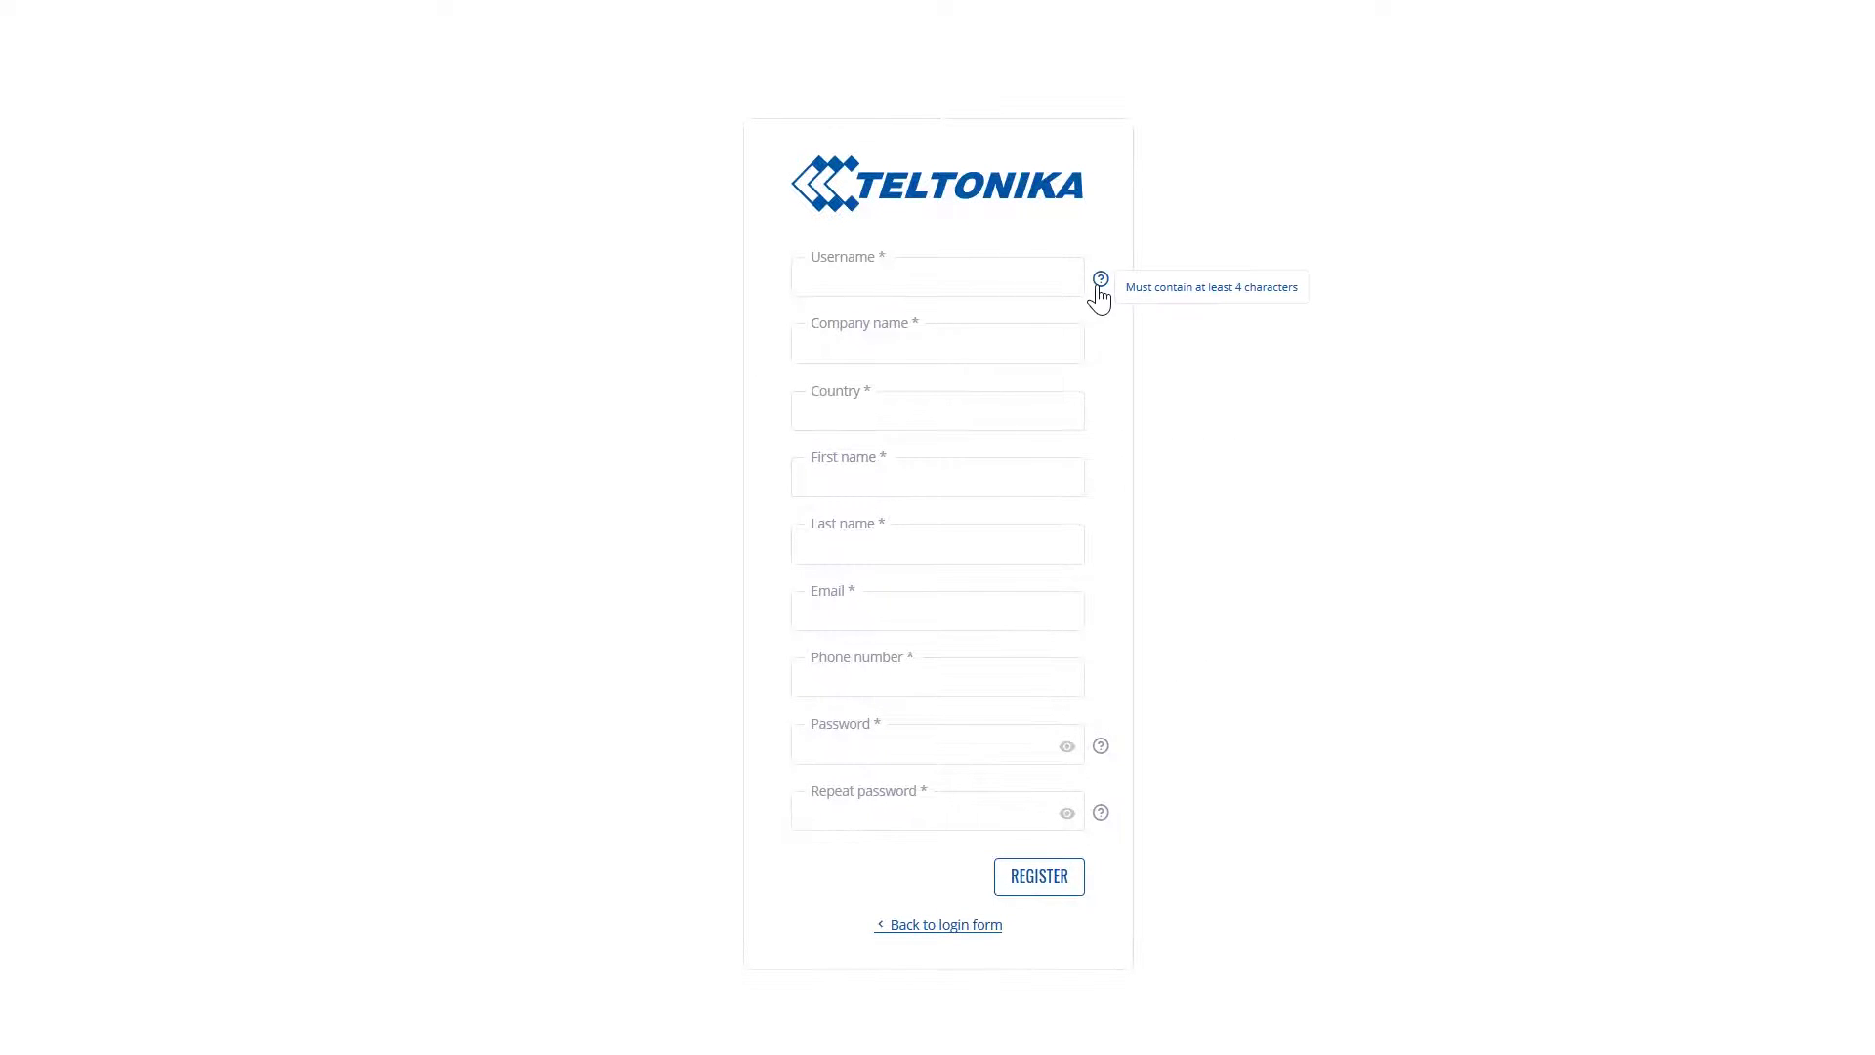
{"action": "left_click", "coordinate": [993, 281]}
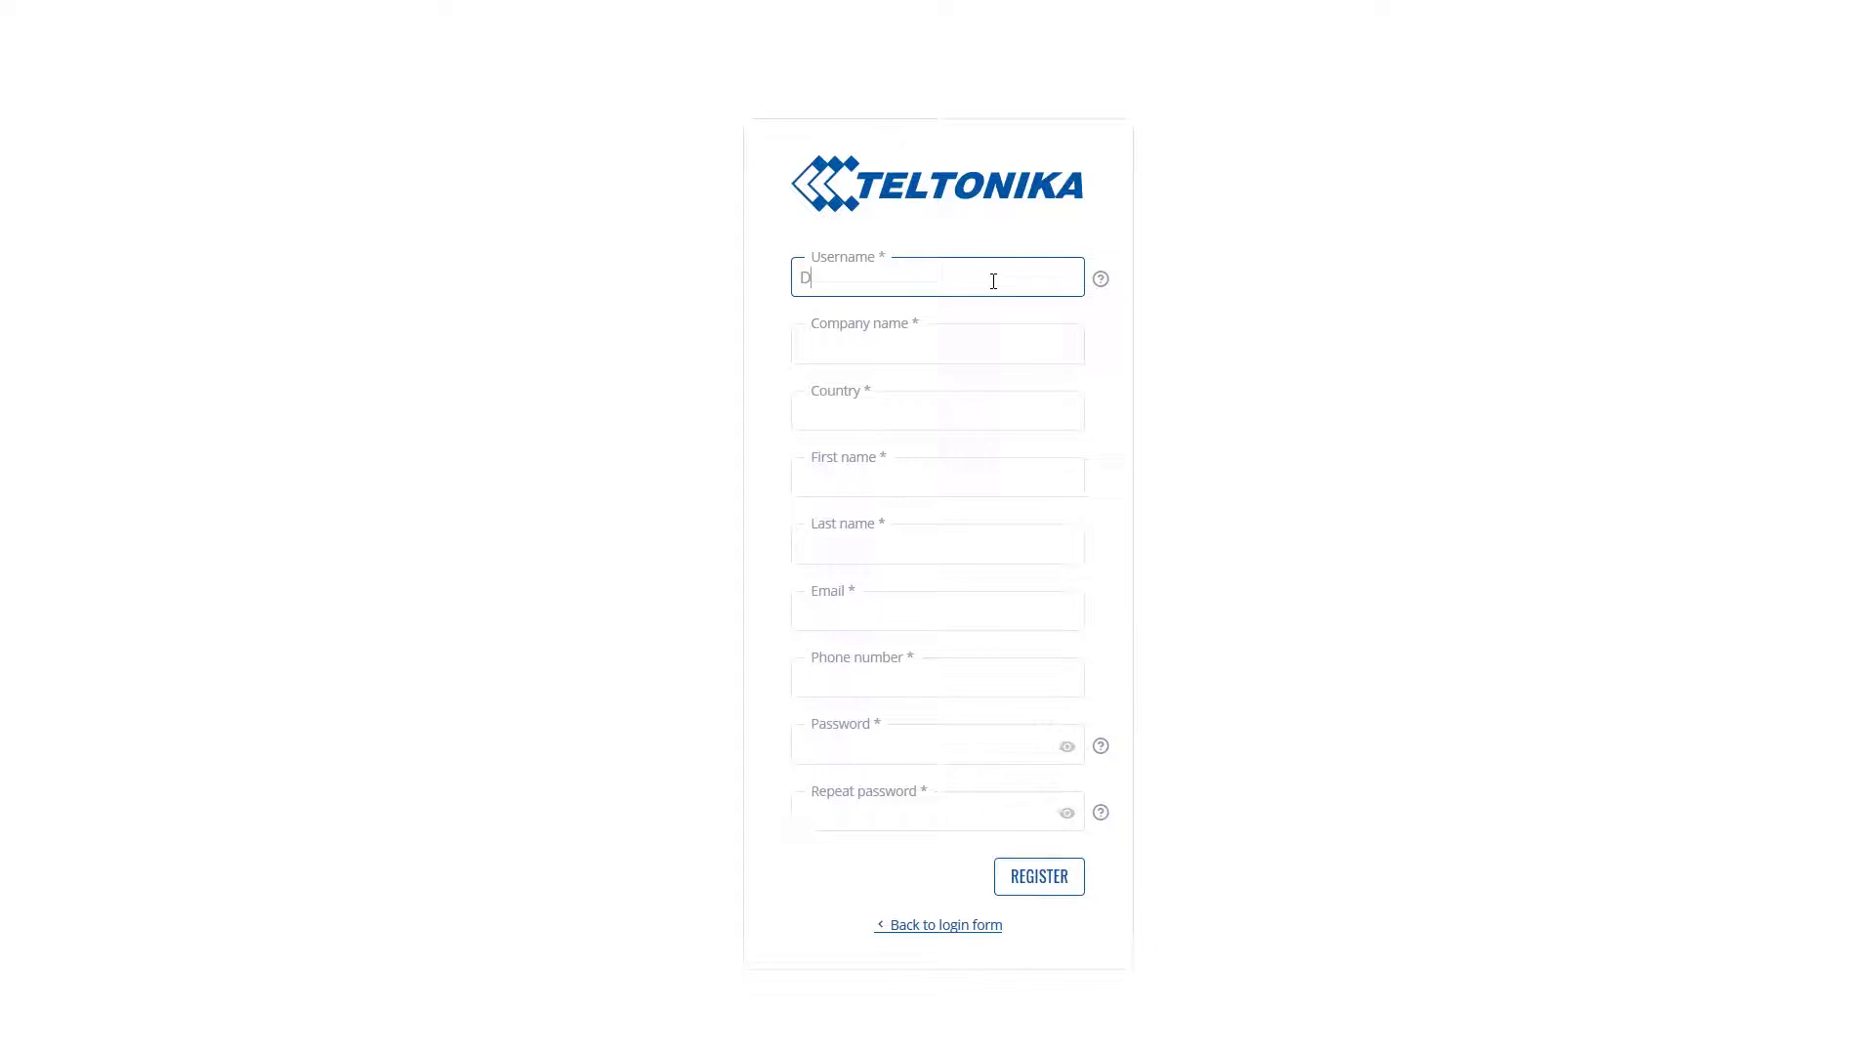
{"action": "left_click", "coordinate": [916, 344]}
{"action": "type", "text": "Demo_RMS"}
{"action": "left_click", "coordinate": [916, 410]}
{"action": "type", "text": "Lithuan"}
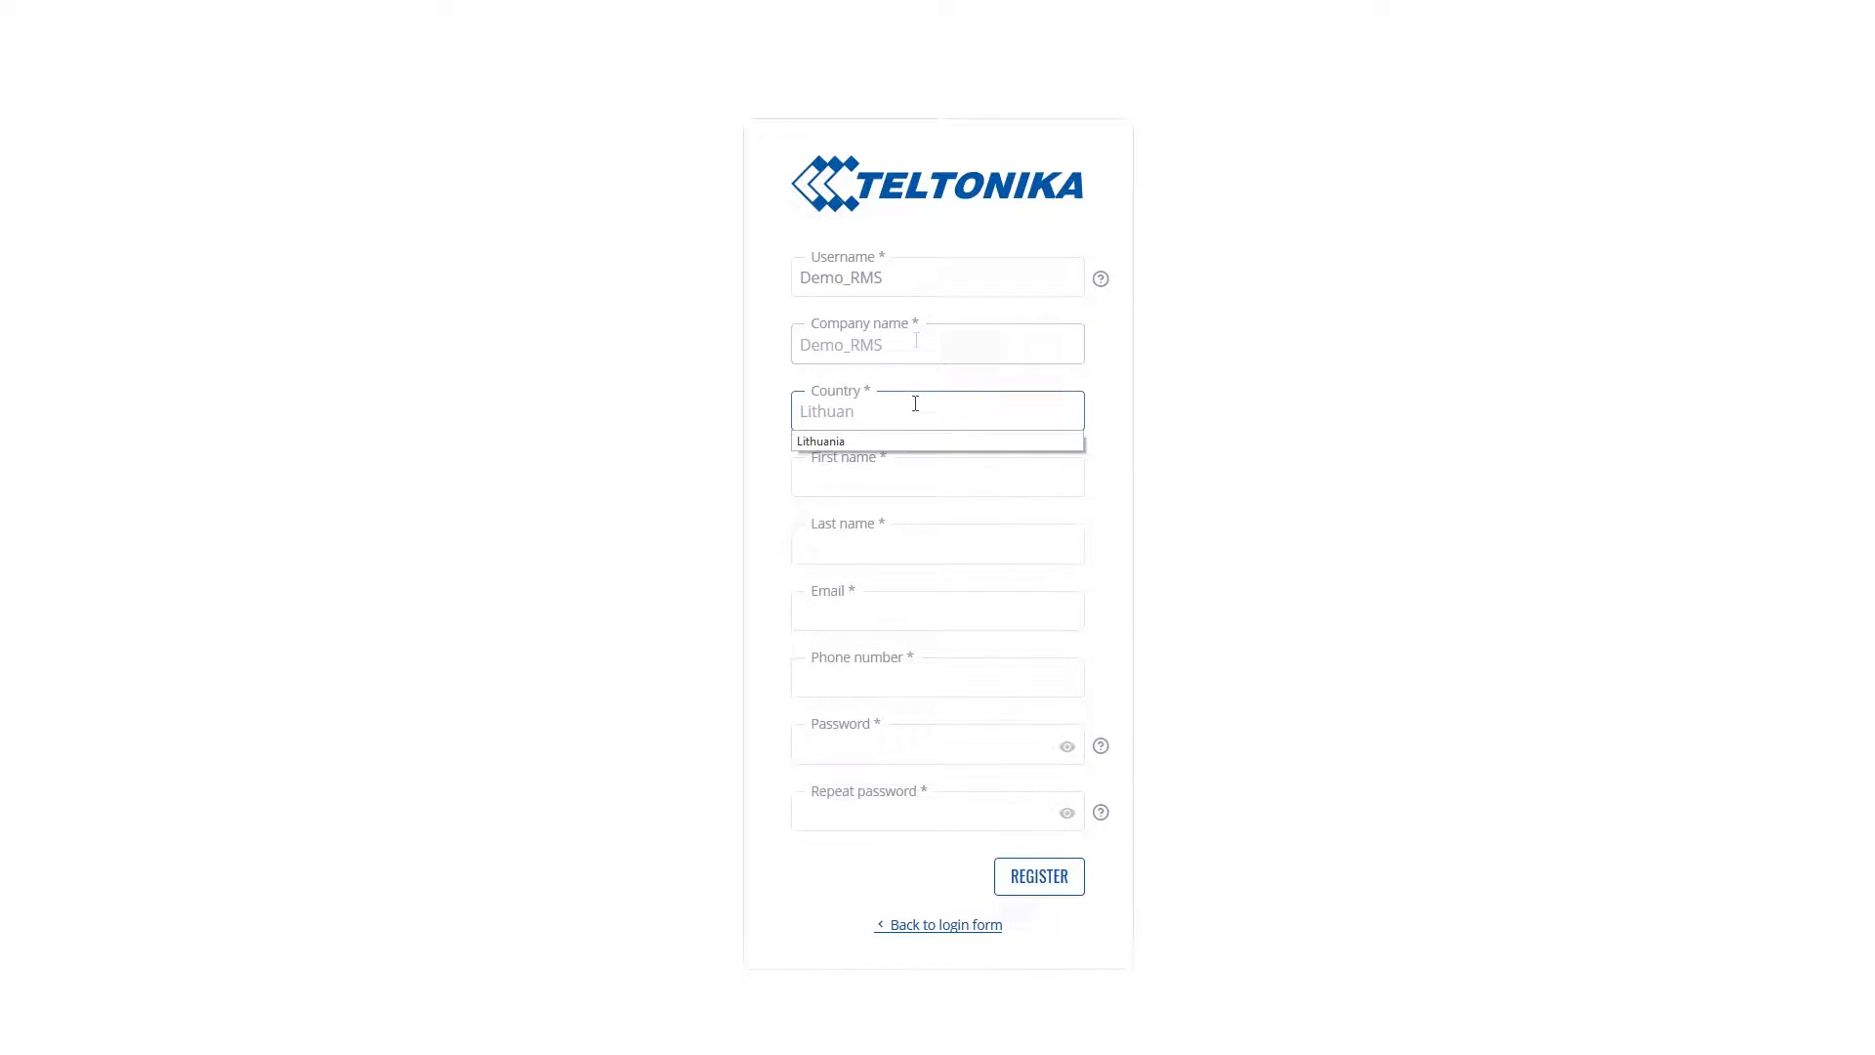
{"action": "left_click", "coordinate": [906, 441]}
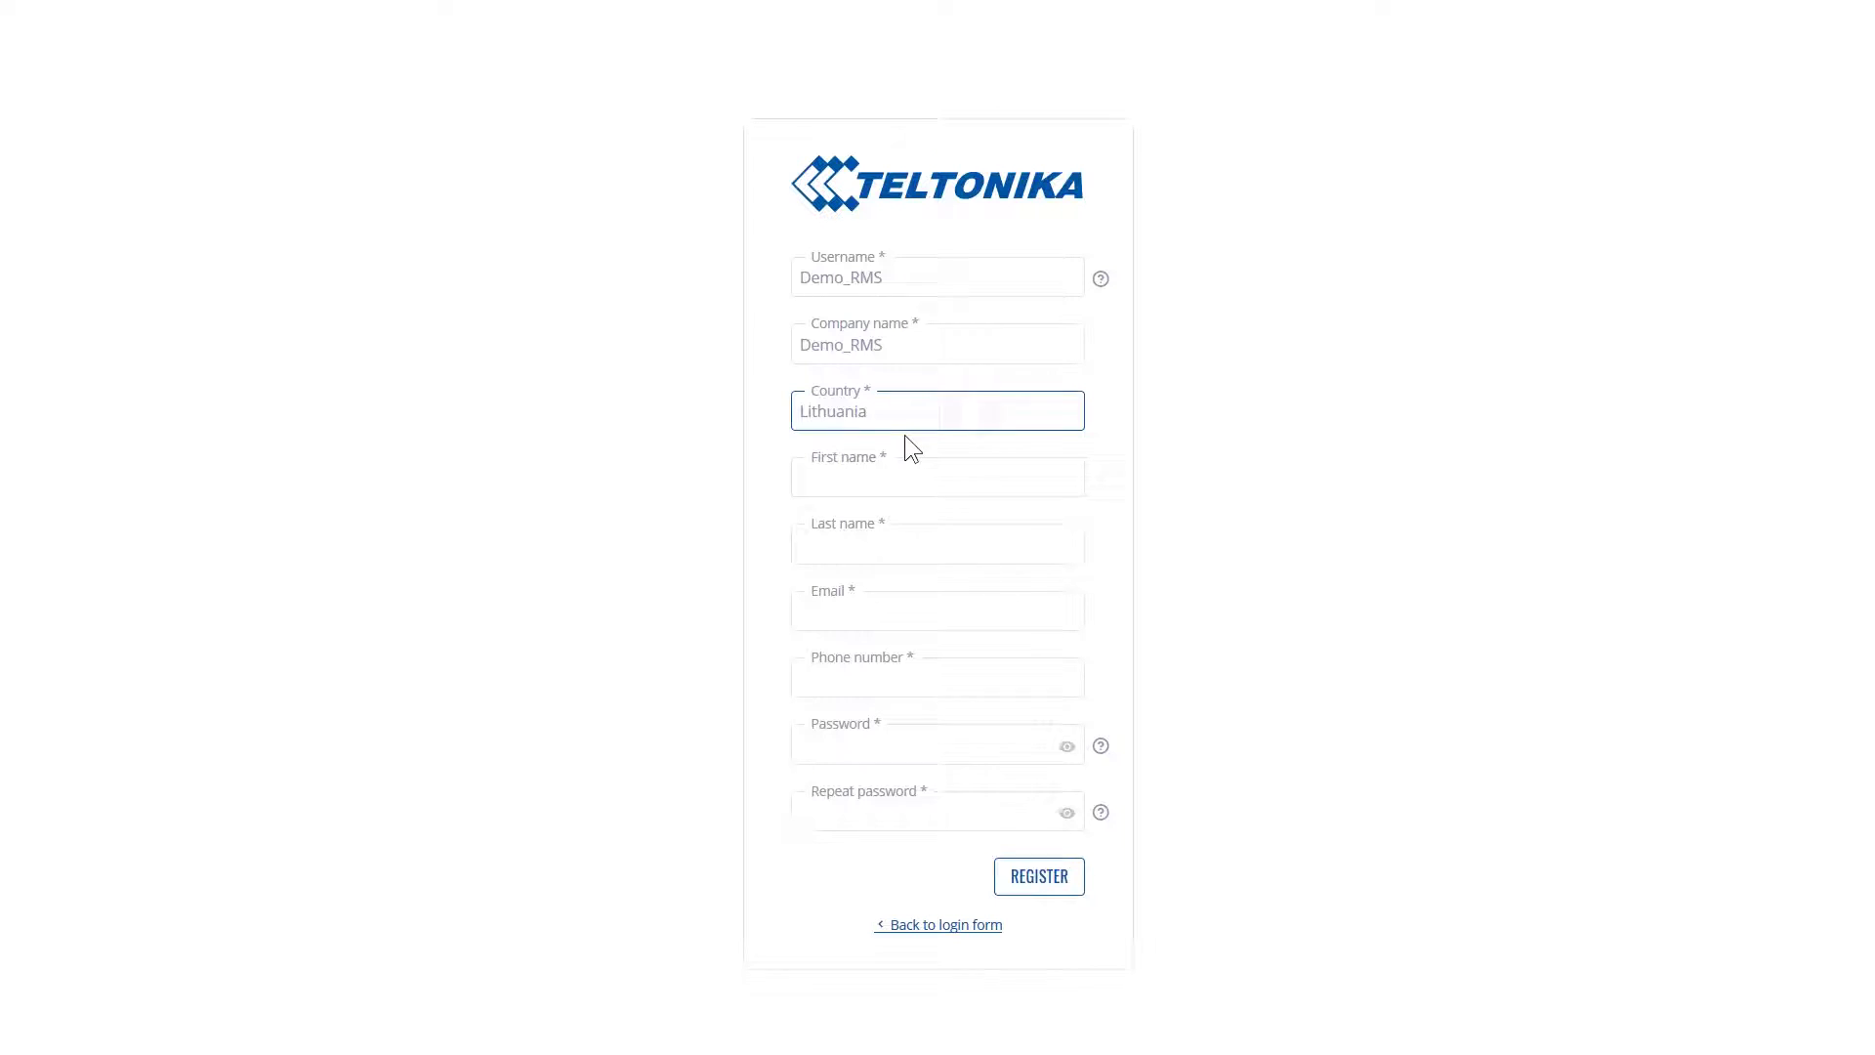
{"action": "left_click", "coordinate": [906, 470]}
Fill in the e-mail address, phone number and password, then submit the registration
{"action": "left_click", "coordinate": [896, 606]}
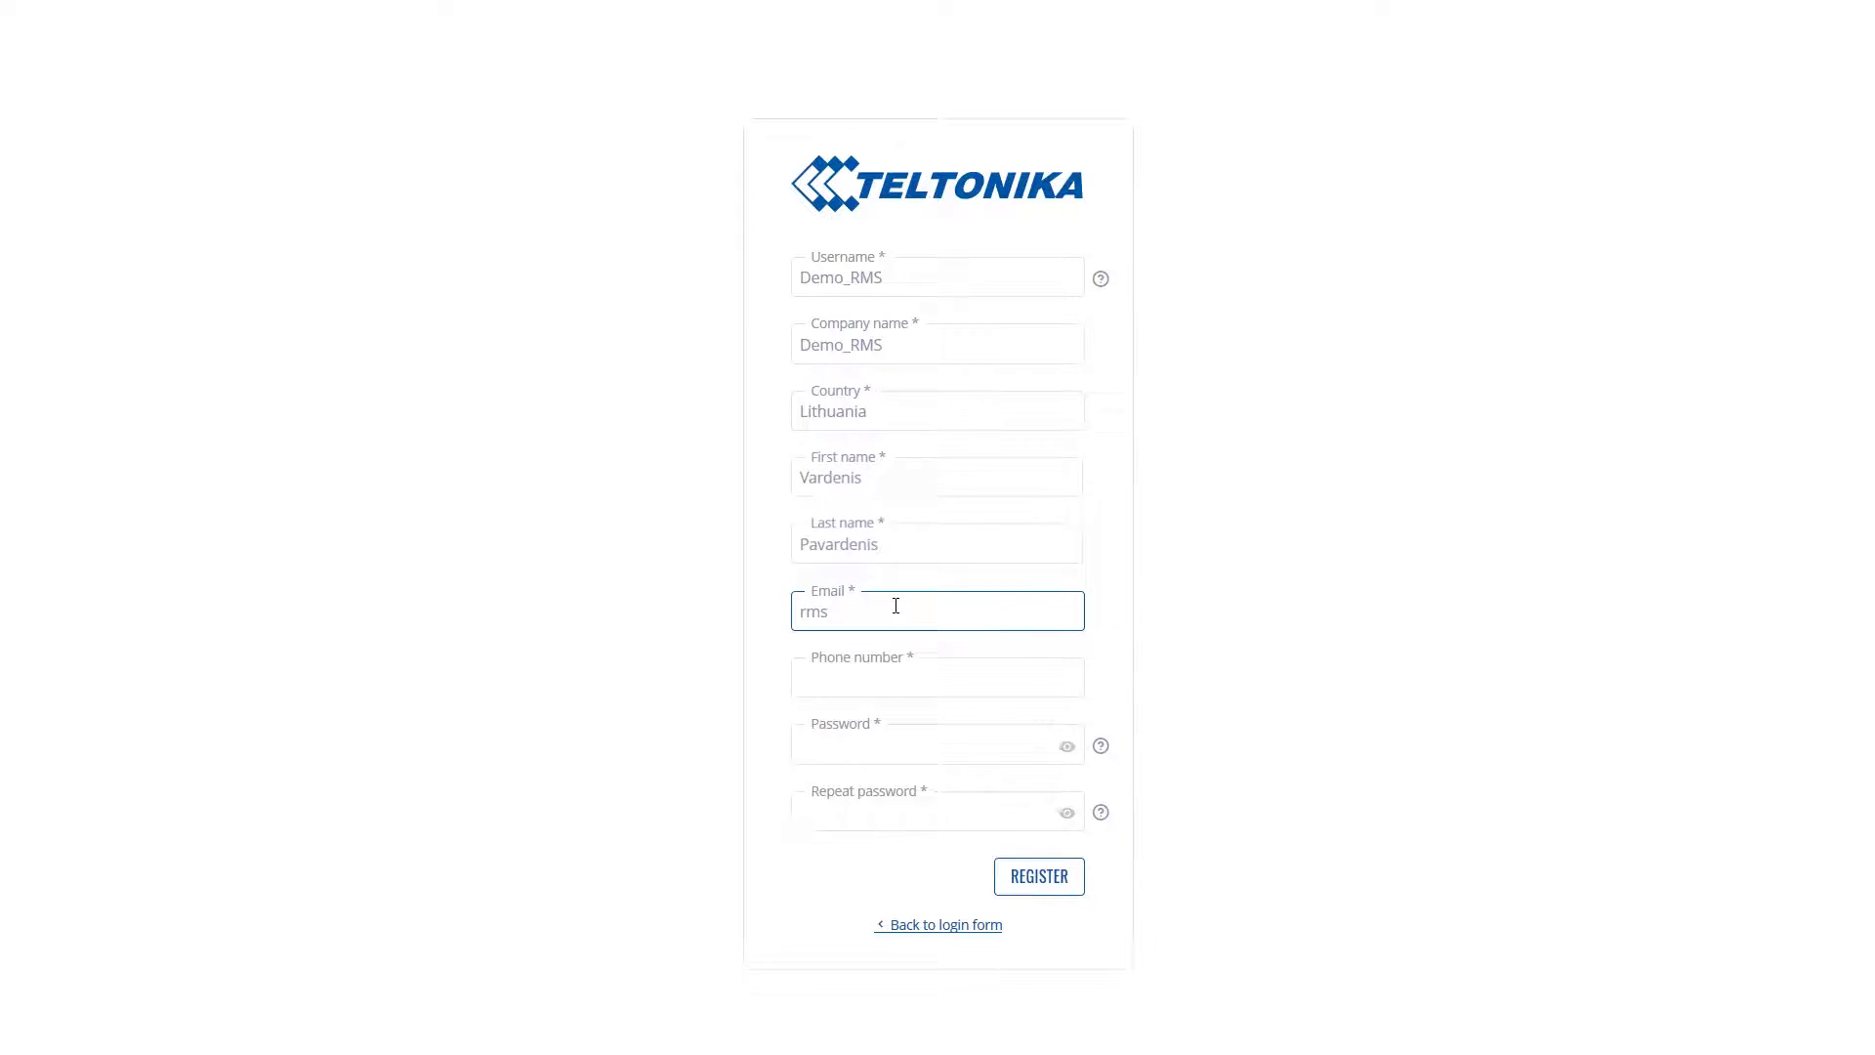
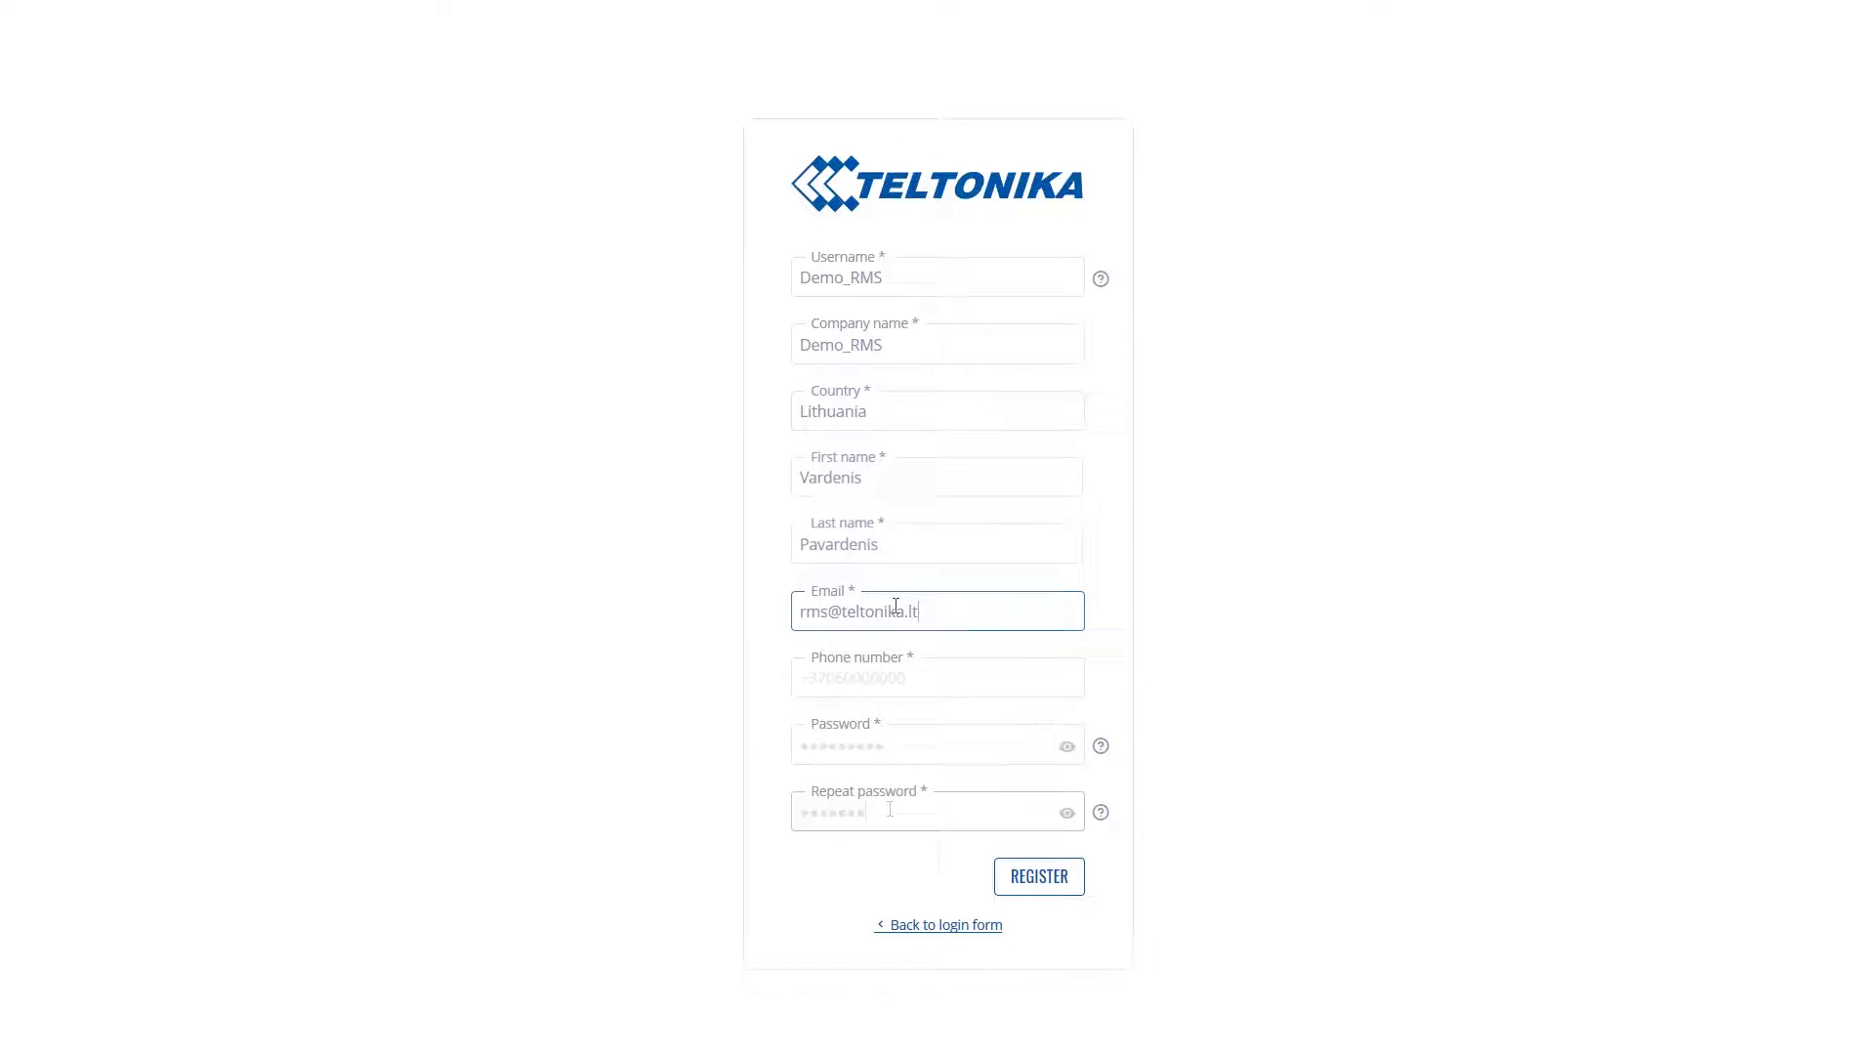
{"action": "left_click", "coordinate": [890, 677]}
{"action": "type", "text": "+37060000000"}
{"action": "left_click", "coordinate": [890, 745]}
{"action": "type", "text": "*********"}
{"action": "left_click", "coordinate": [890, 811]}
{"action": "type", "text": "*********"}
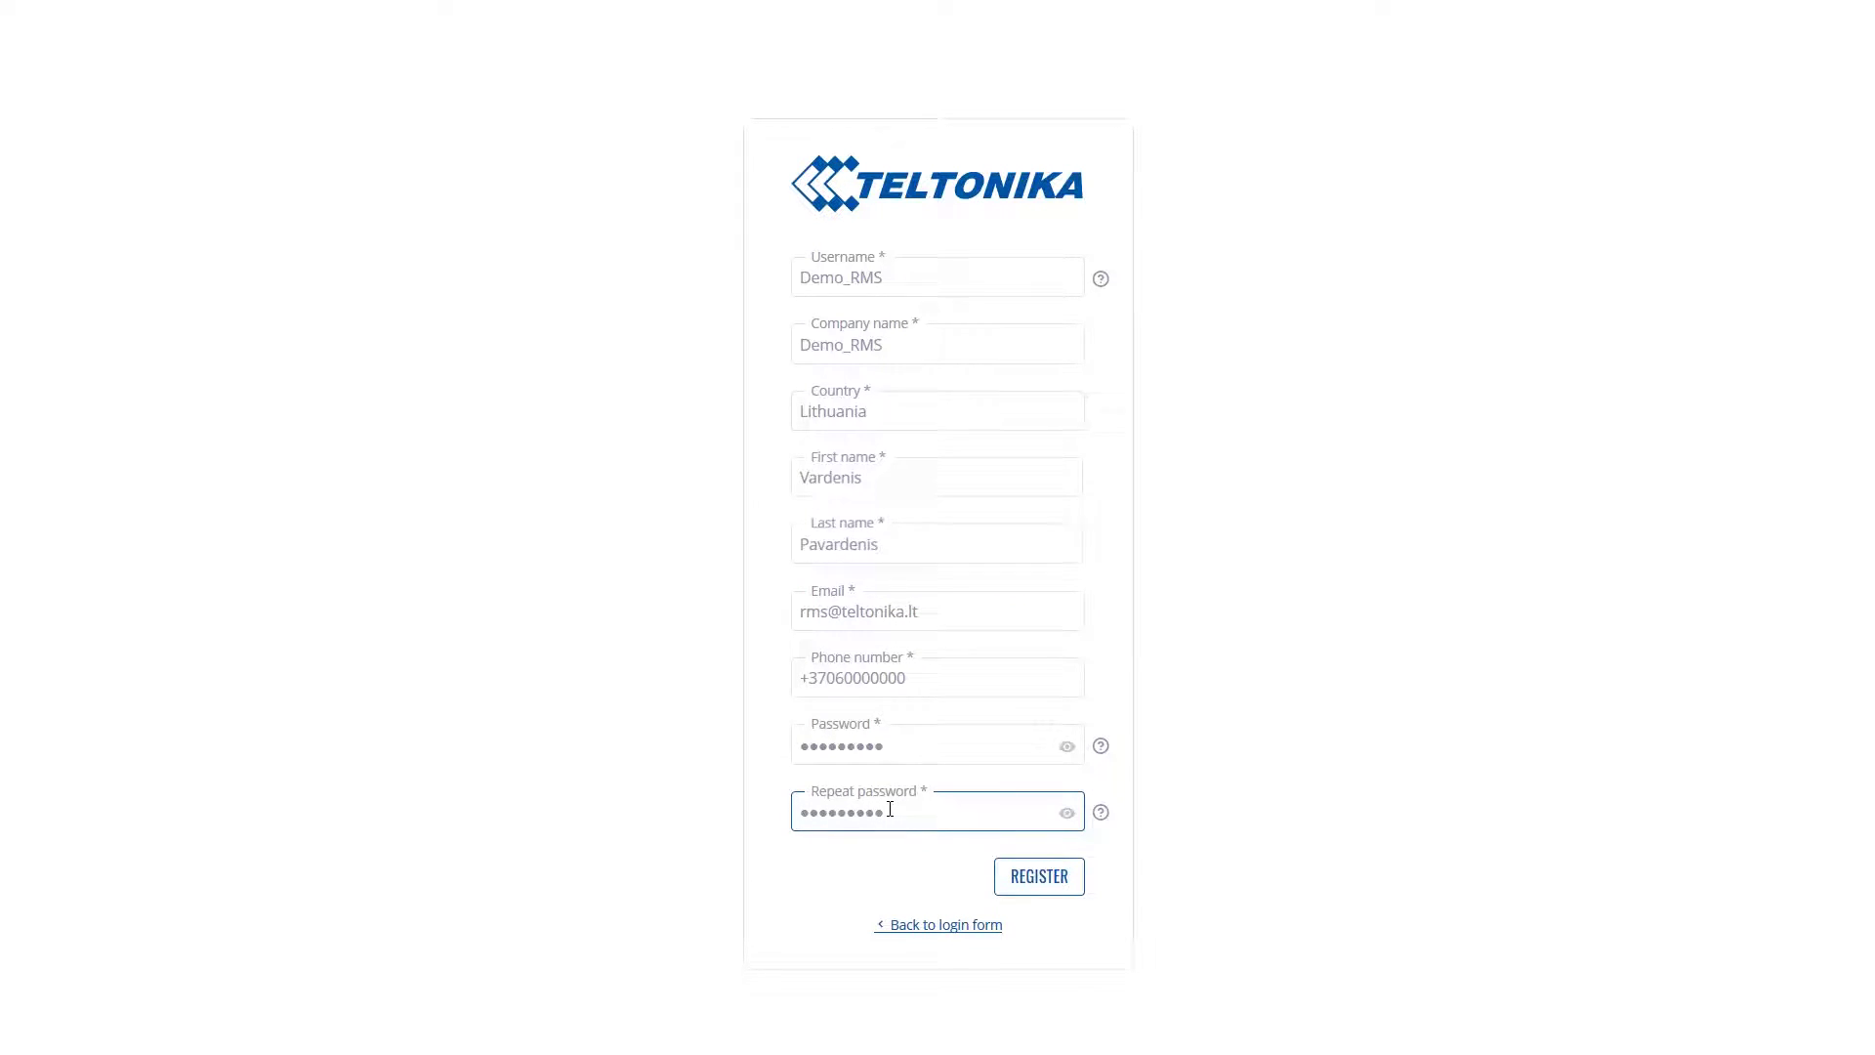
{"action": "mouse_move", "coordinate": [1100, 754]}
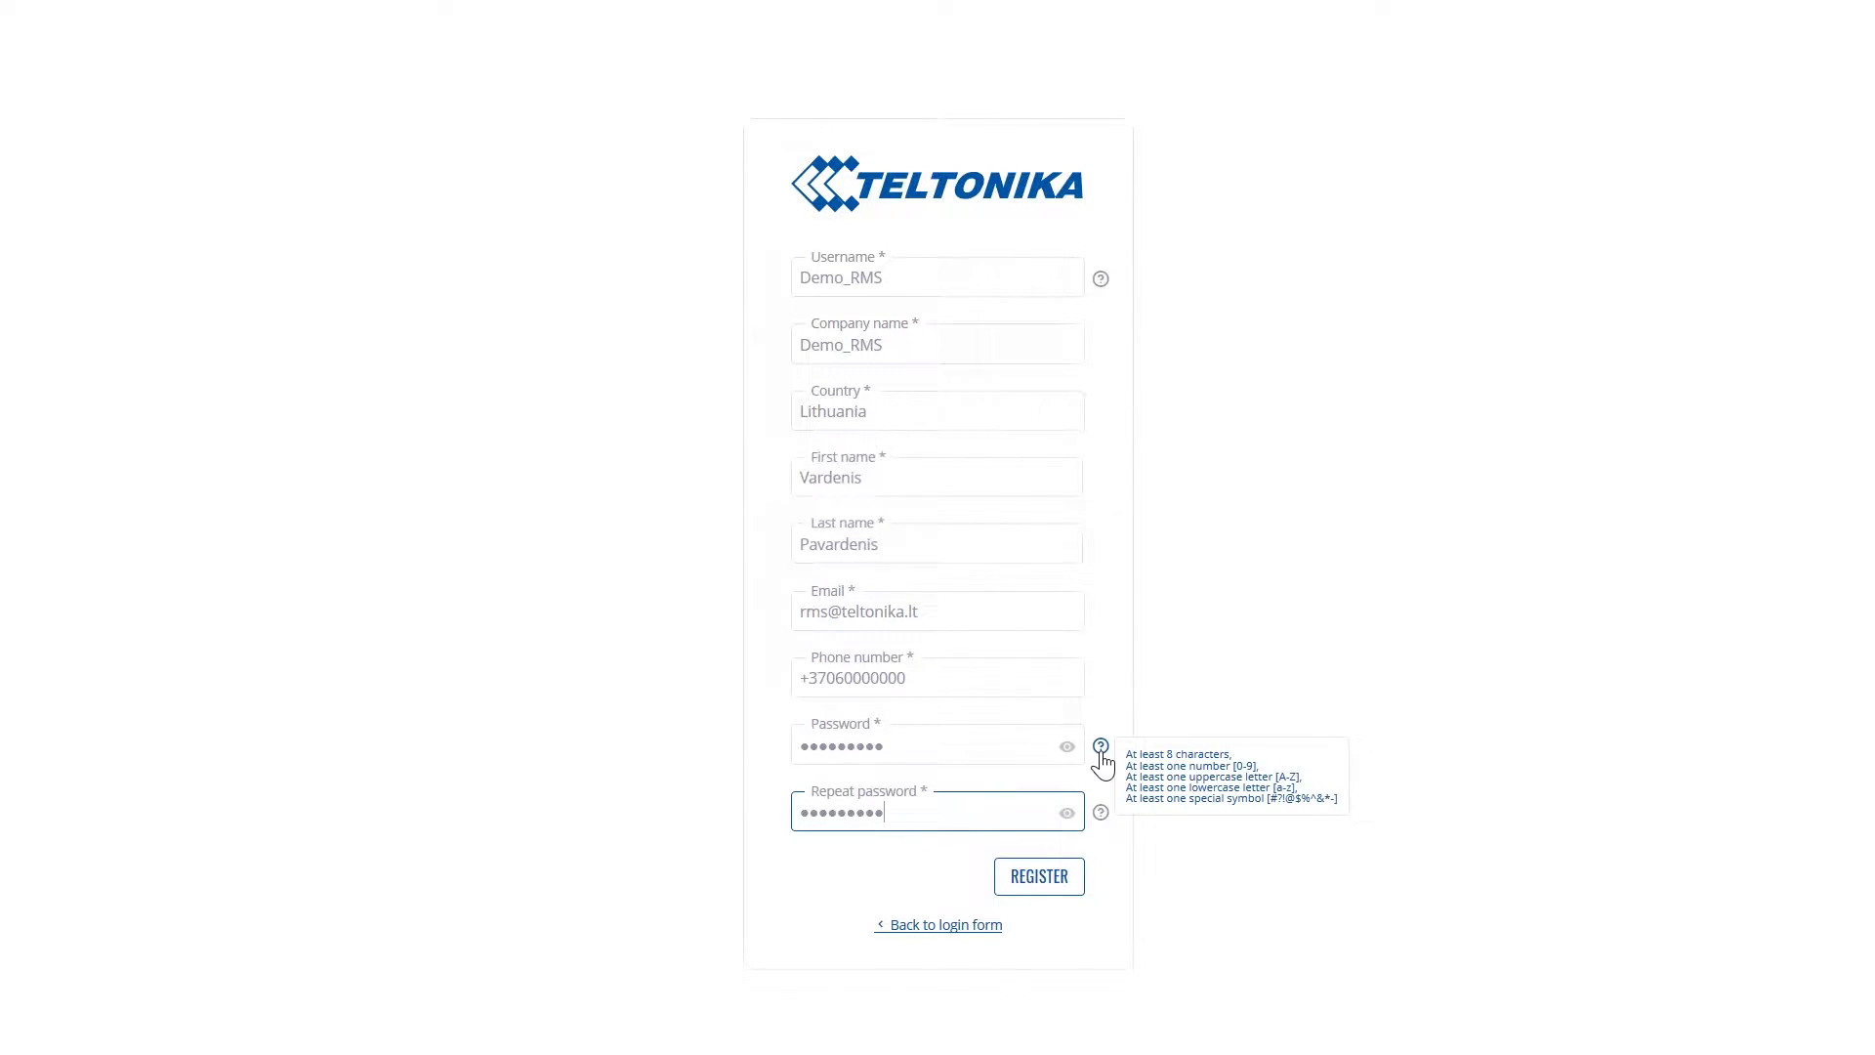
{"action": "left_click", "coordinate": [1044, 890]}
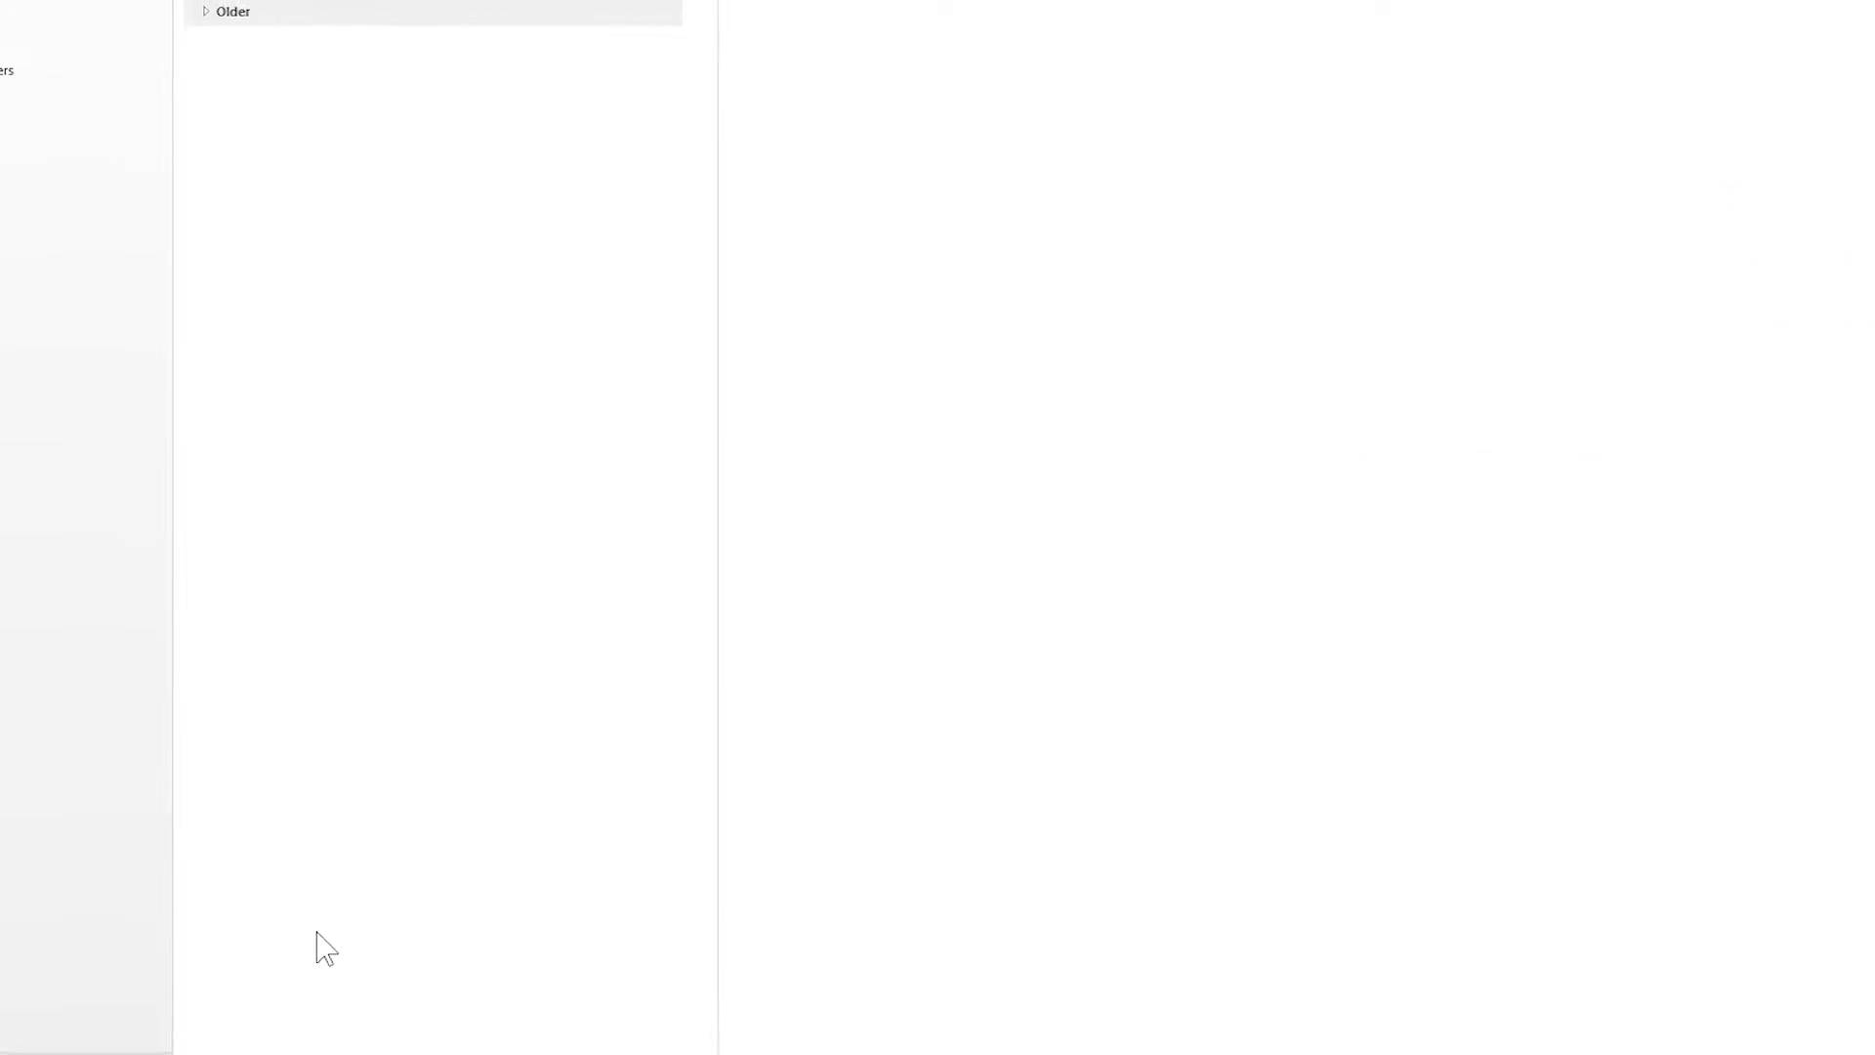
Open the 'Welcome to RMS!' e-mail and follow its GET STARTED activation link
{"action": "left_click", "coordinate": [322, 213]}
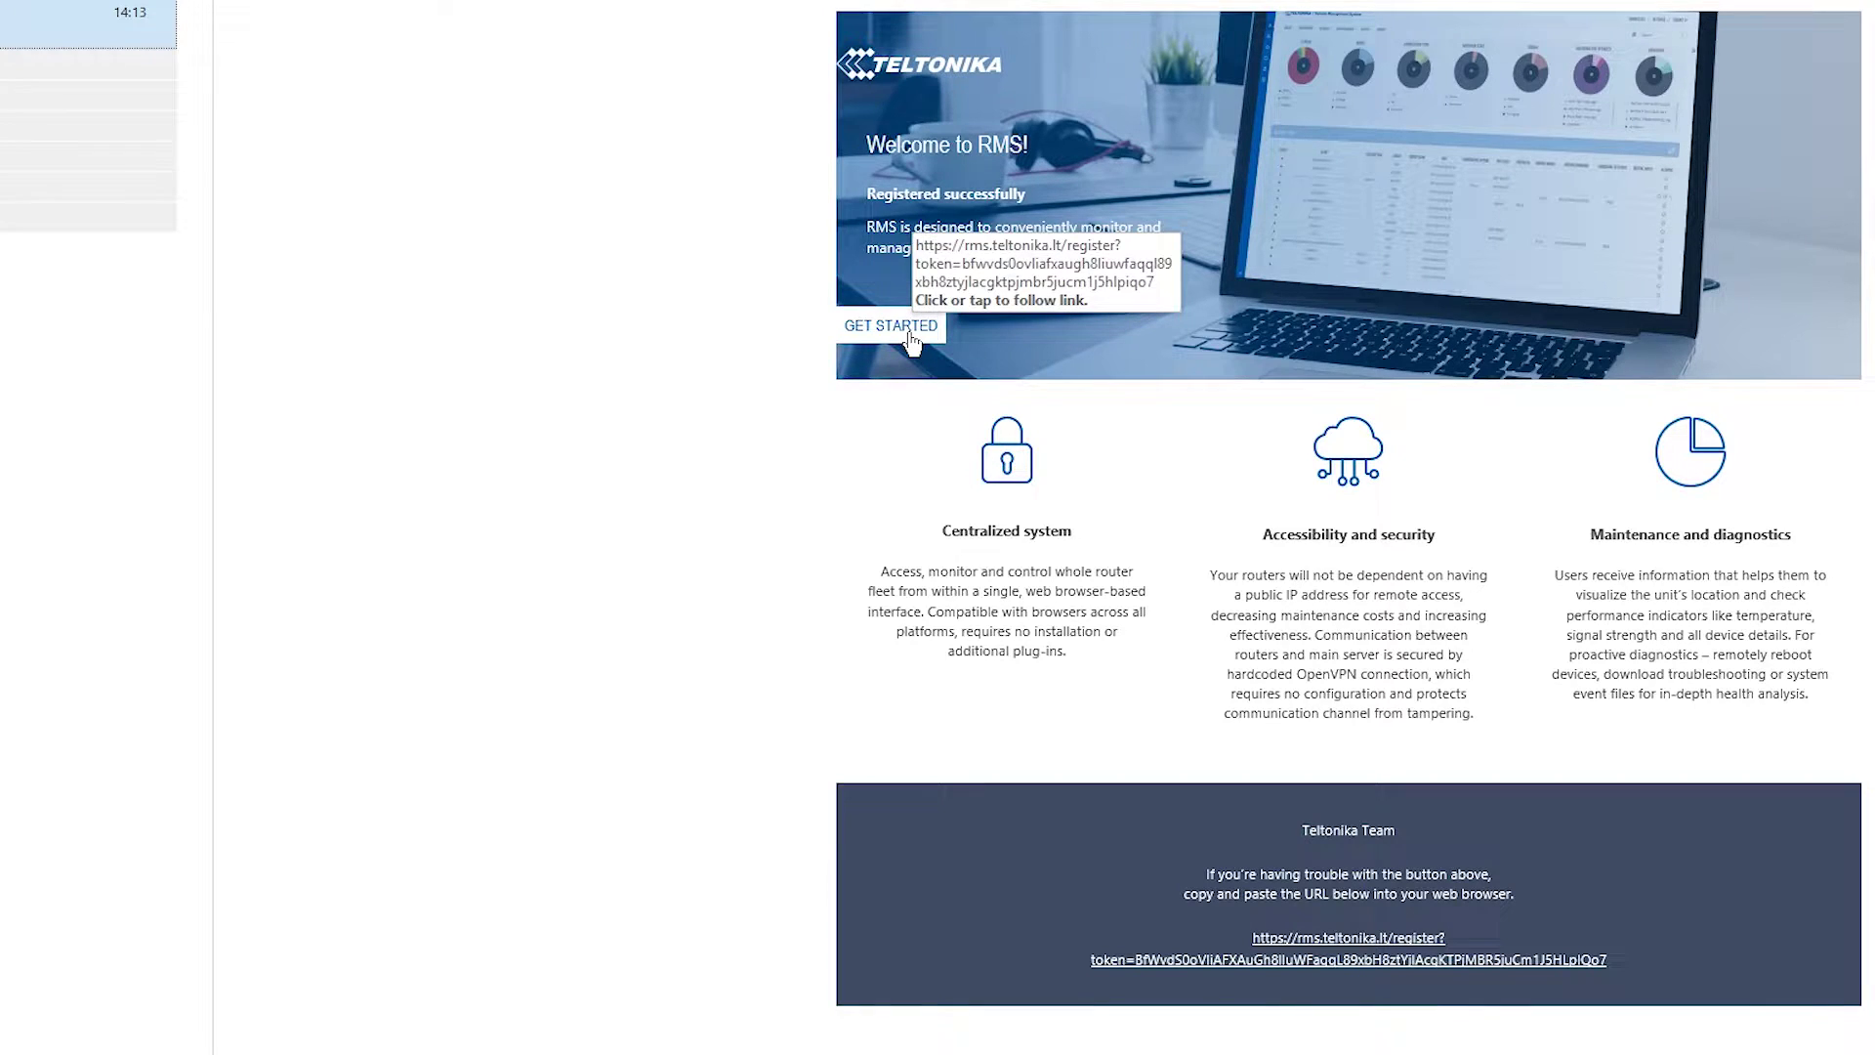
{"action": "left_click", "coordinate": [909, 334]}
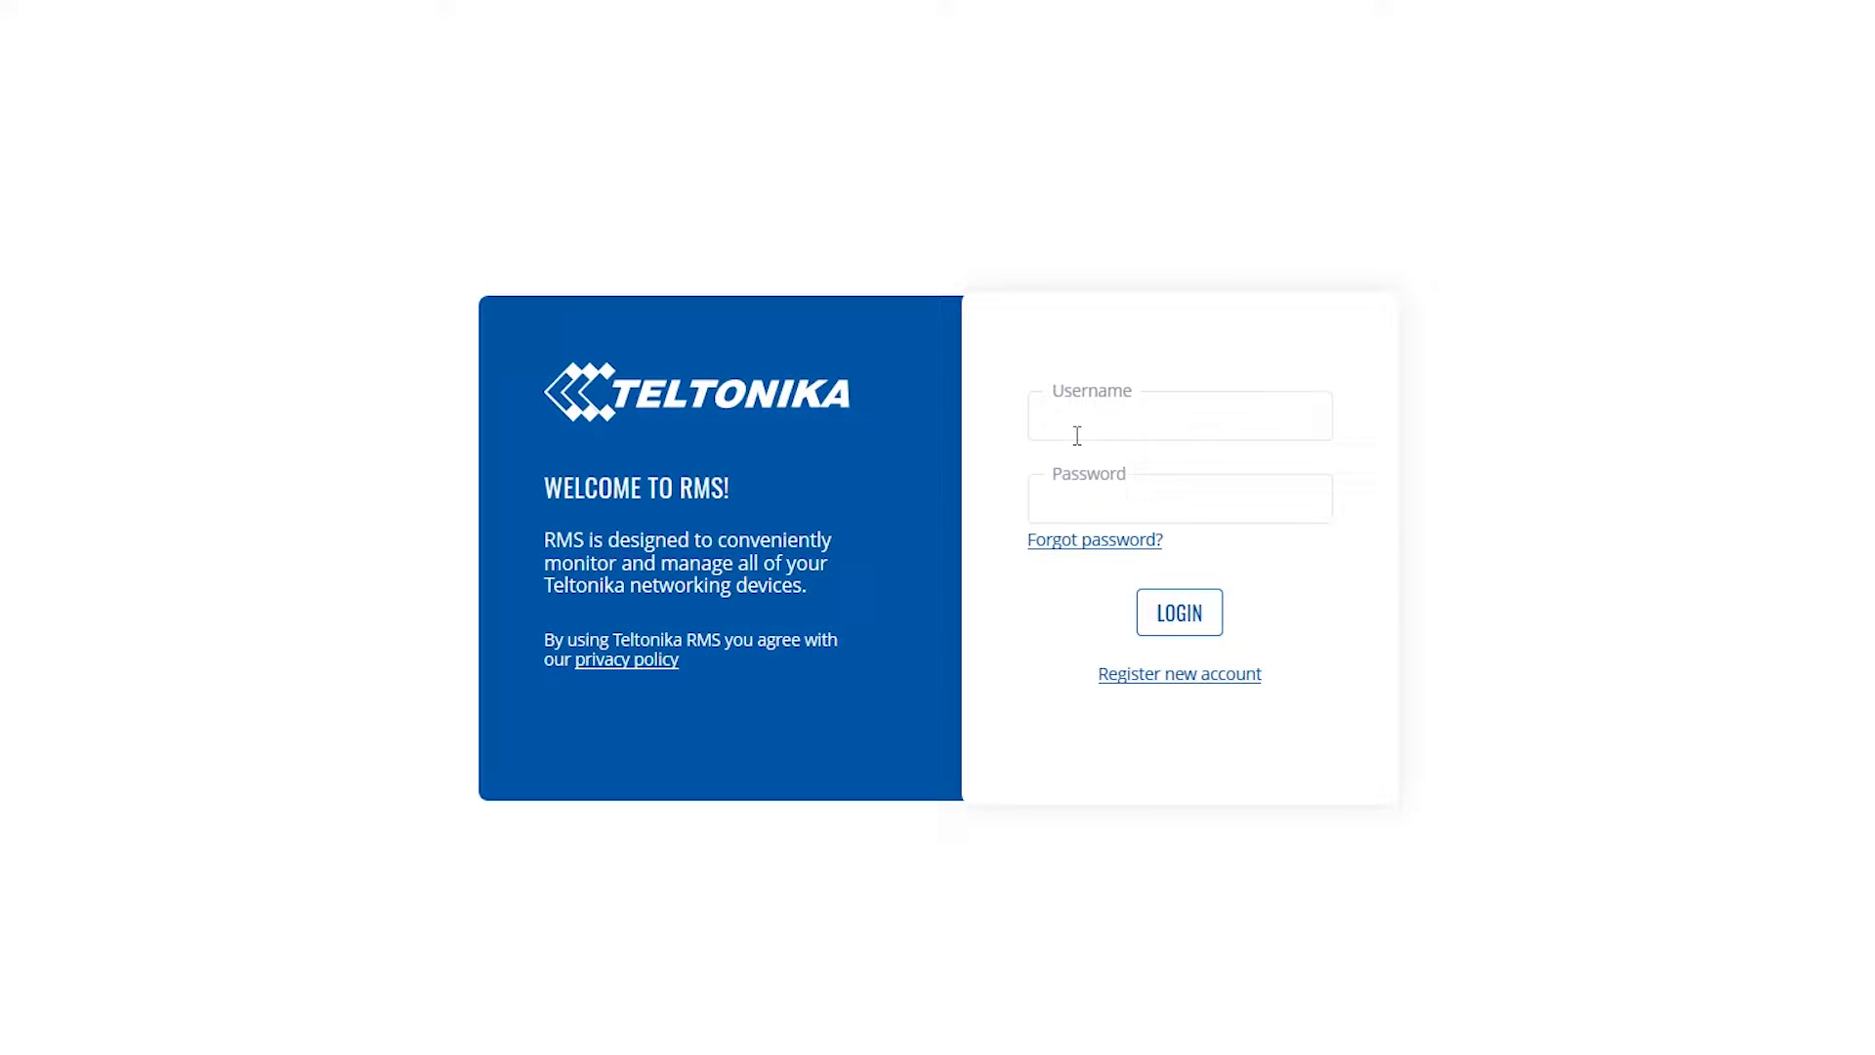
Log in to RMS with the new account's username and password
{"action": "left_click", "coordinate": [1082, 421]}
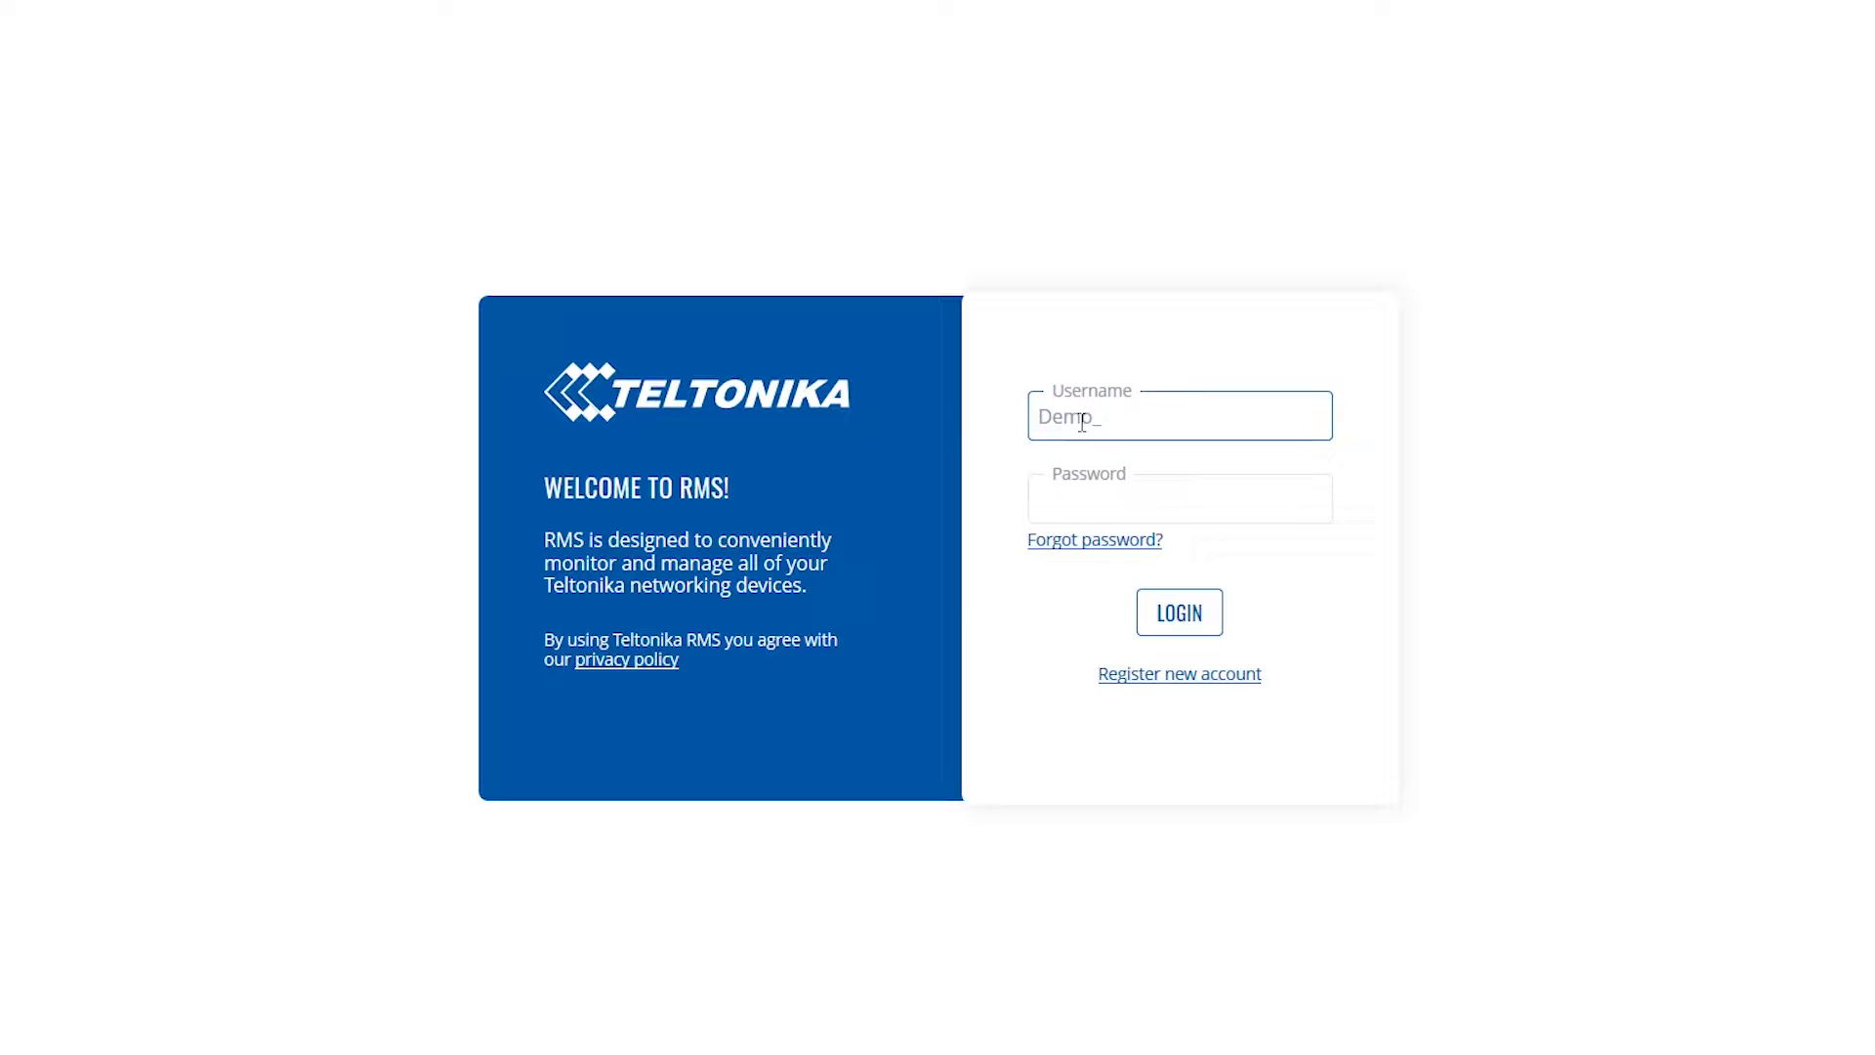
{"action": "left_click", "coordinate": [1079, 503]}
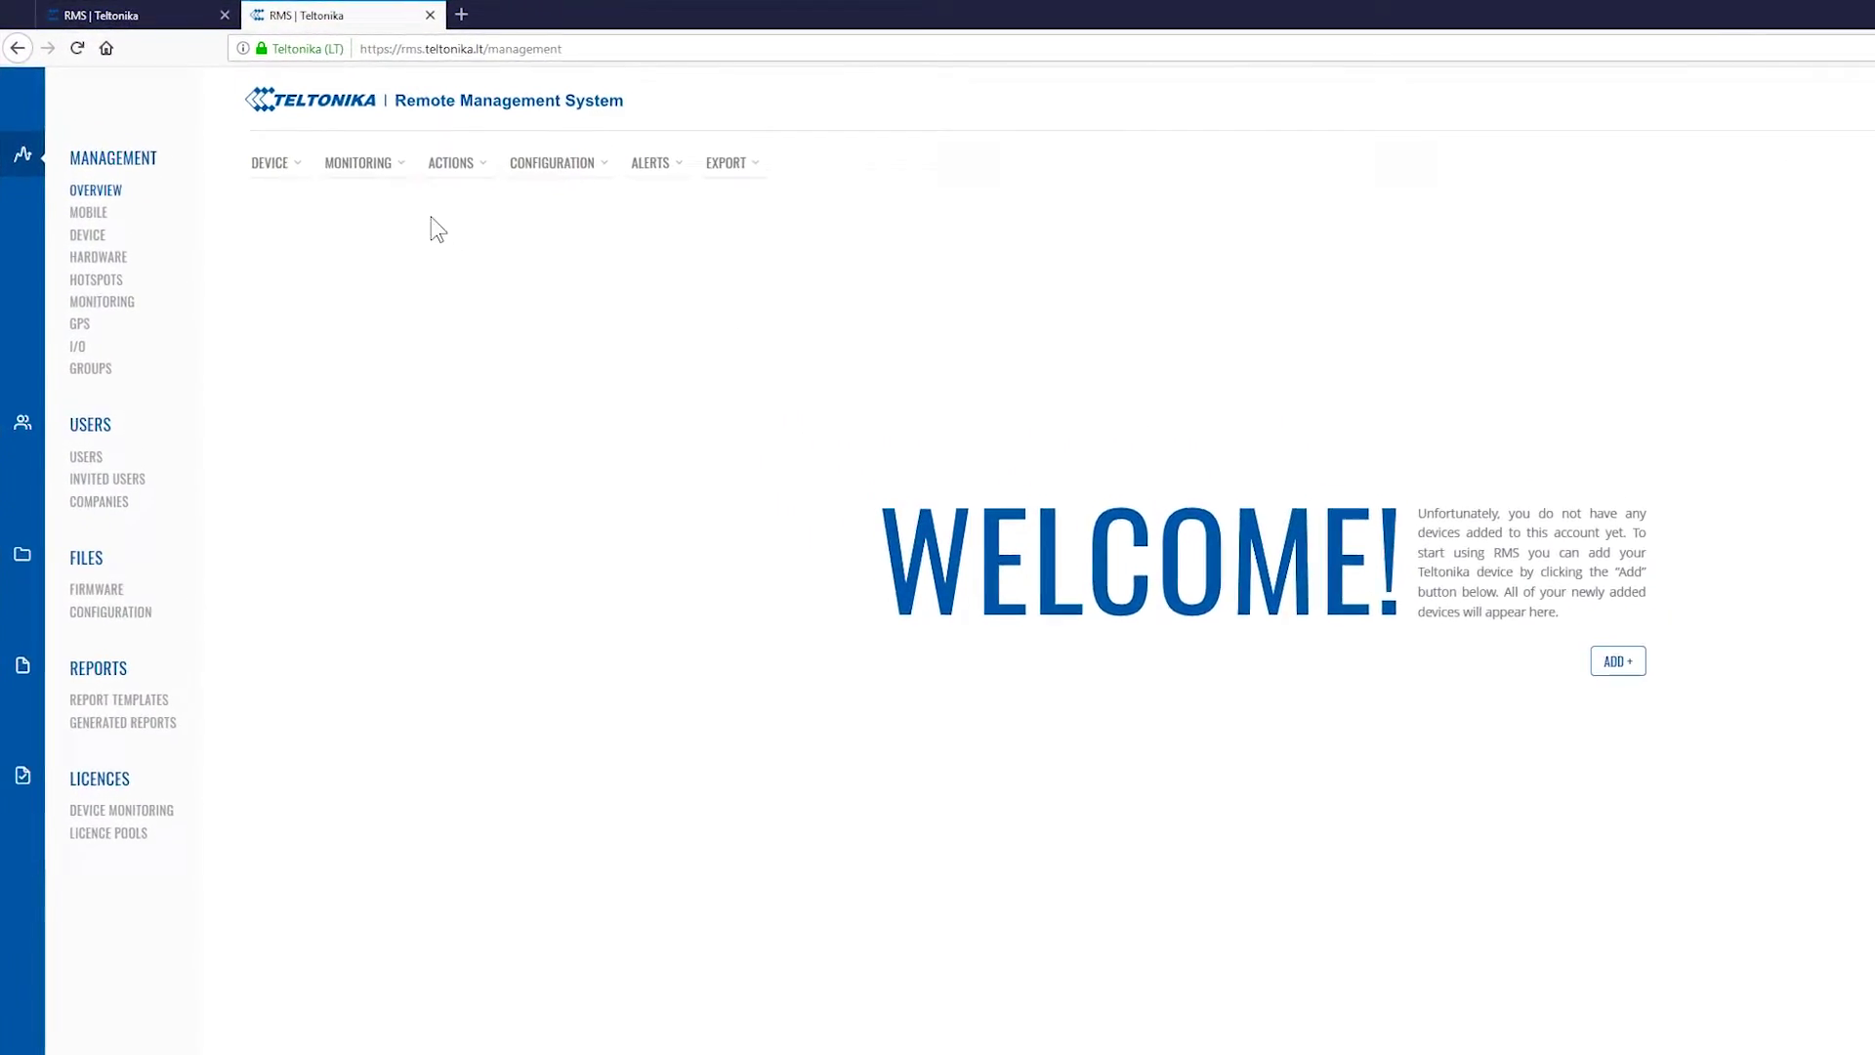
Start a new device for company Demo_RMS, keeping device type RUT with auto licence
{"action": "left_click", "coordinate": [223, 132]}
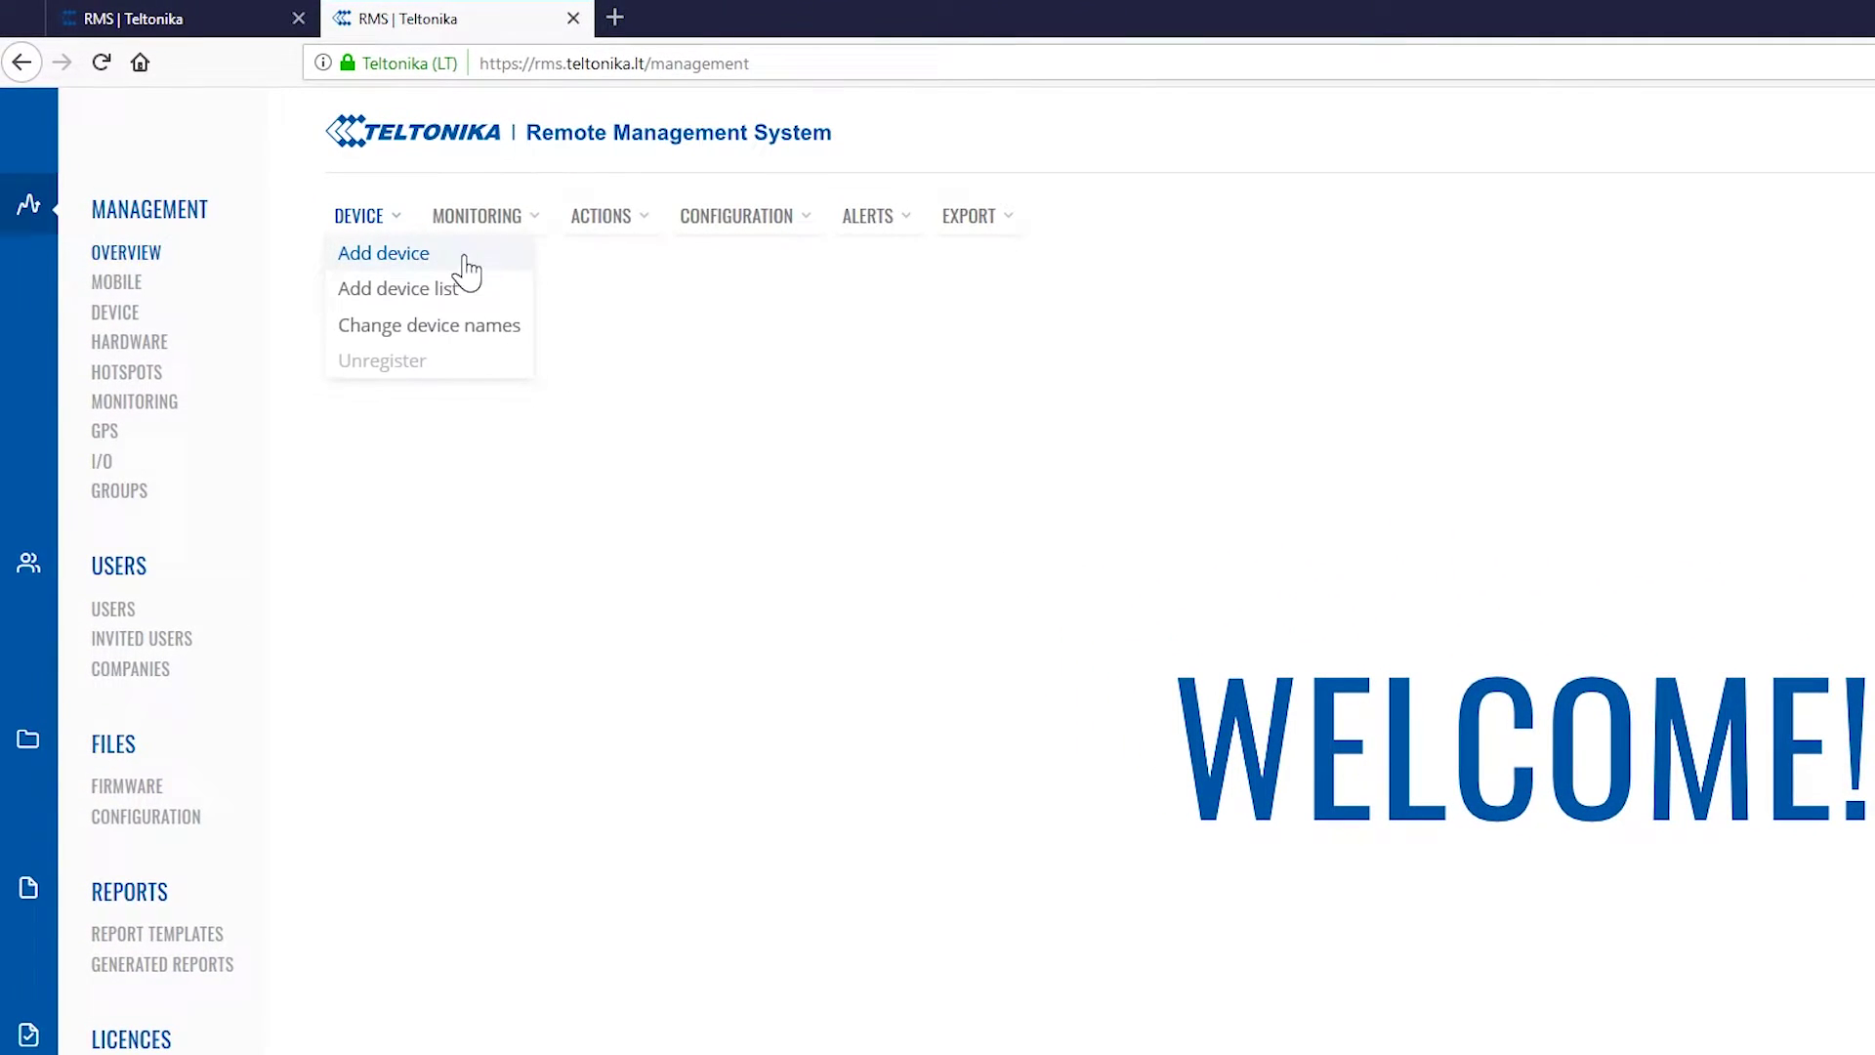
{"action": "left_click", "coordinate": [469, 237]}
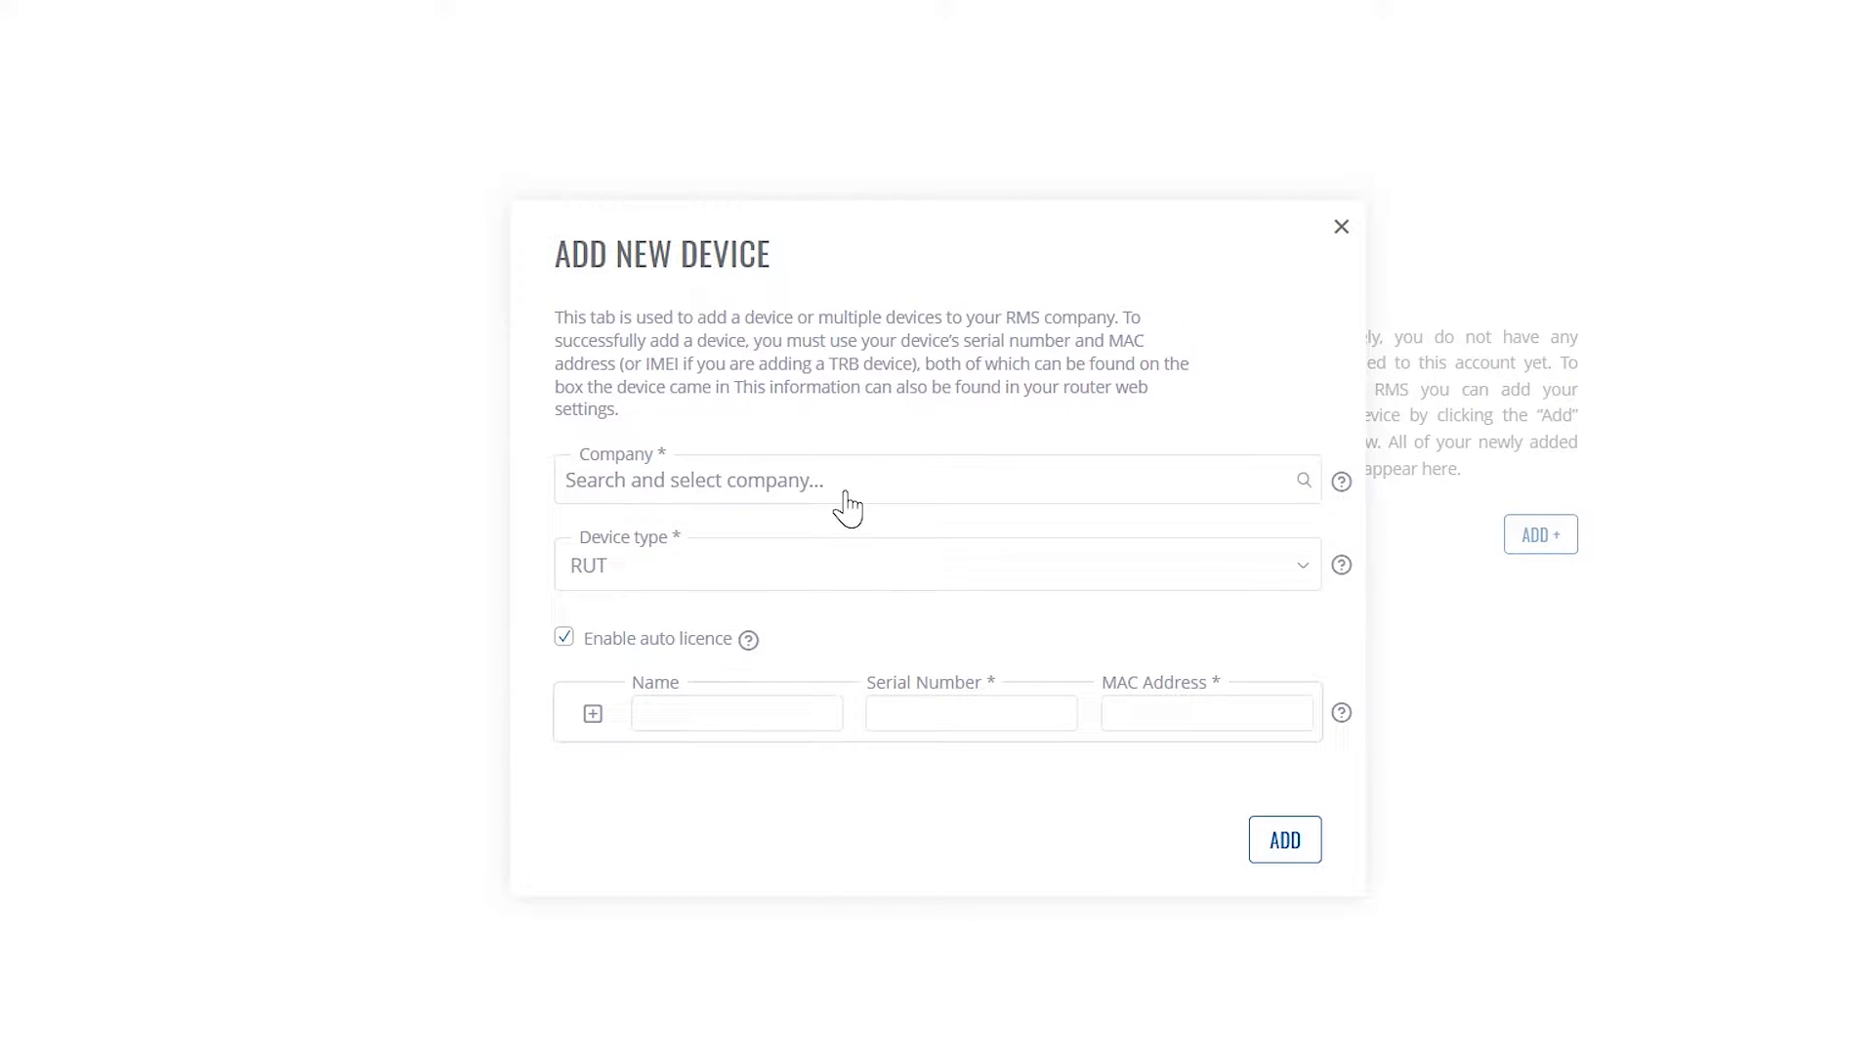
{"action": "left_click", "coordinate": [846, 494]}
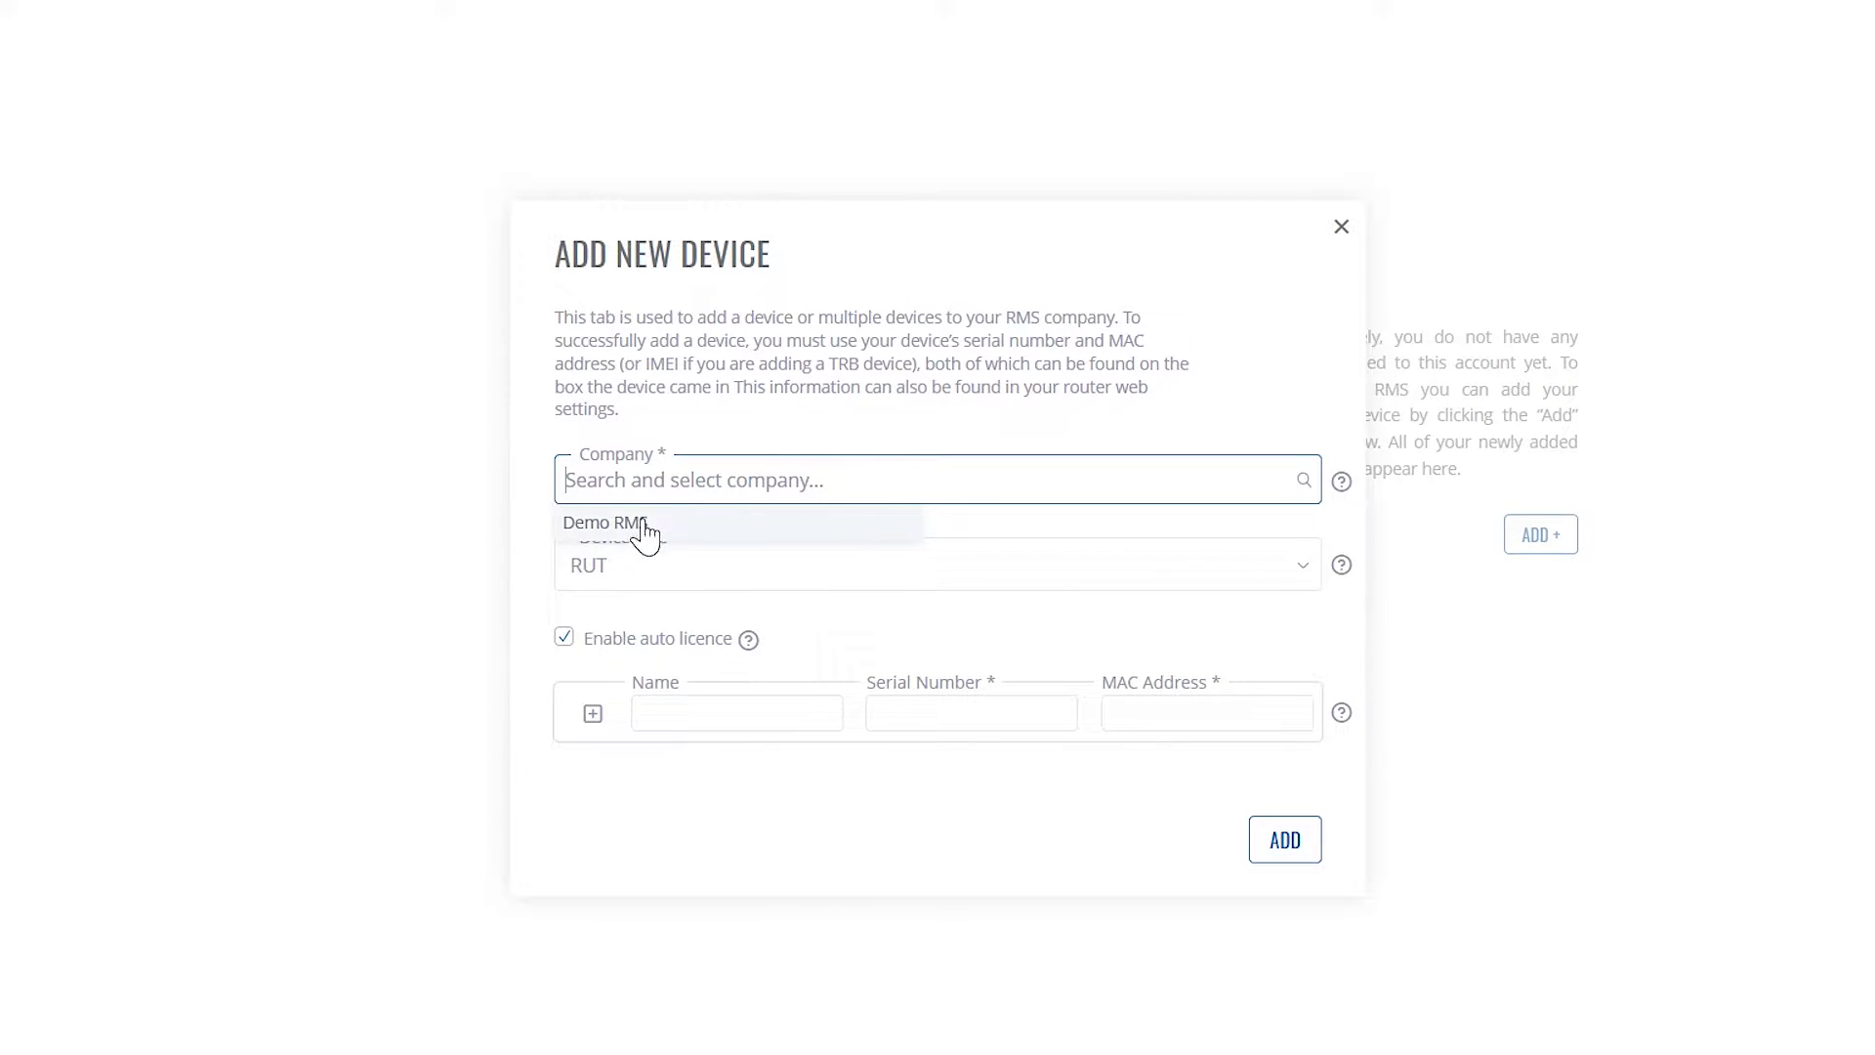
{"action": "left_click", "coordinate": [690, 526]}
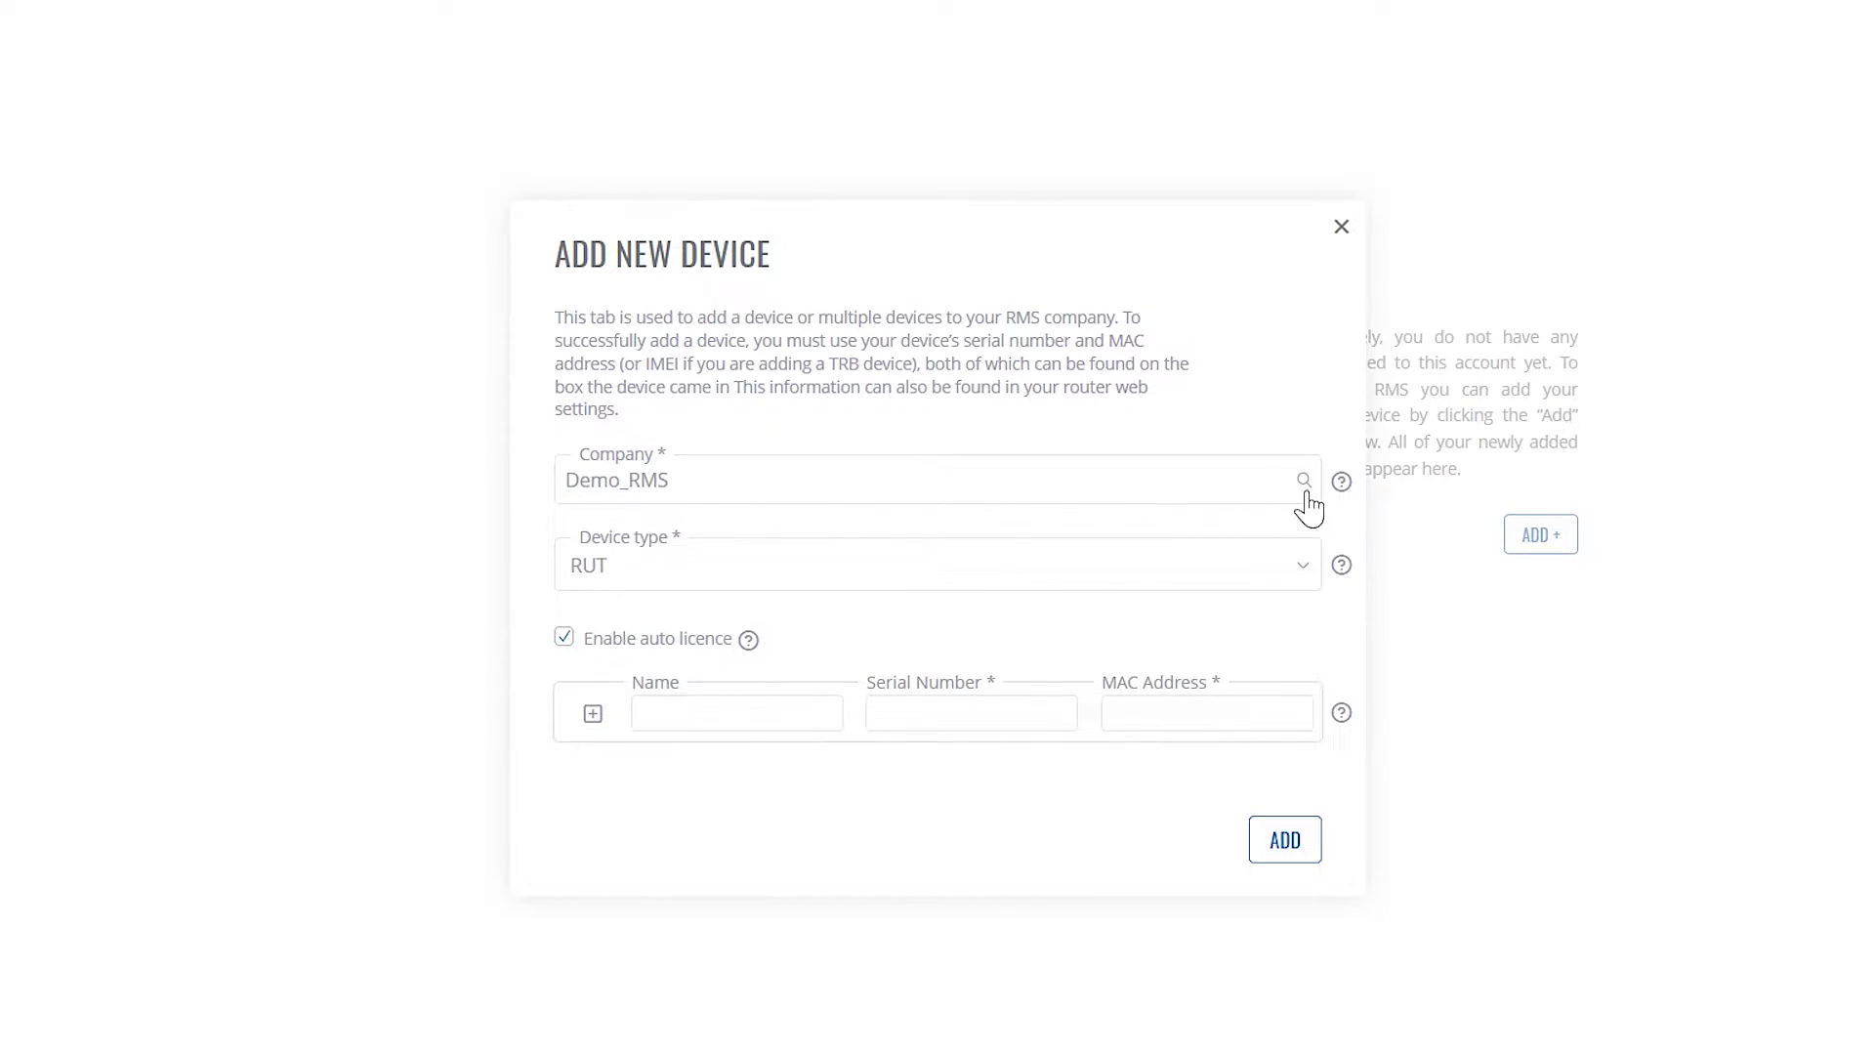
{"action": "mouse_move", "coordinate": [1338, 571]}
{"action": "left_click", "coordinate": [695, 576]}
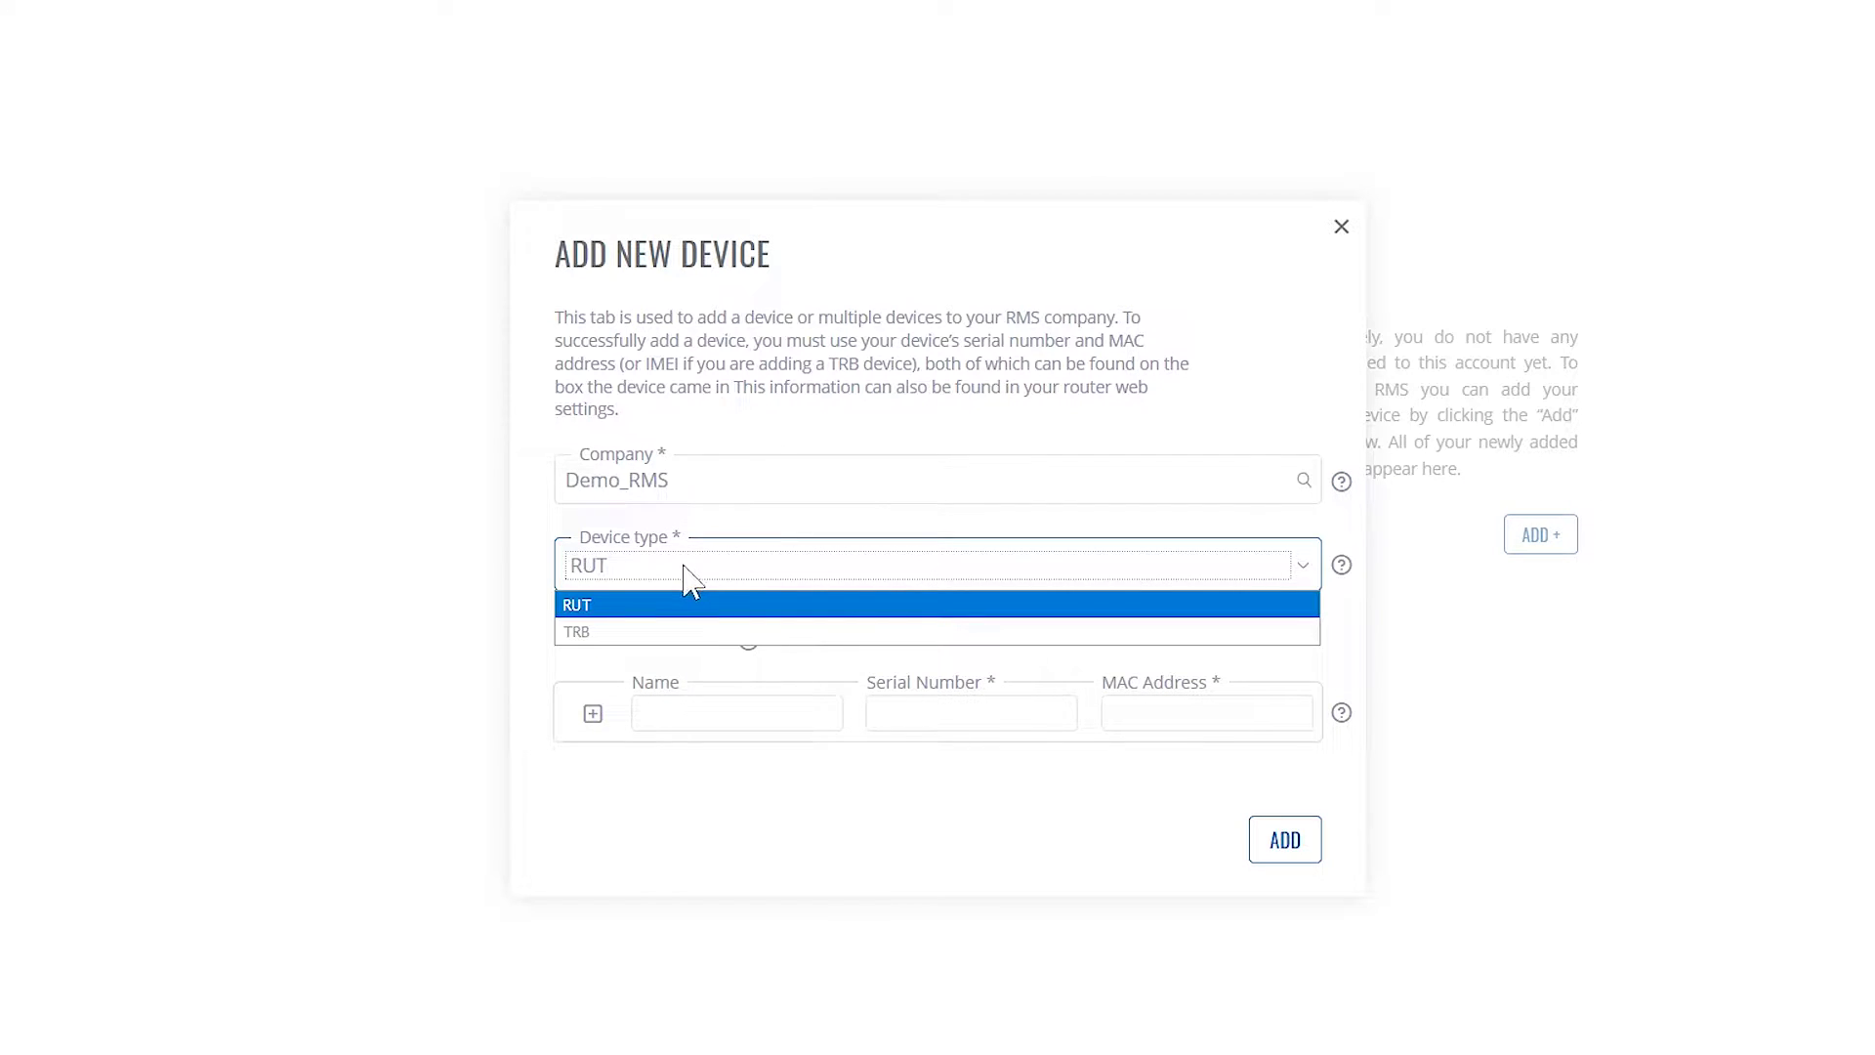
{"action": "left_click", "coordinate": [600, 609]}
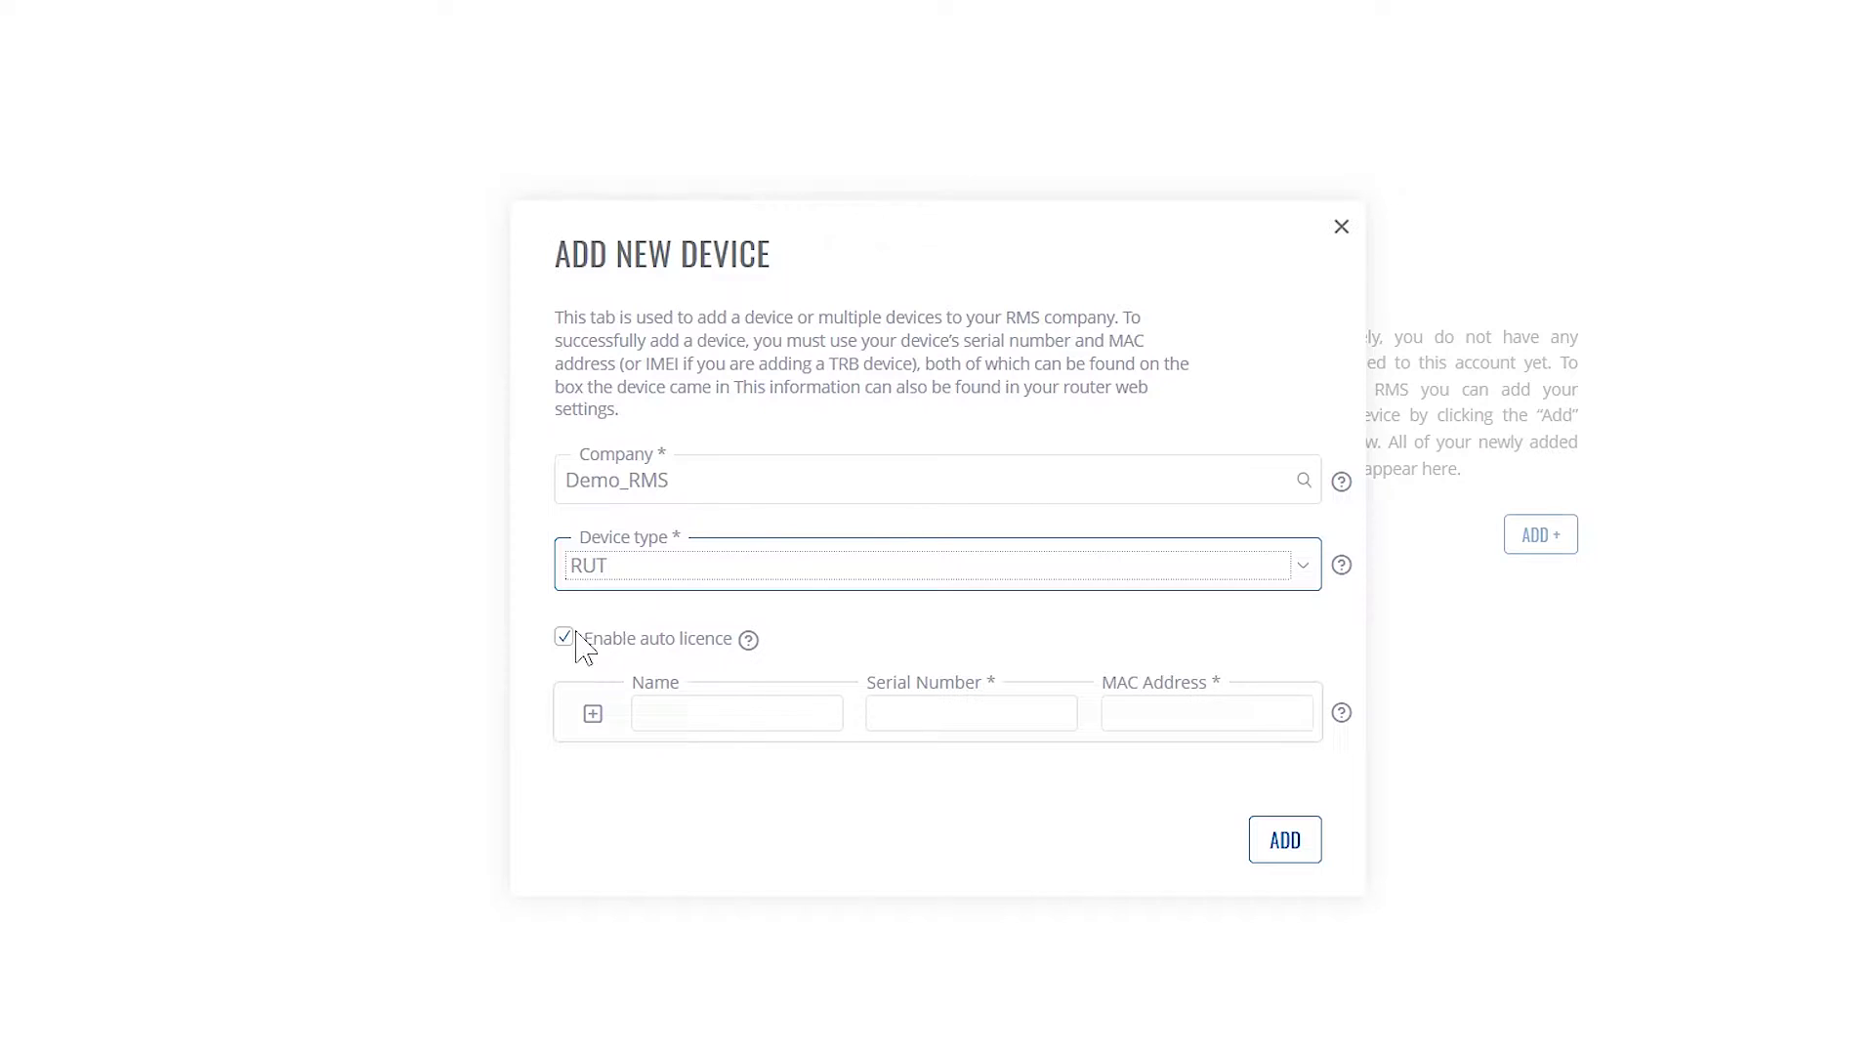
{"action": "mouse_move", "coordinate": [746, 655]}
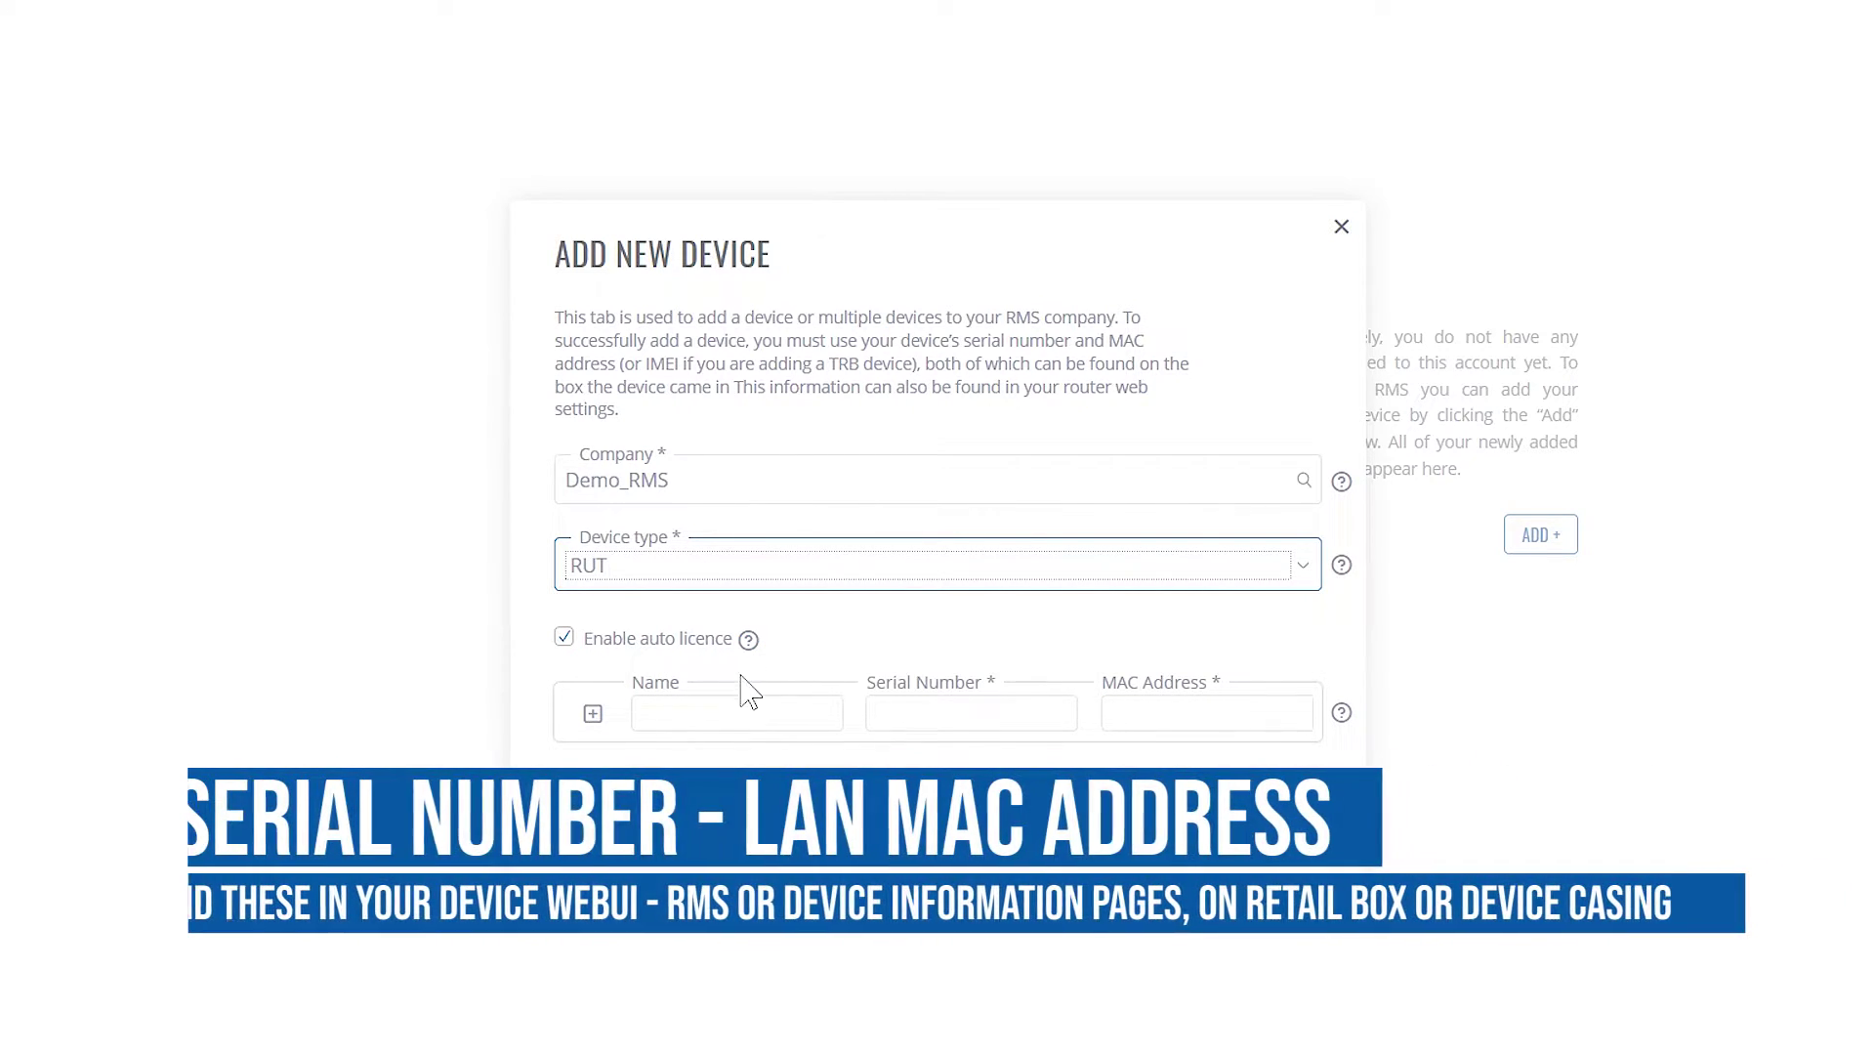
Name the device Router1 and paste in its serial number and MAC address
{"action": "left_click", "coordinate": [743, 720]}
{"action": "type", "text": "Router1"}
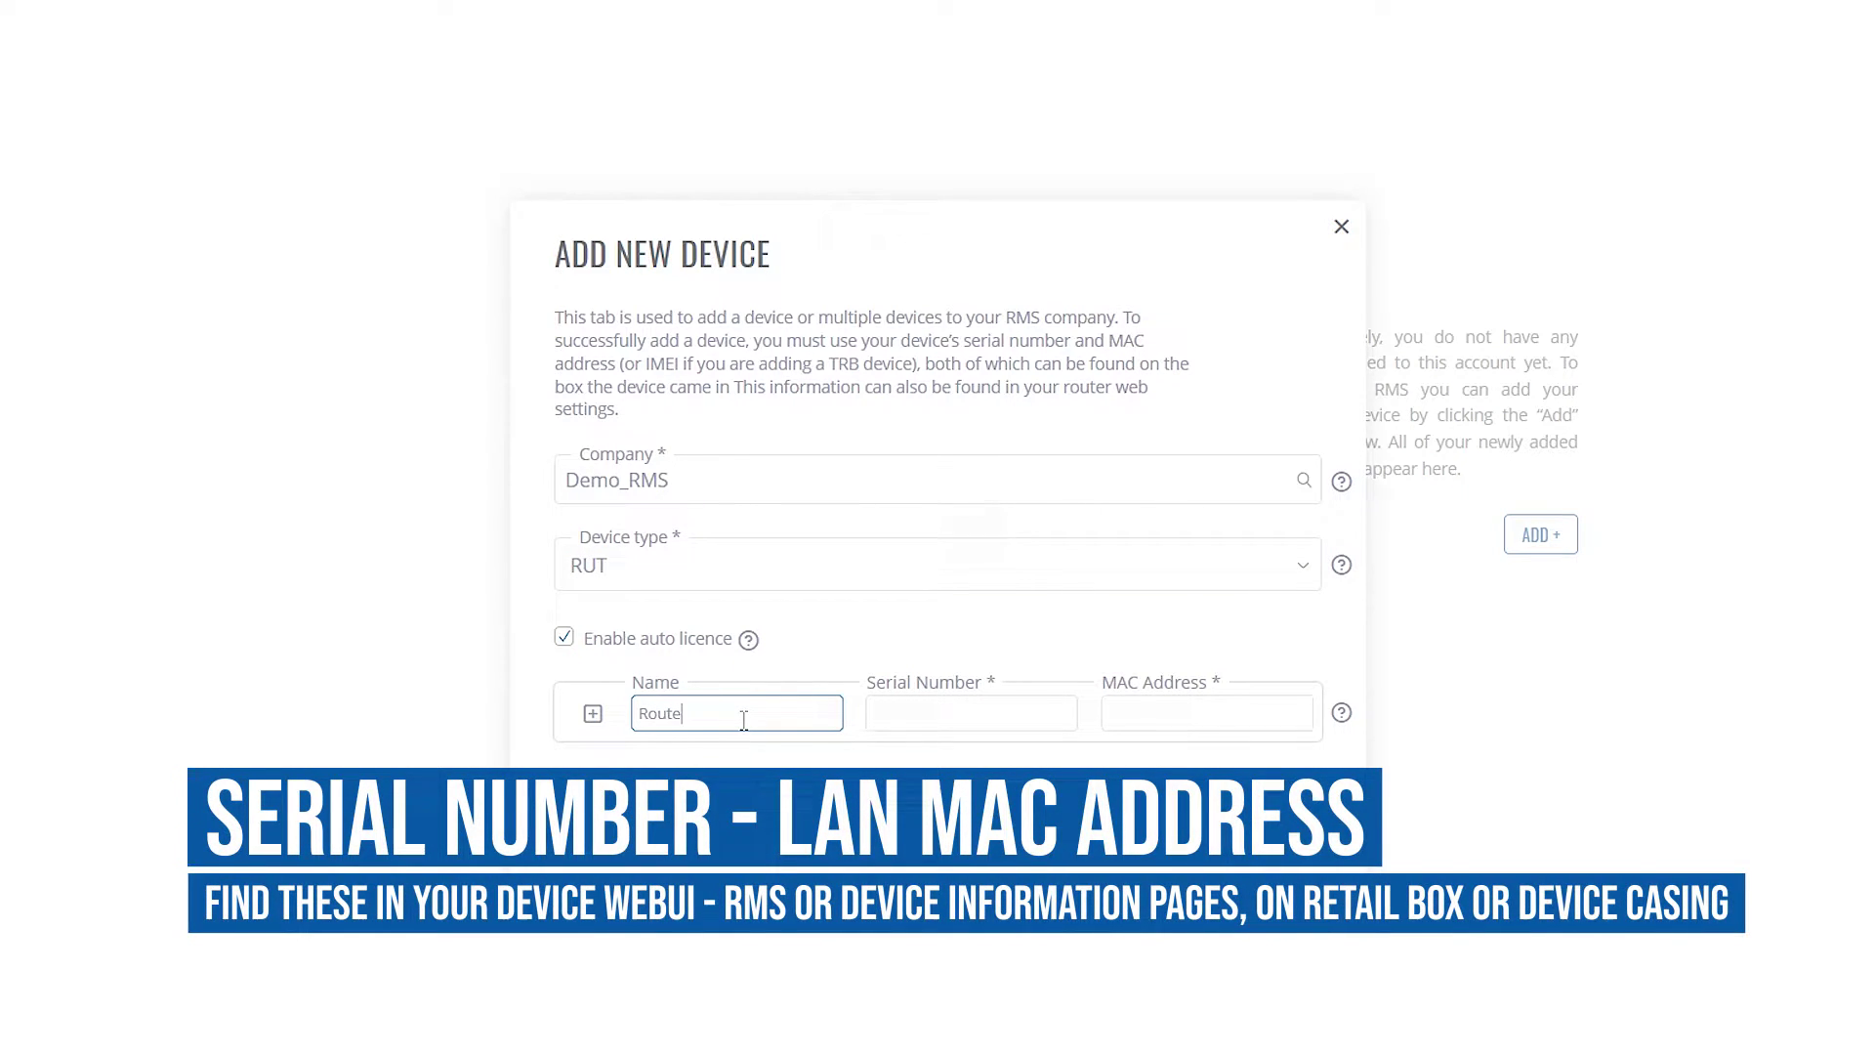
{"action": "left_click", "coordinate": [909, 723]}
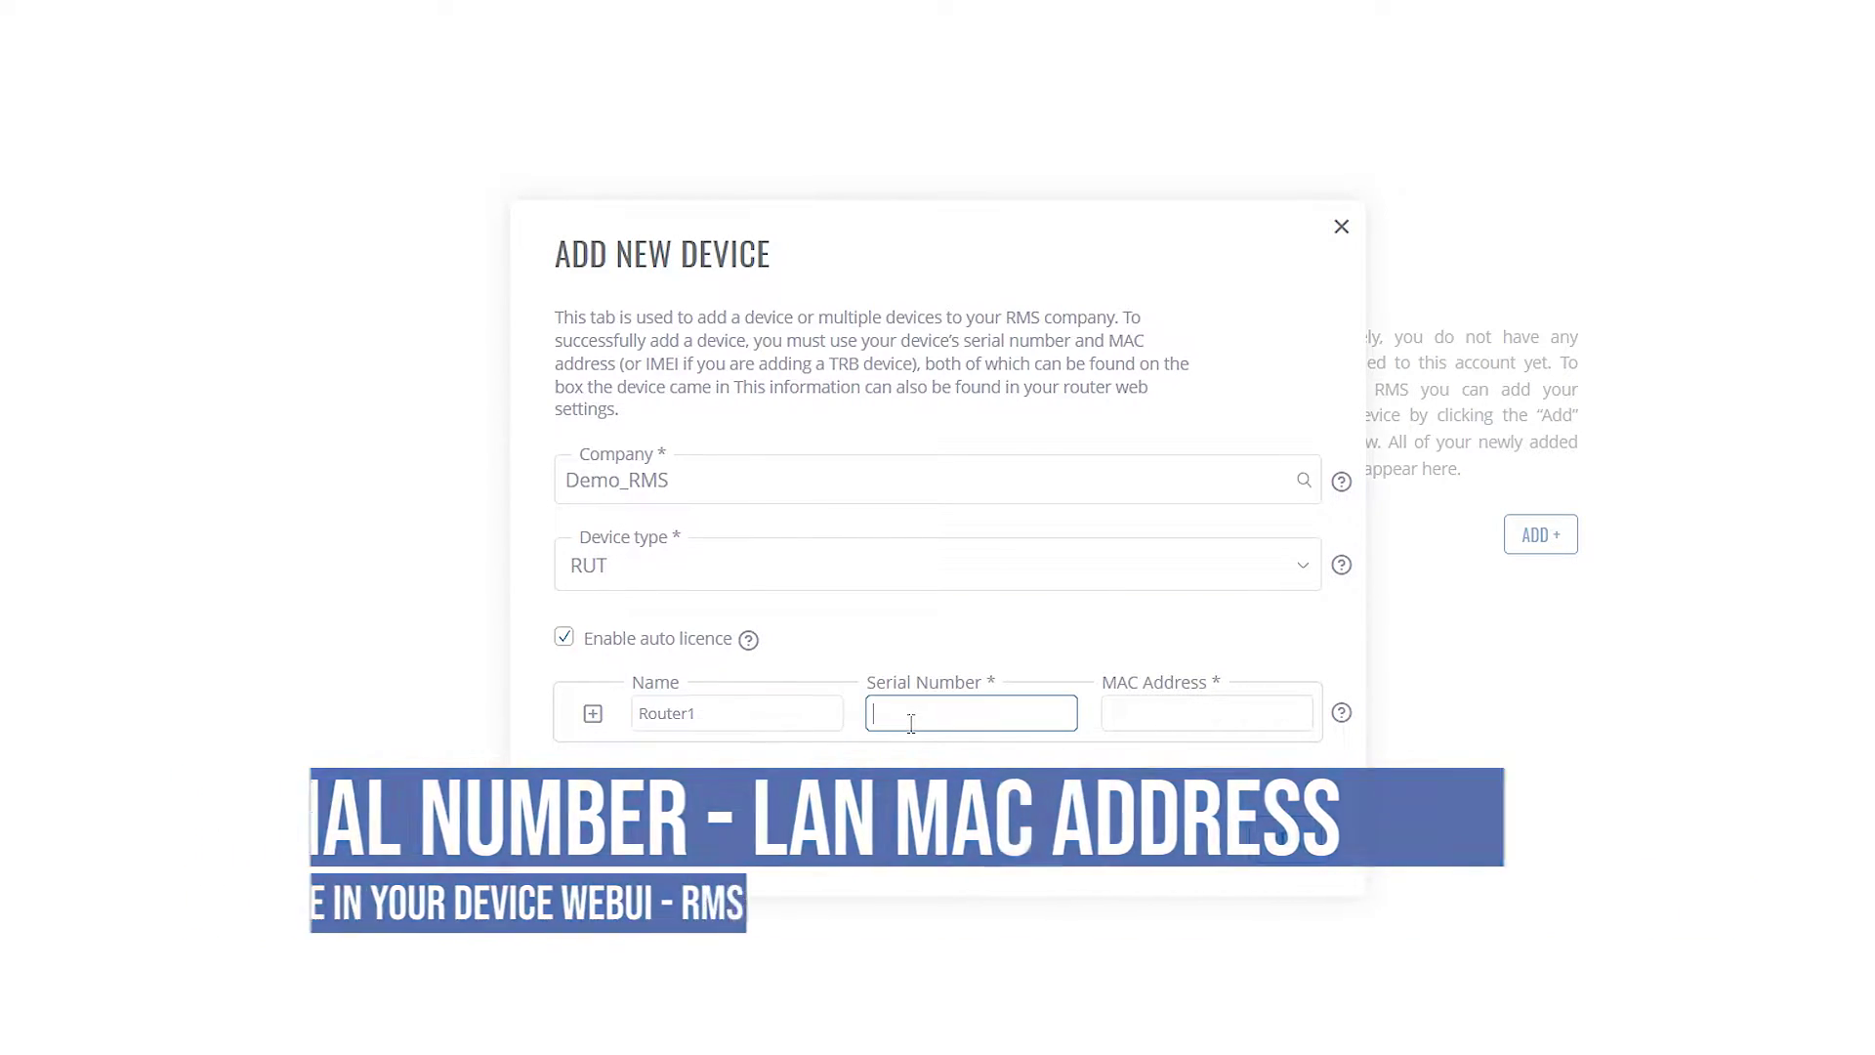
{"action": "right_click", "coordinate": [1031, 711]}
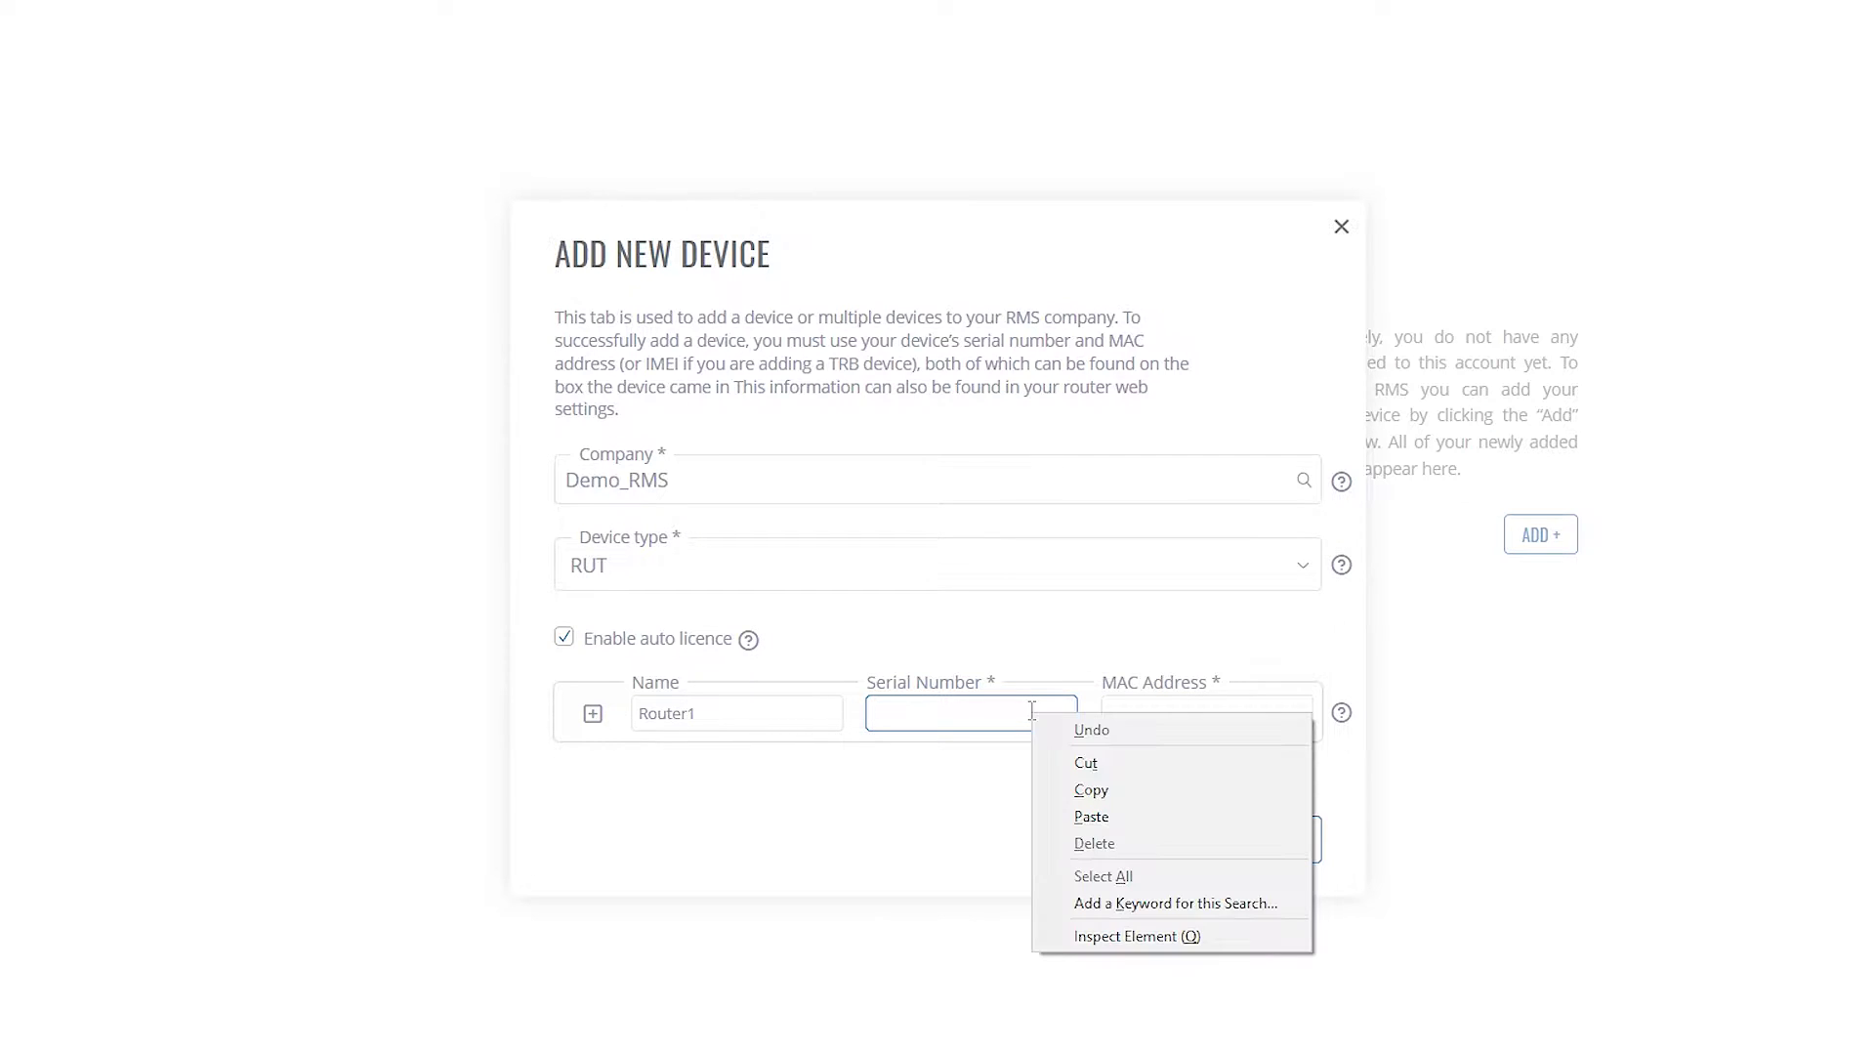
{"action": "left_click", "coordinate": [1080, 816]}
{"action": "left_click", "coordinate": [1239, 717]}
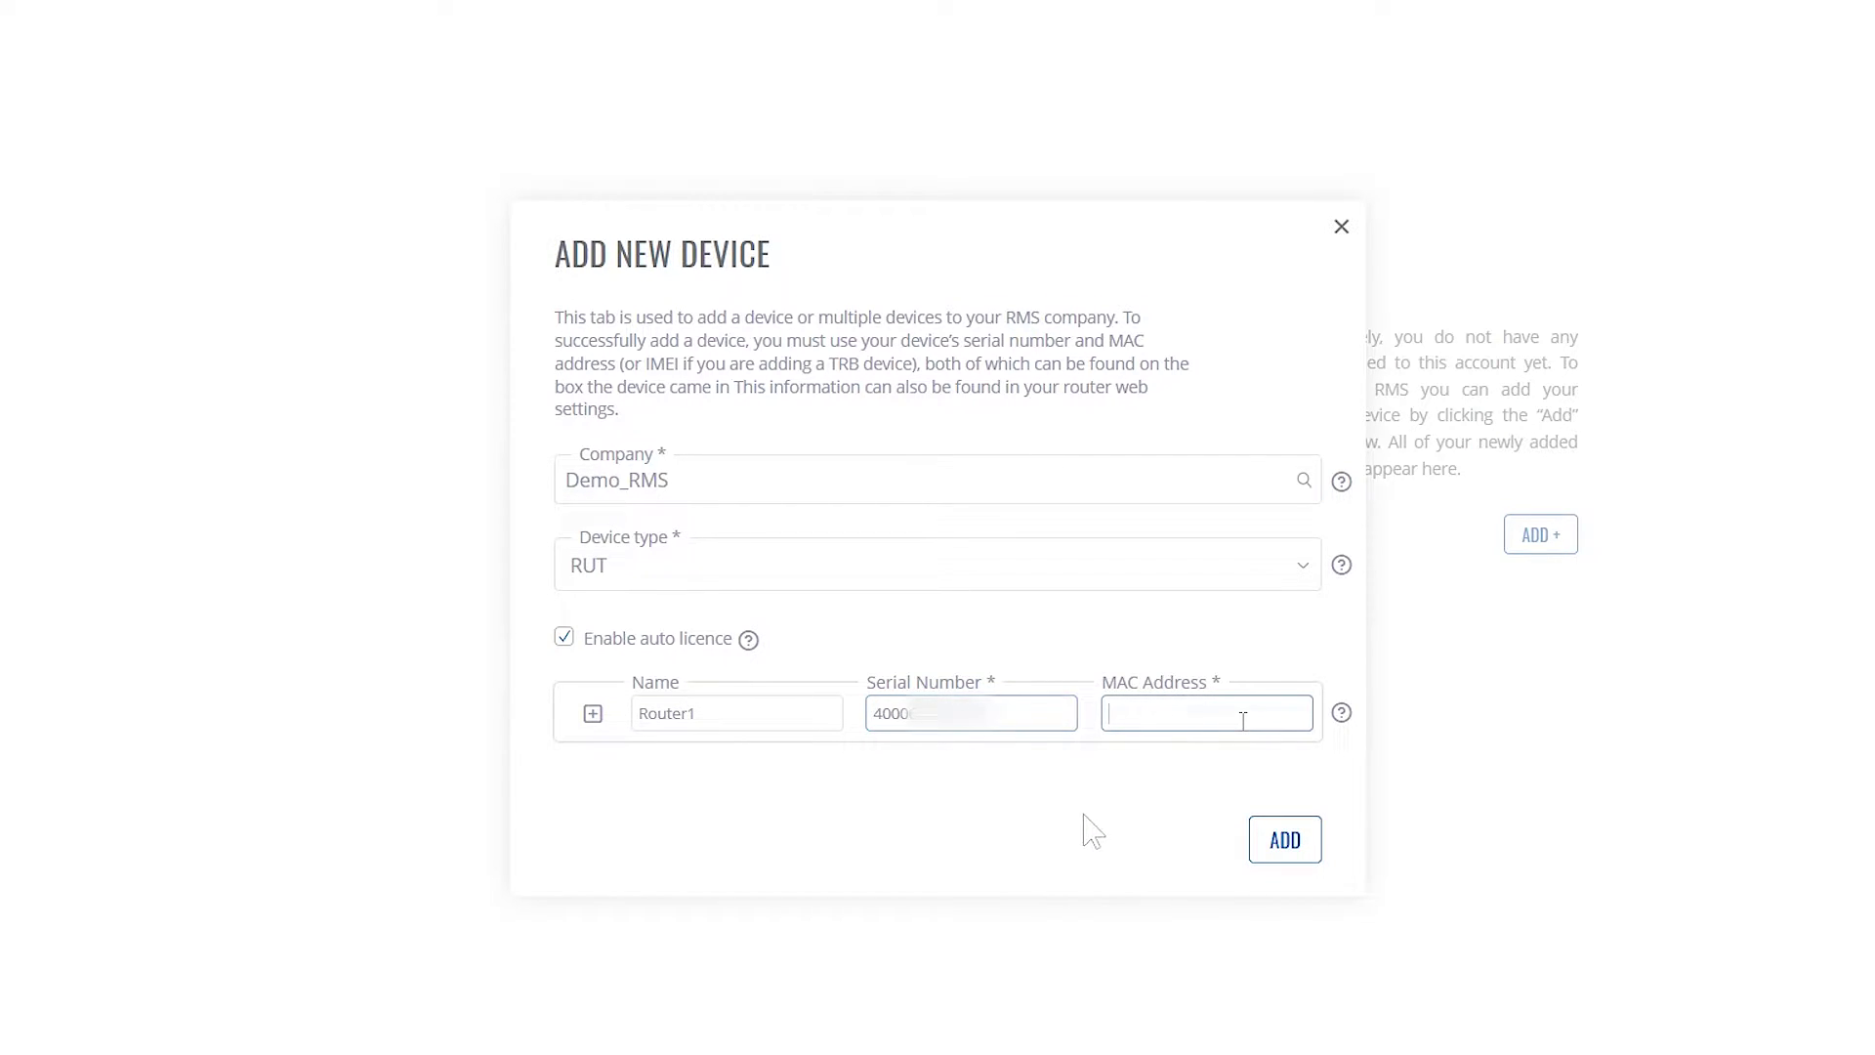
{"action": "right_click", "coordinate": [1240, 720]}
{"action": "left_click", "coordinate": [1304, 827]}
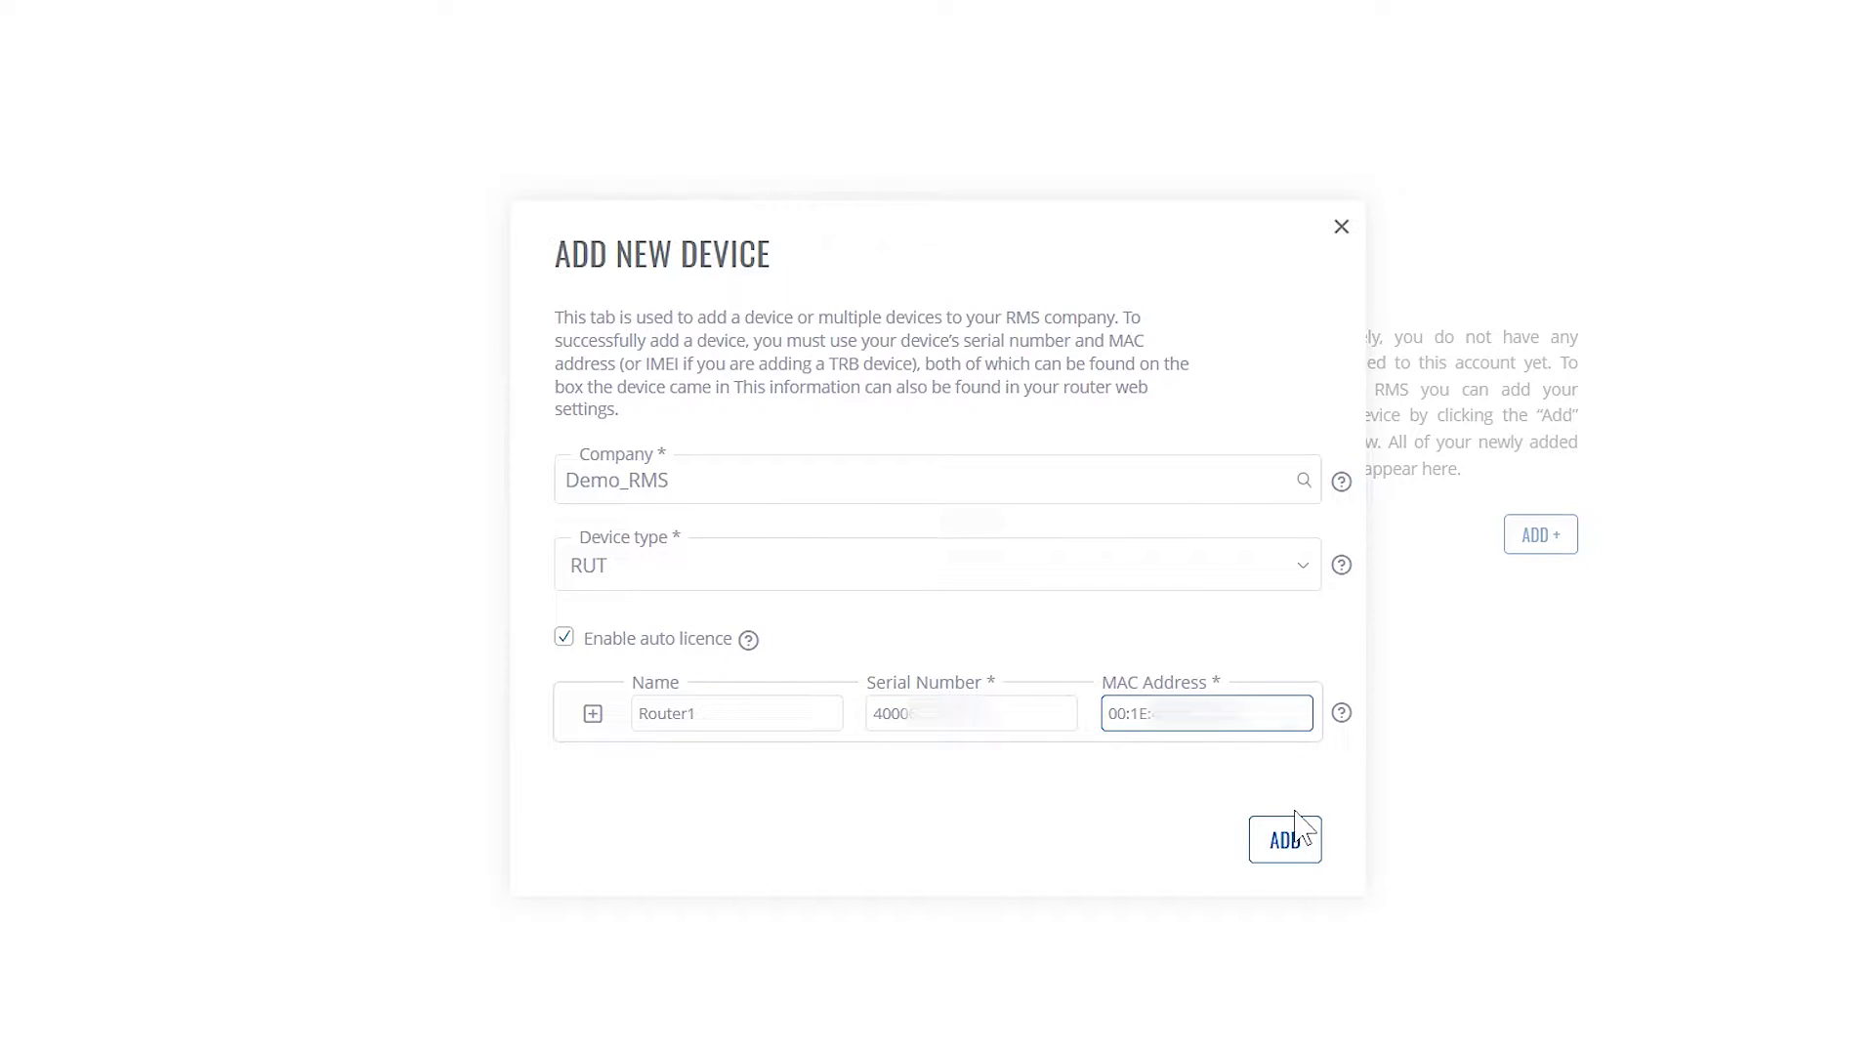
{"action": "left_click", "coordinate": [1231, 786]}
Remove the extra empty device row and submit Router1 to the account
{"action": "left_click", "coordinate": [596, 717]}
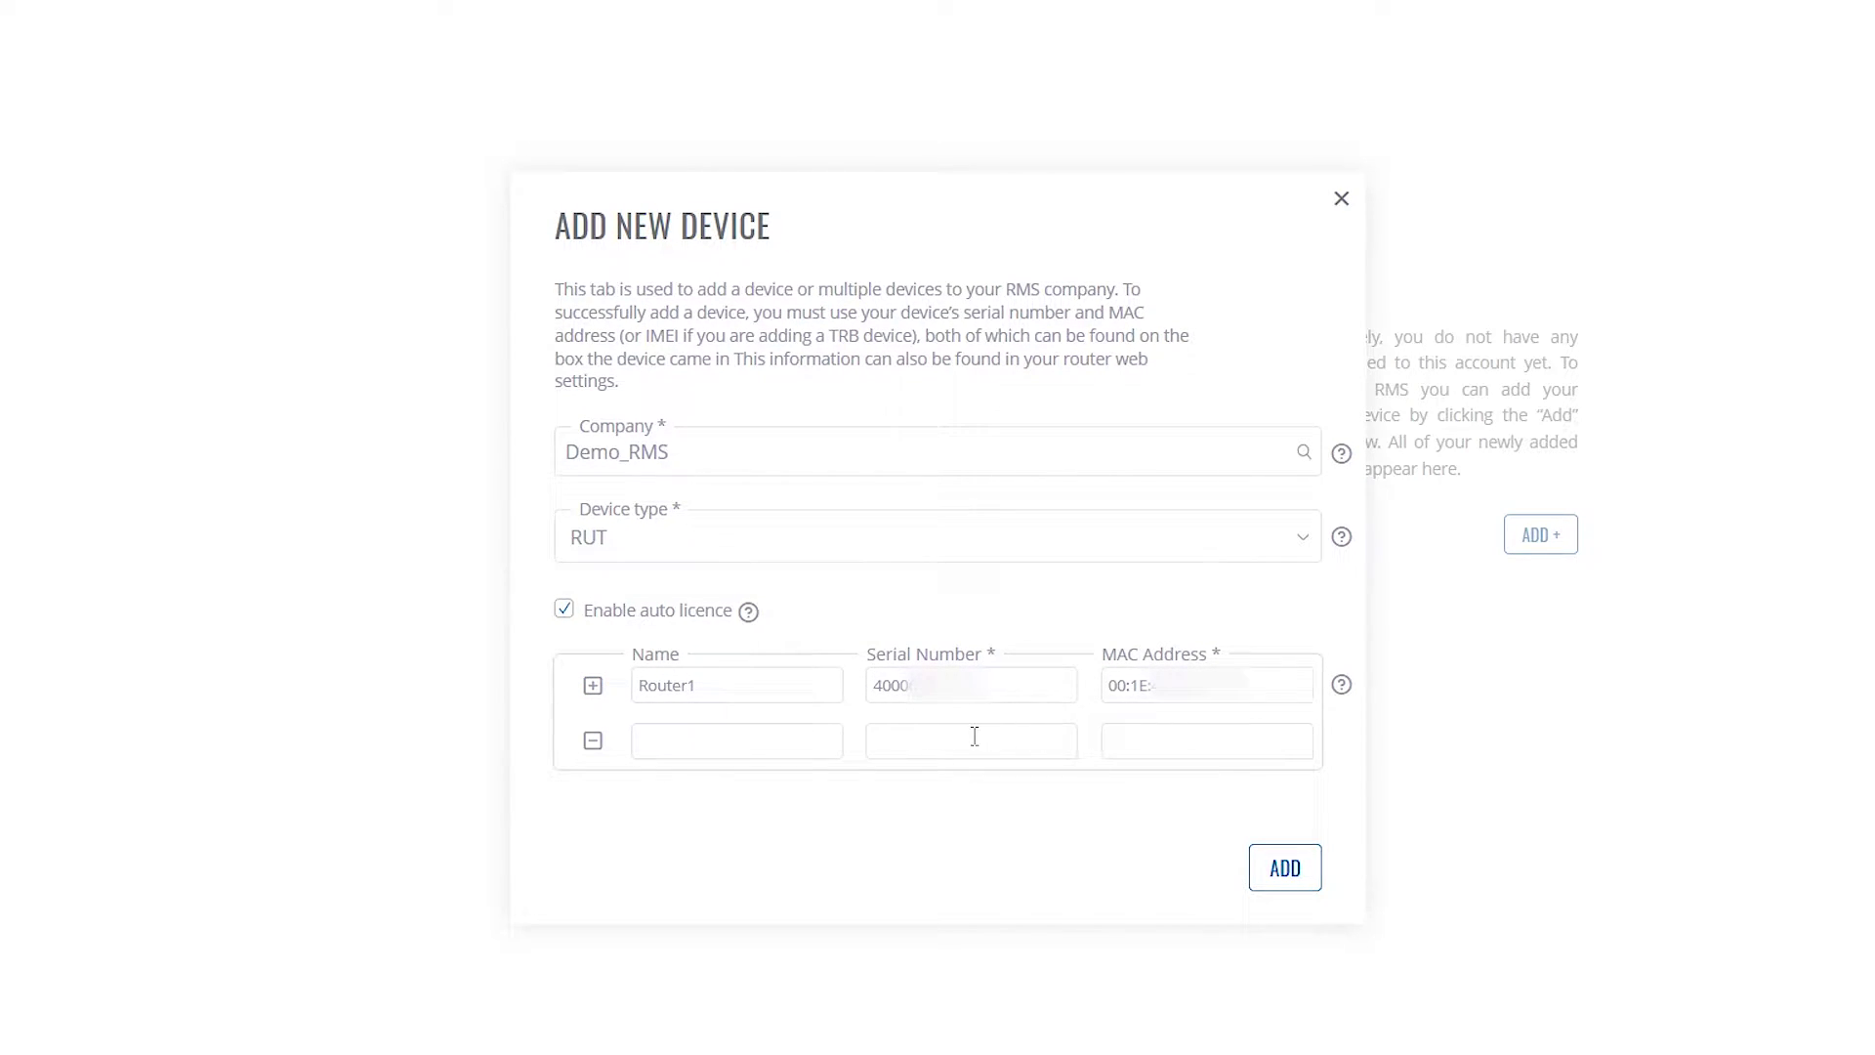
{"action": "left_click", "coordinate": [593, 742]}
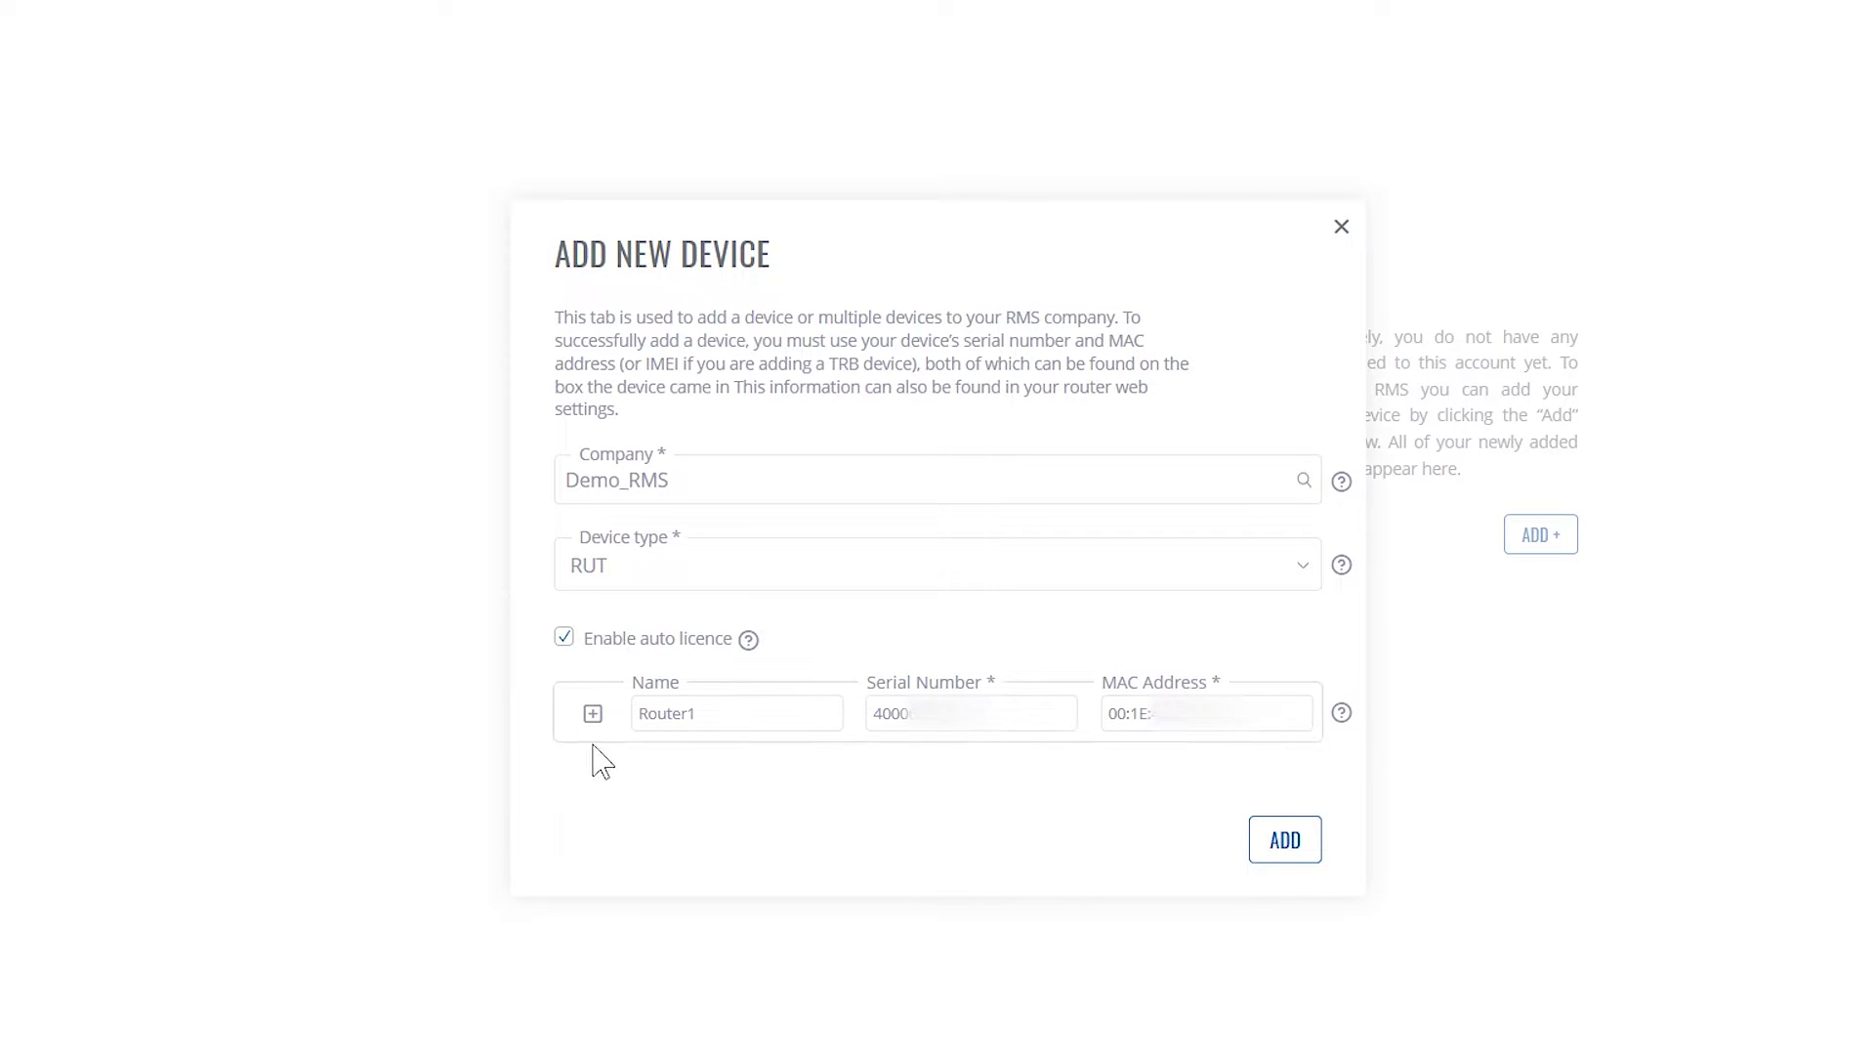
{"action": "left_click", "coordinate": [1296, 849]}
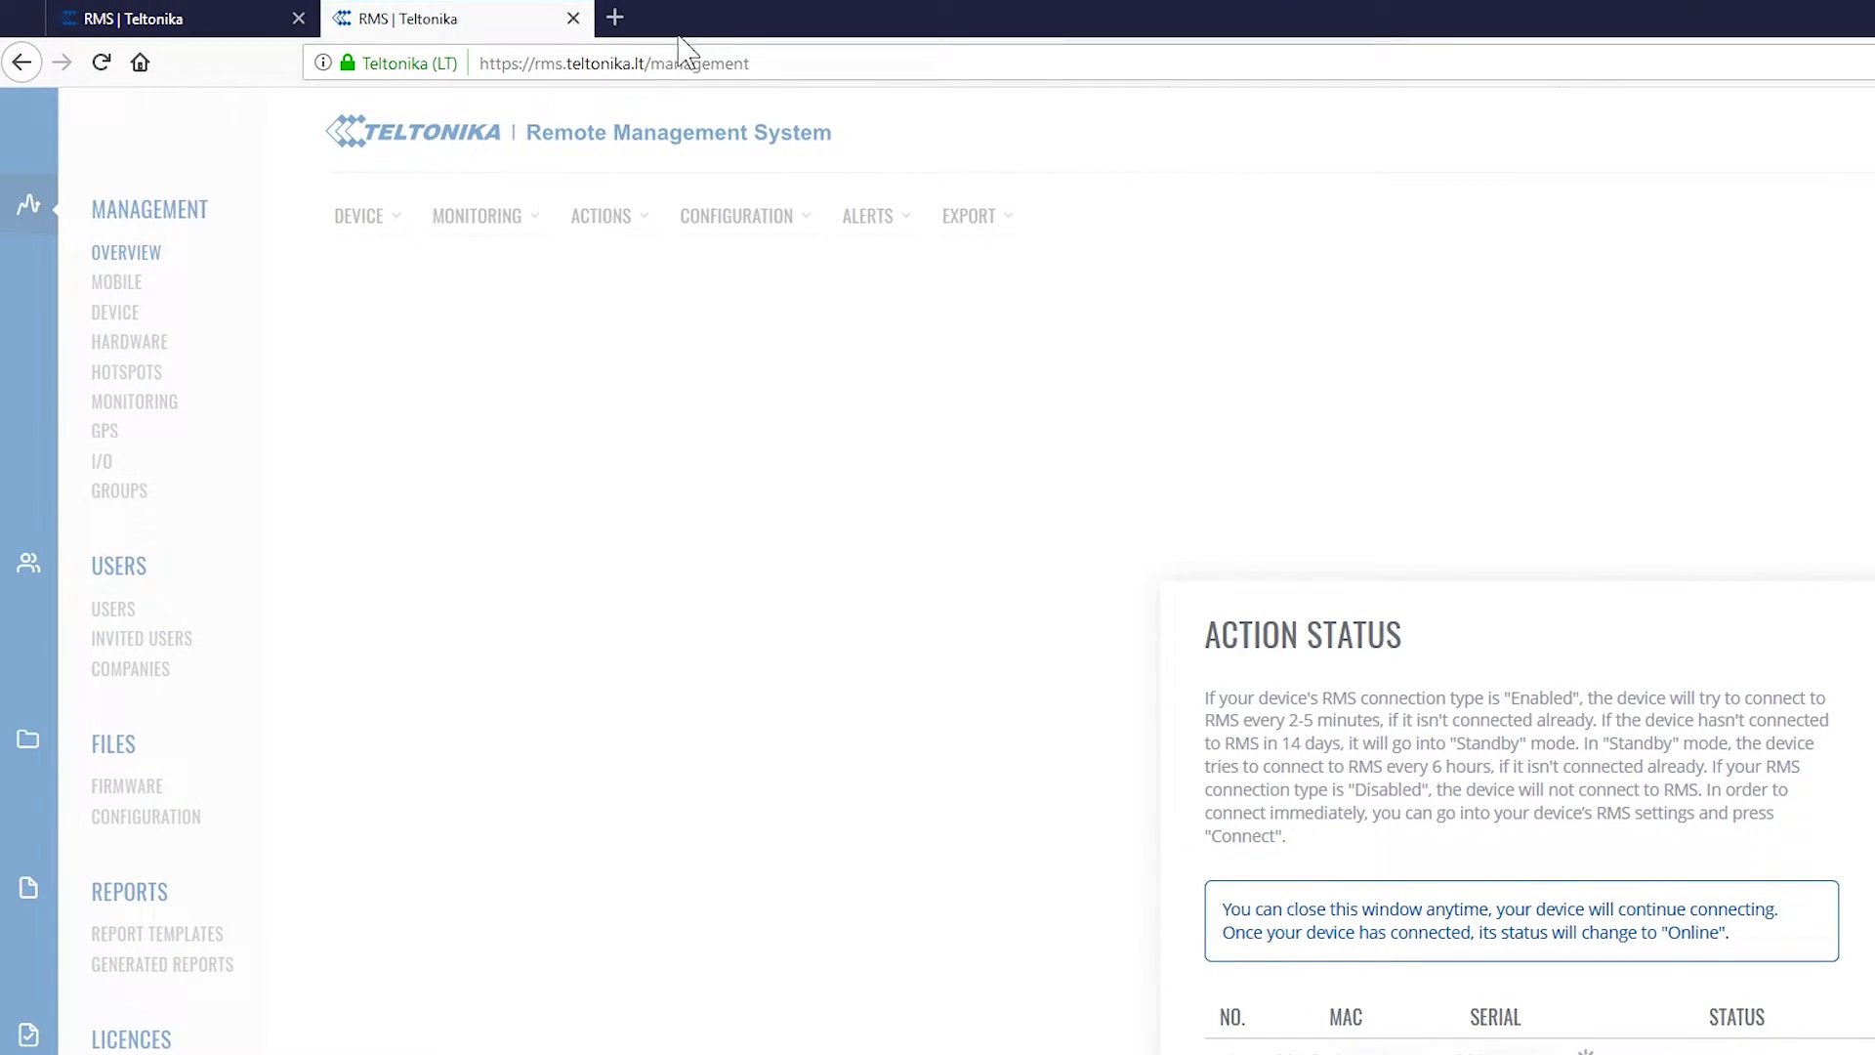
Open the router's web interface at 192.168.1.1 in a new tab
{"action": "left_click", "coordinate": [591, 4]}
{"action": "type", "text": "1"}
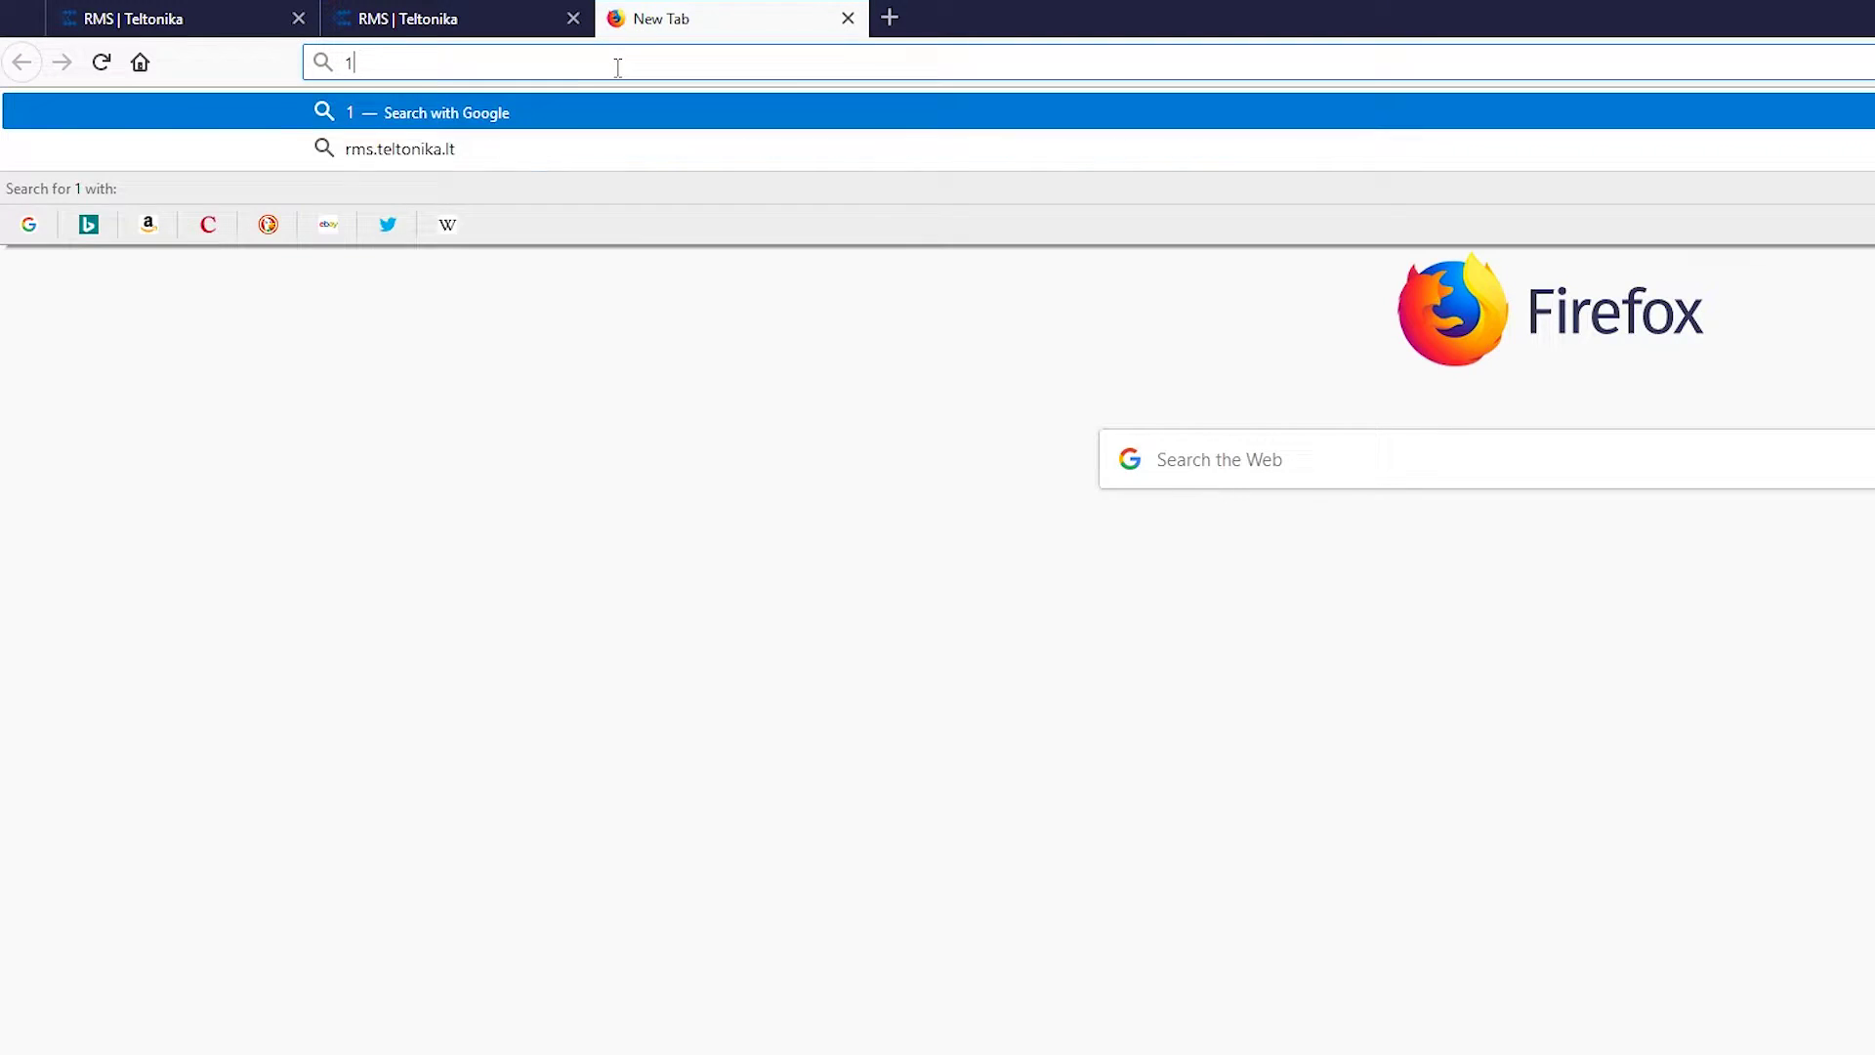
{"action": "type", "text": "92.168.1.1"}
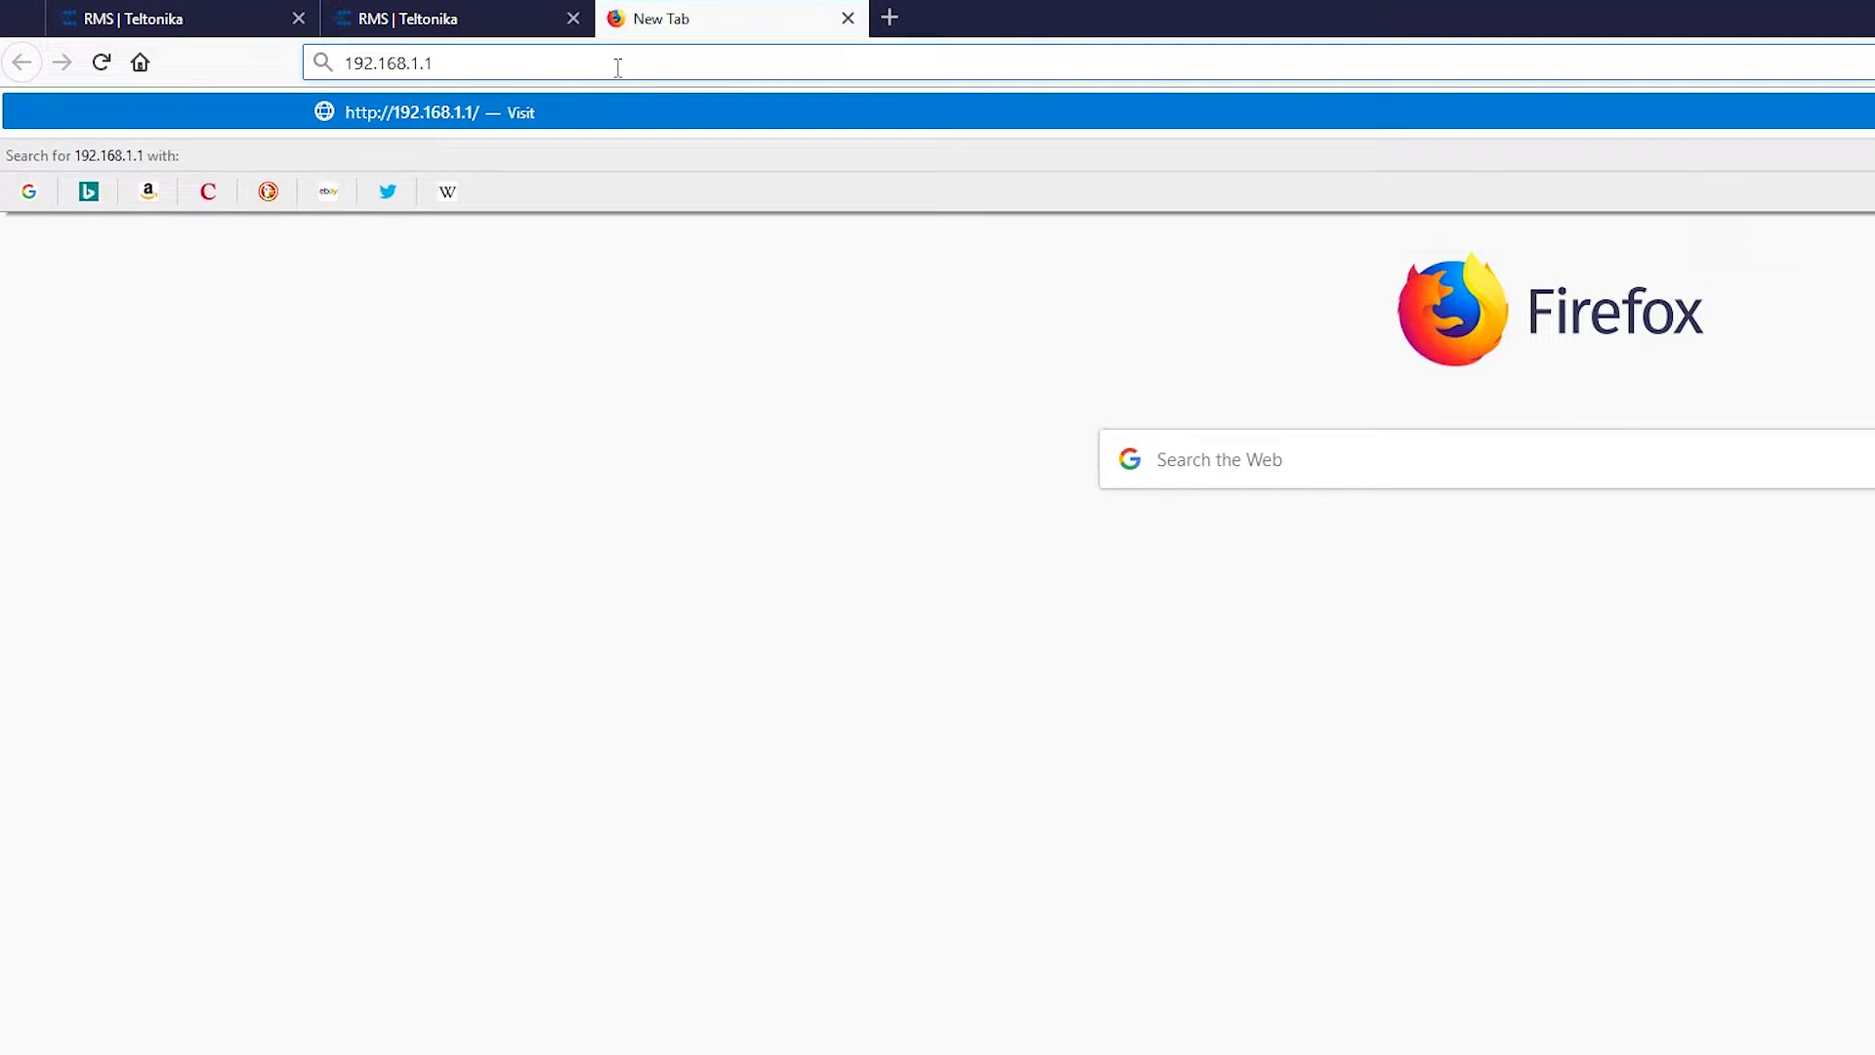
{"action": "key", "text": "Return"}
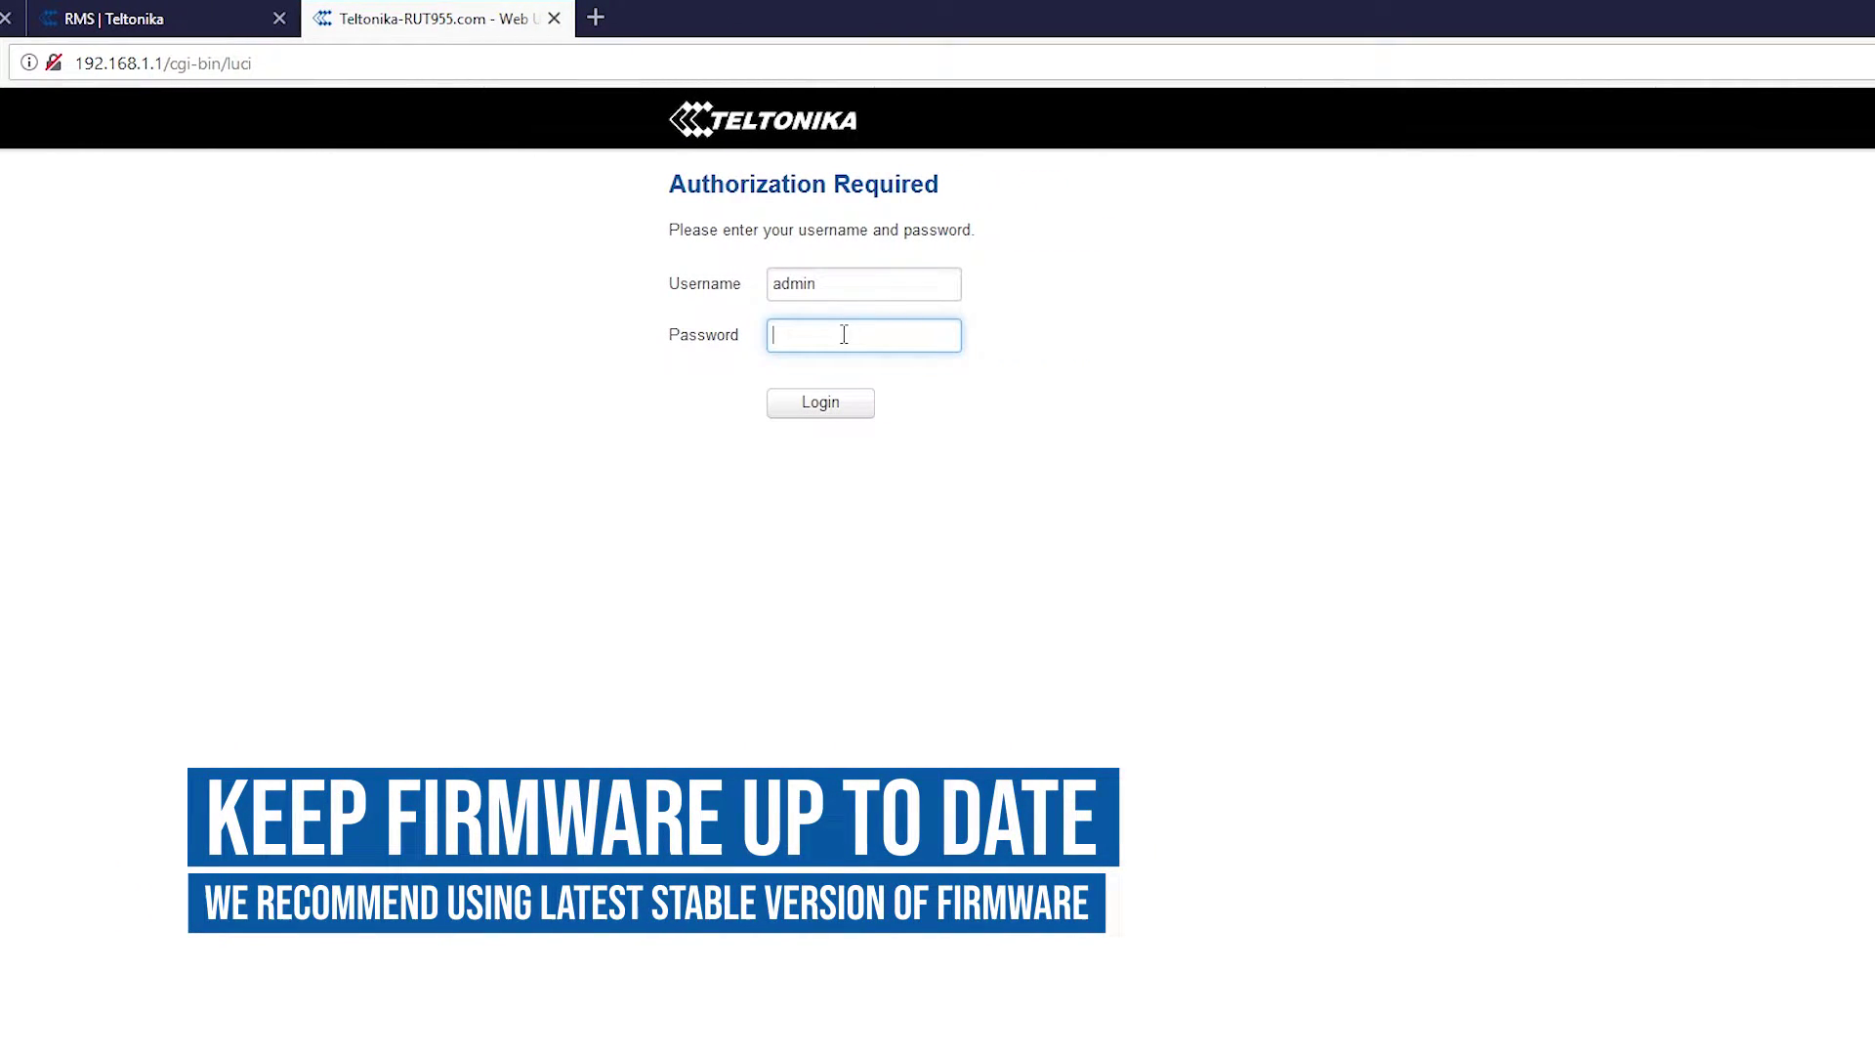
Sign in with the admin password and go to System > Administration
{"action": "type", "text": "admin01"}
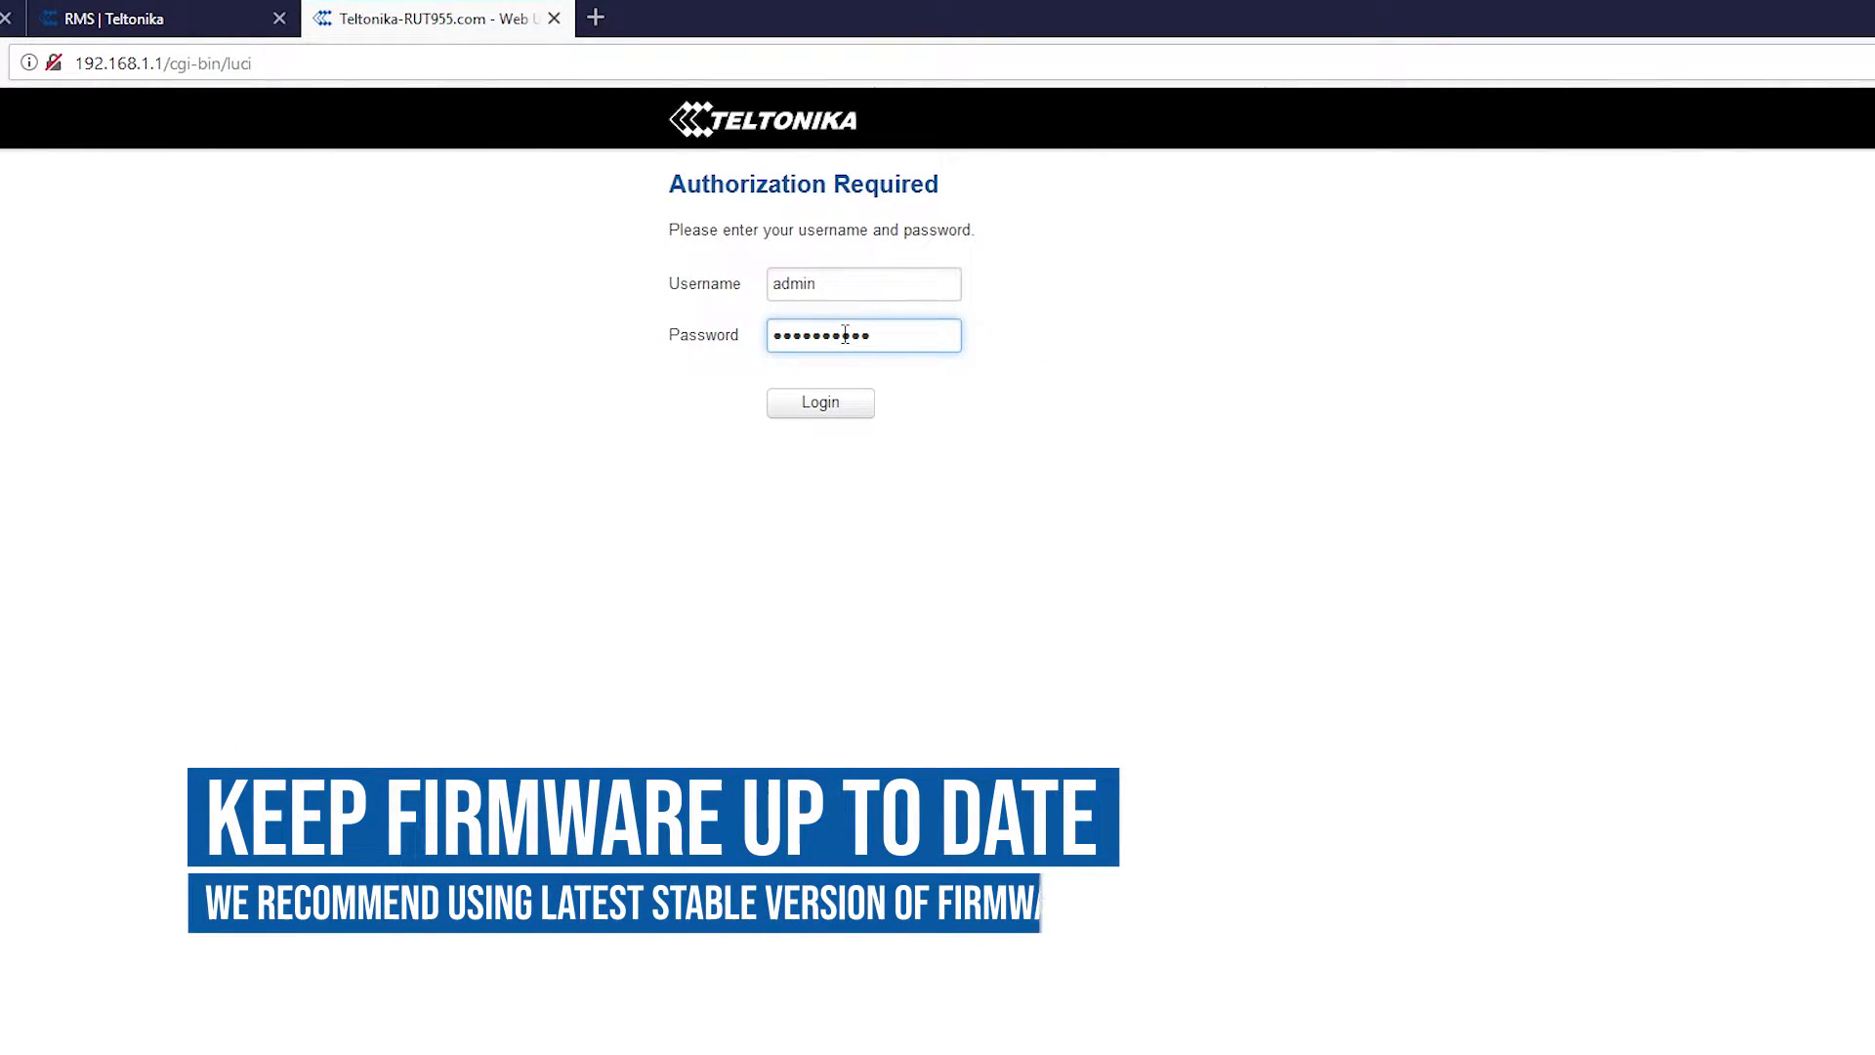
{"action": "left_click", "coordinate": [821, 402]}
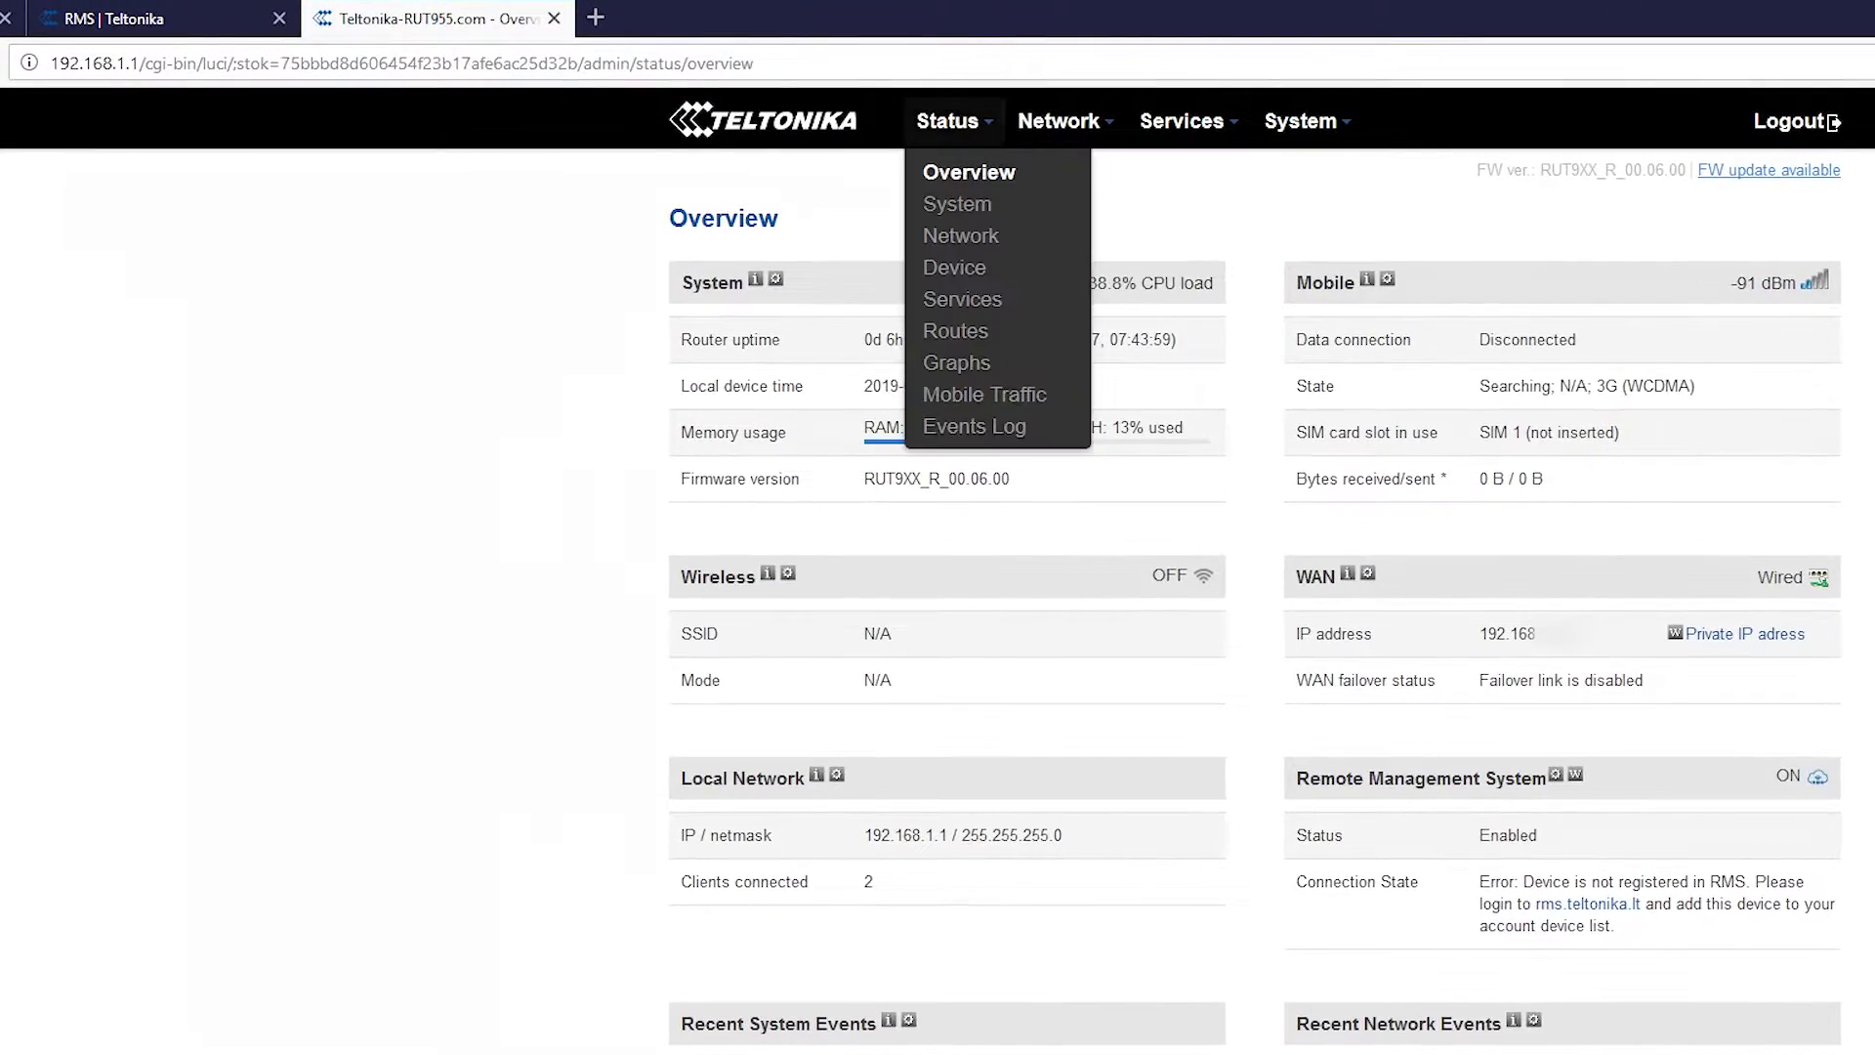
{"action": "mouse_move", "coordinate": [813, 75]}
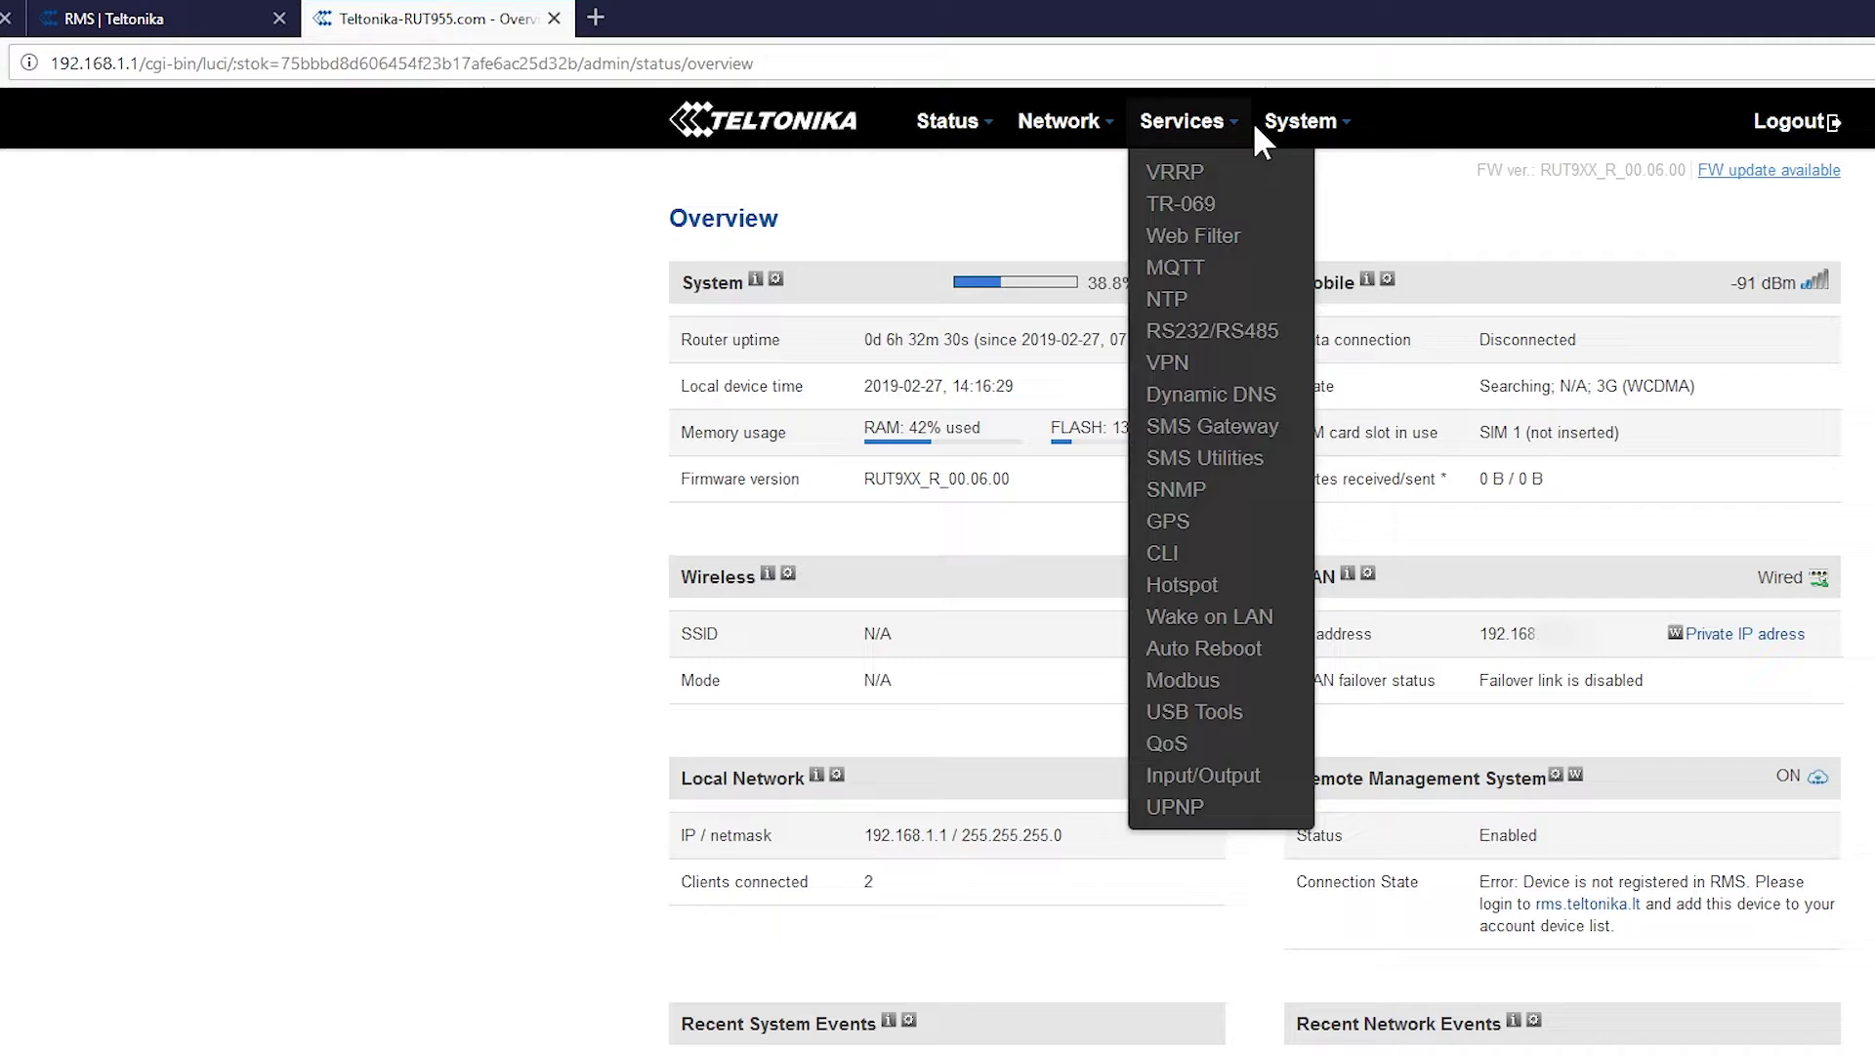
{"action": "mouse_move", "coordinate": [1298, 121]}
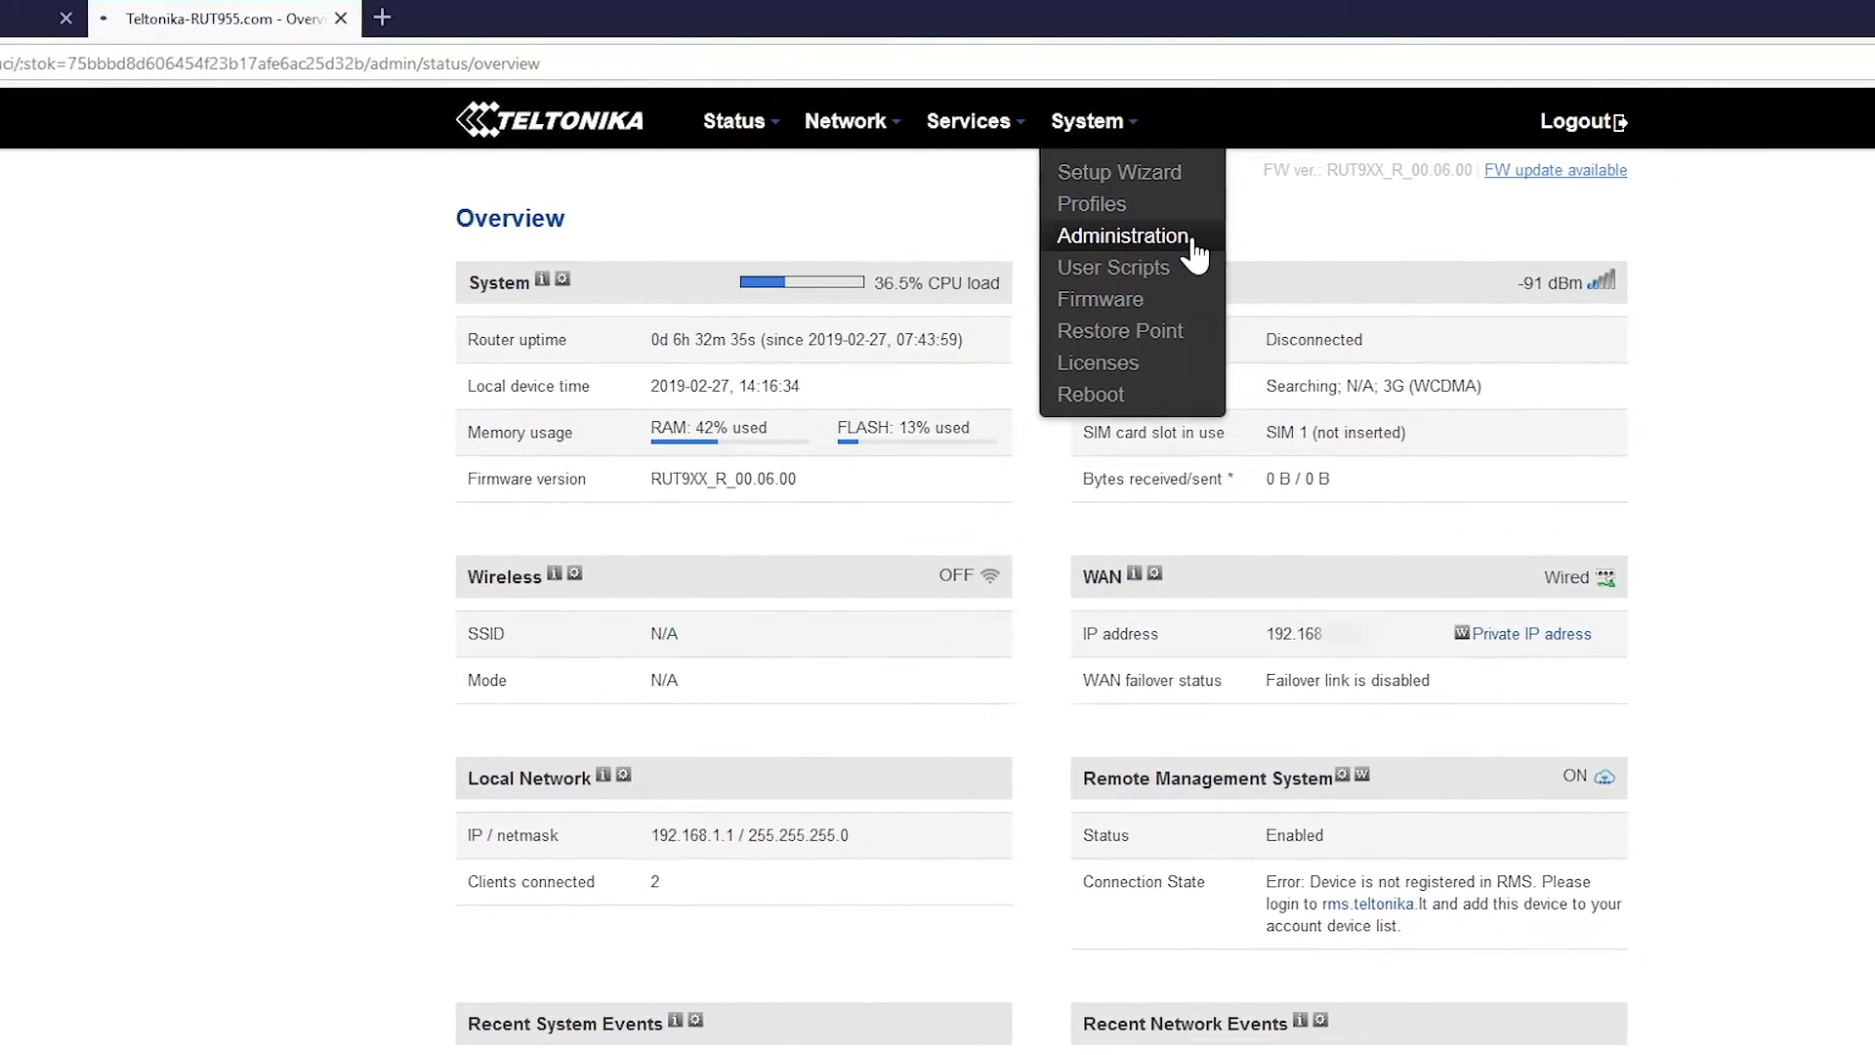
{"action": "left_click", "coordinate": [1193, 244]}
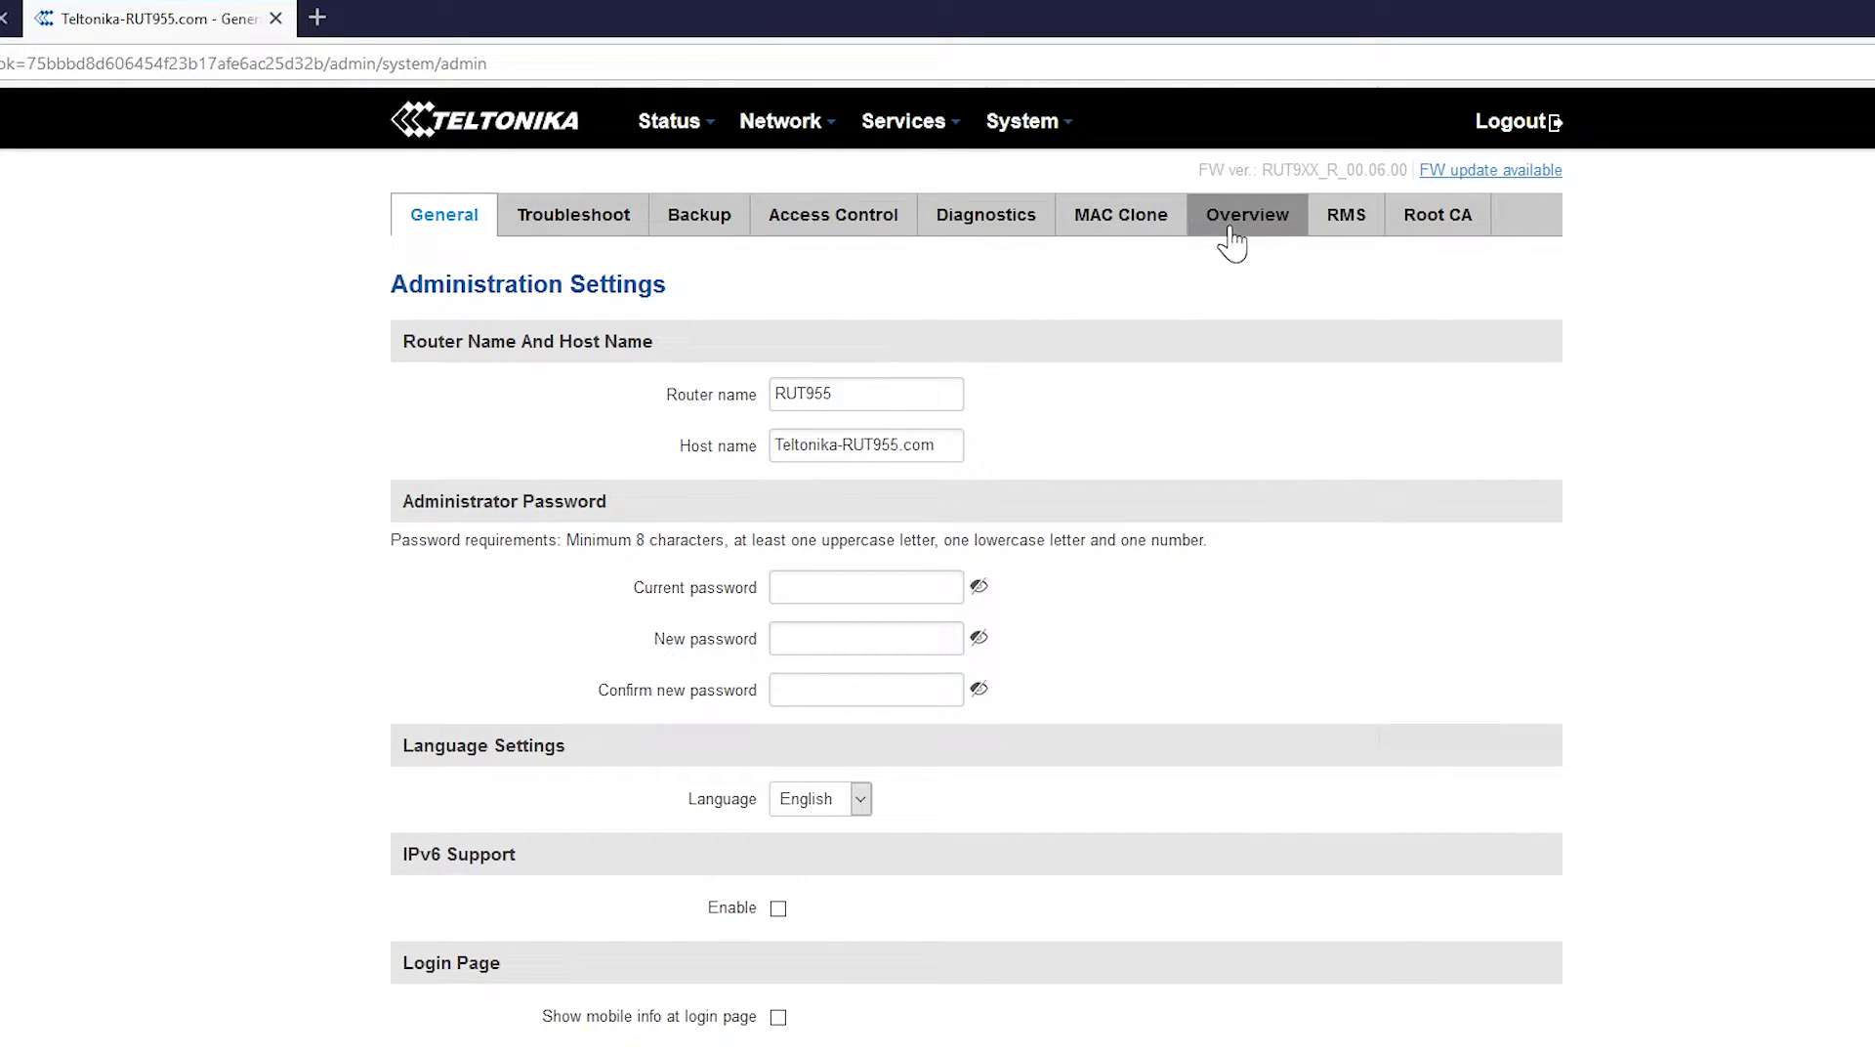
On the RMS tab, keep connection type Enabled and connect the router to RMS
{"action": "left_click", "coordinate": [1347, 217]}
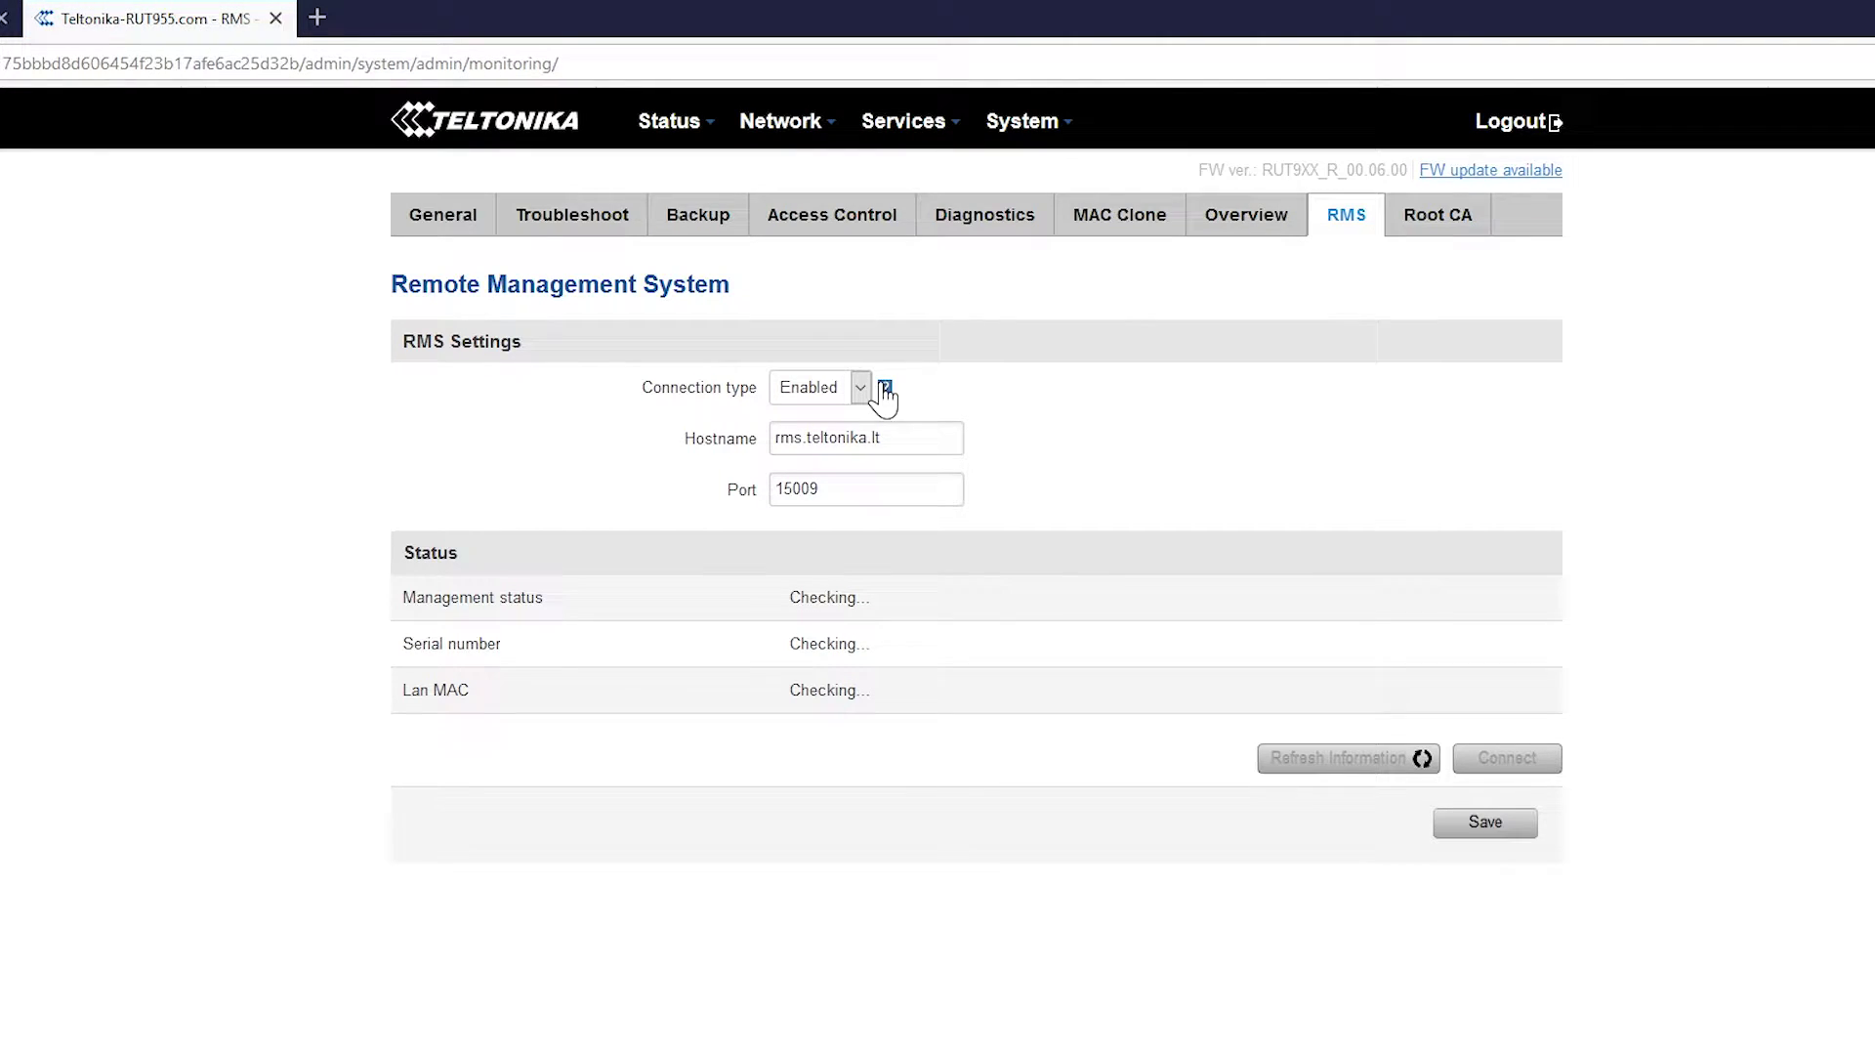
{"action": "mouse_move", "coordinate": [885, 391]}
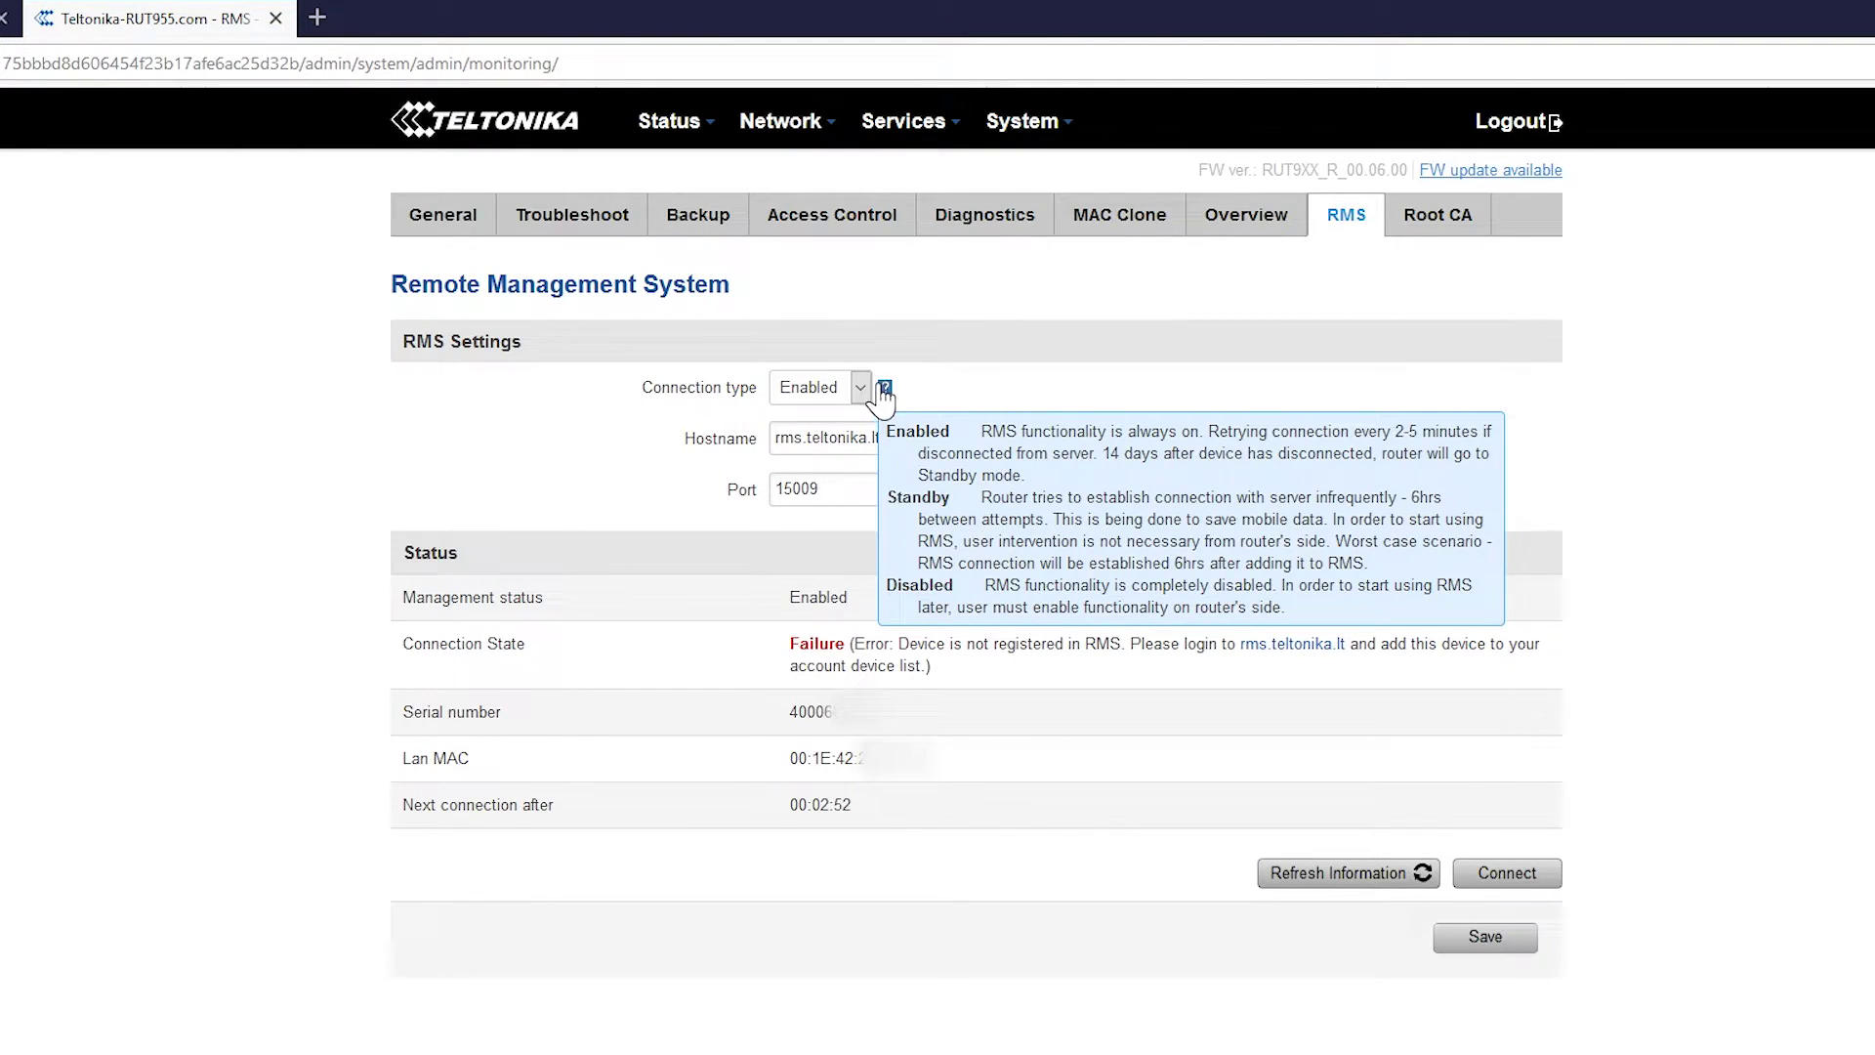
{"action": "left_click", "coordinate": [838, 388]}
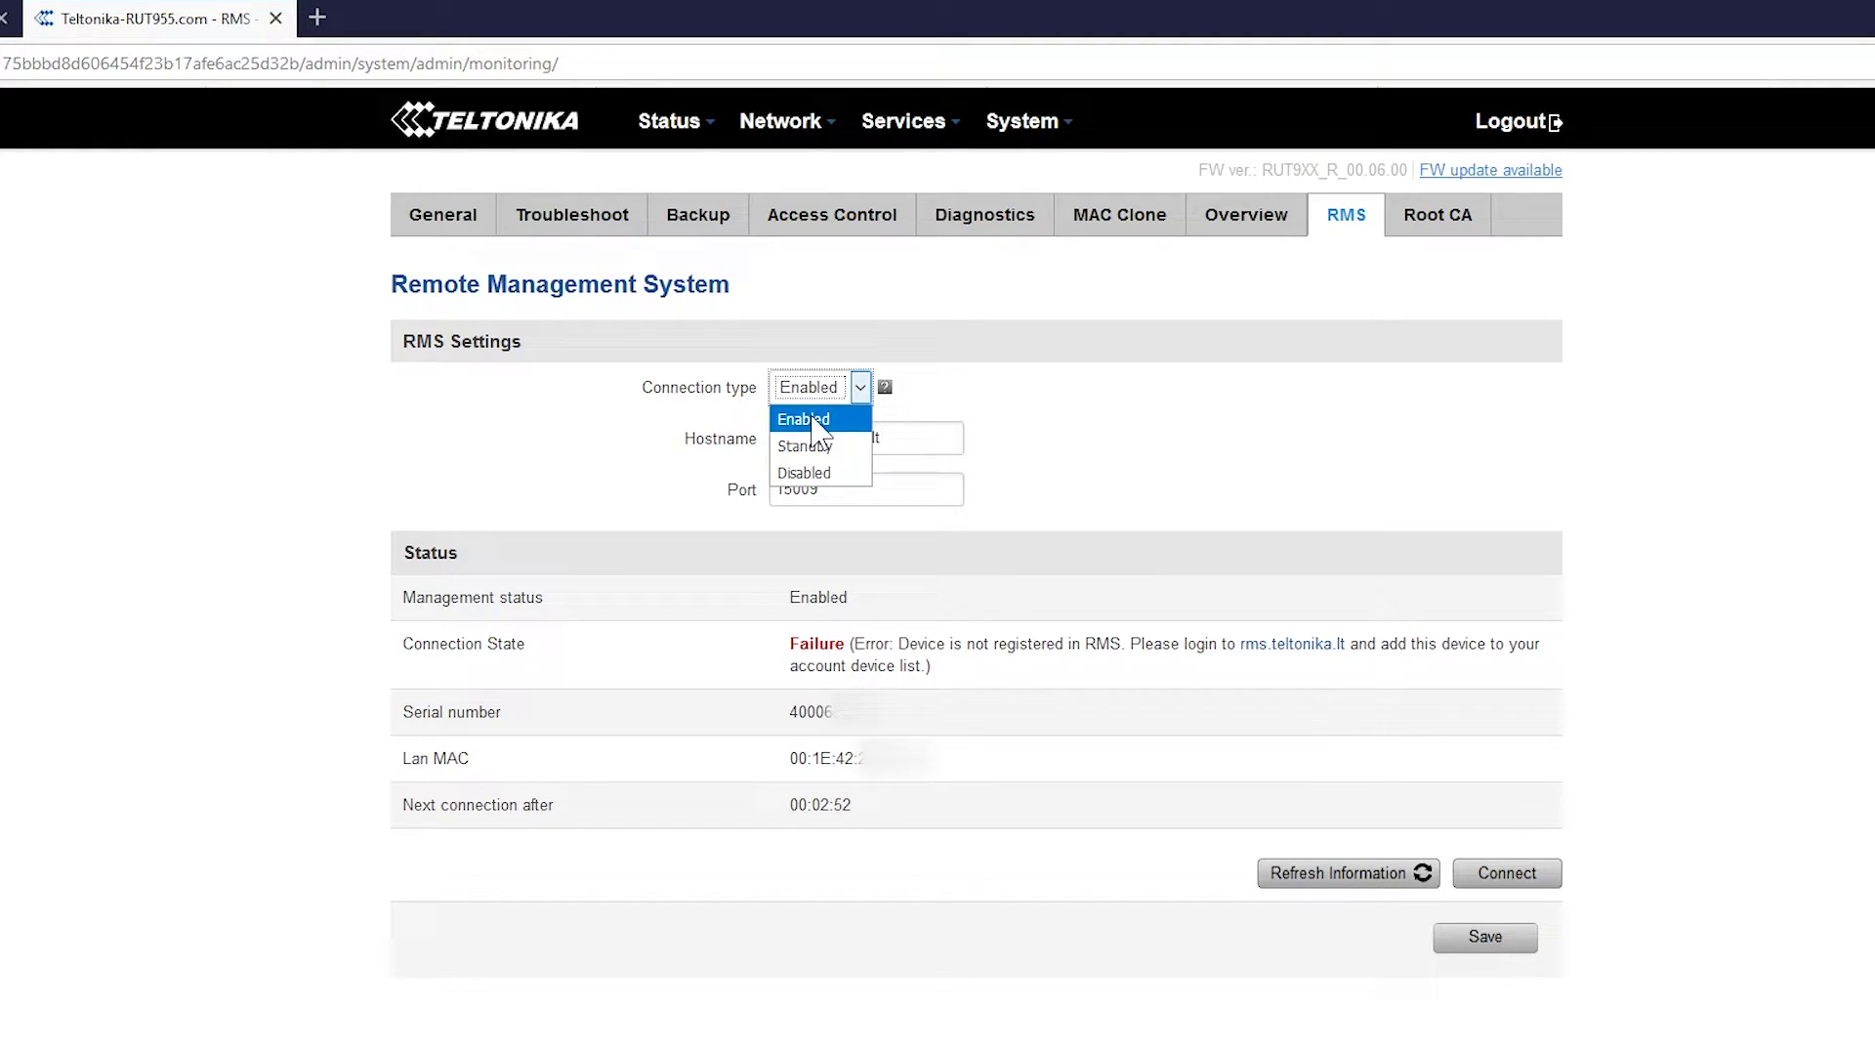
{"action": "left_click", "coordinate": [819, 420]}
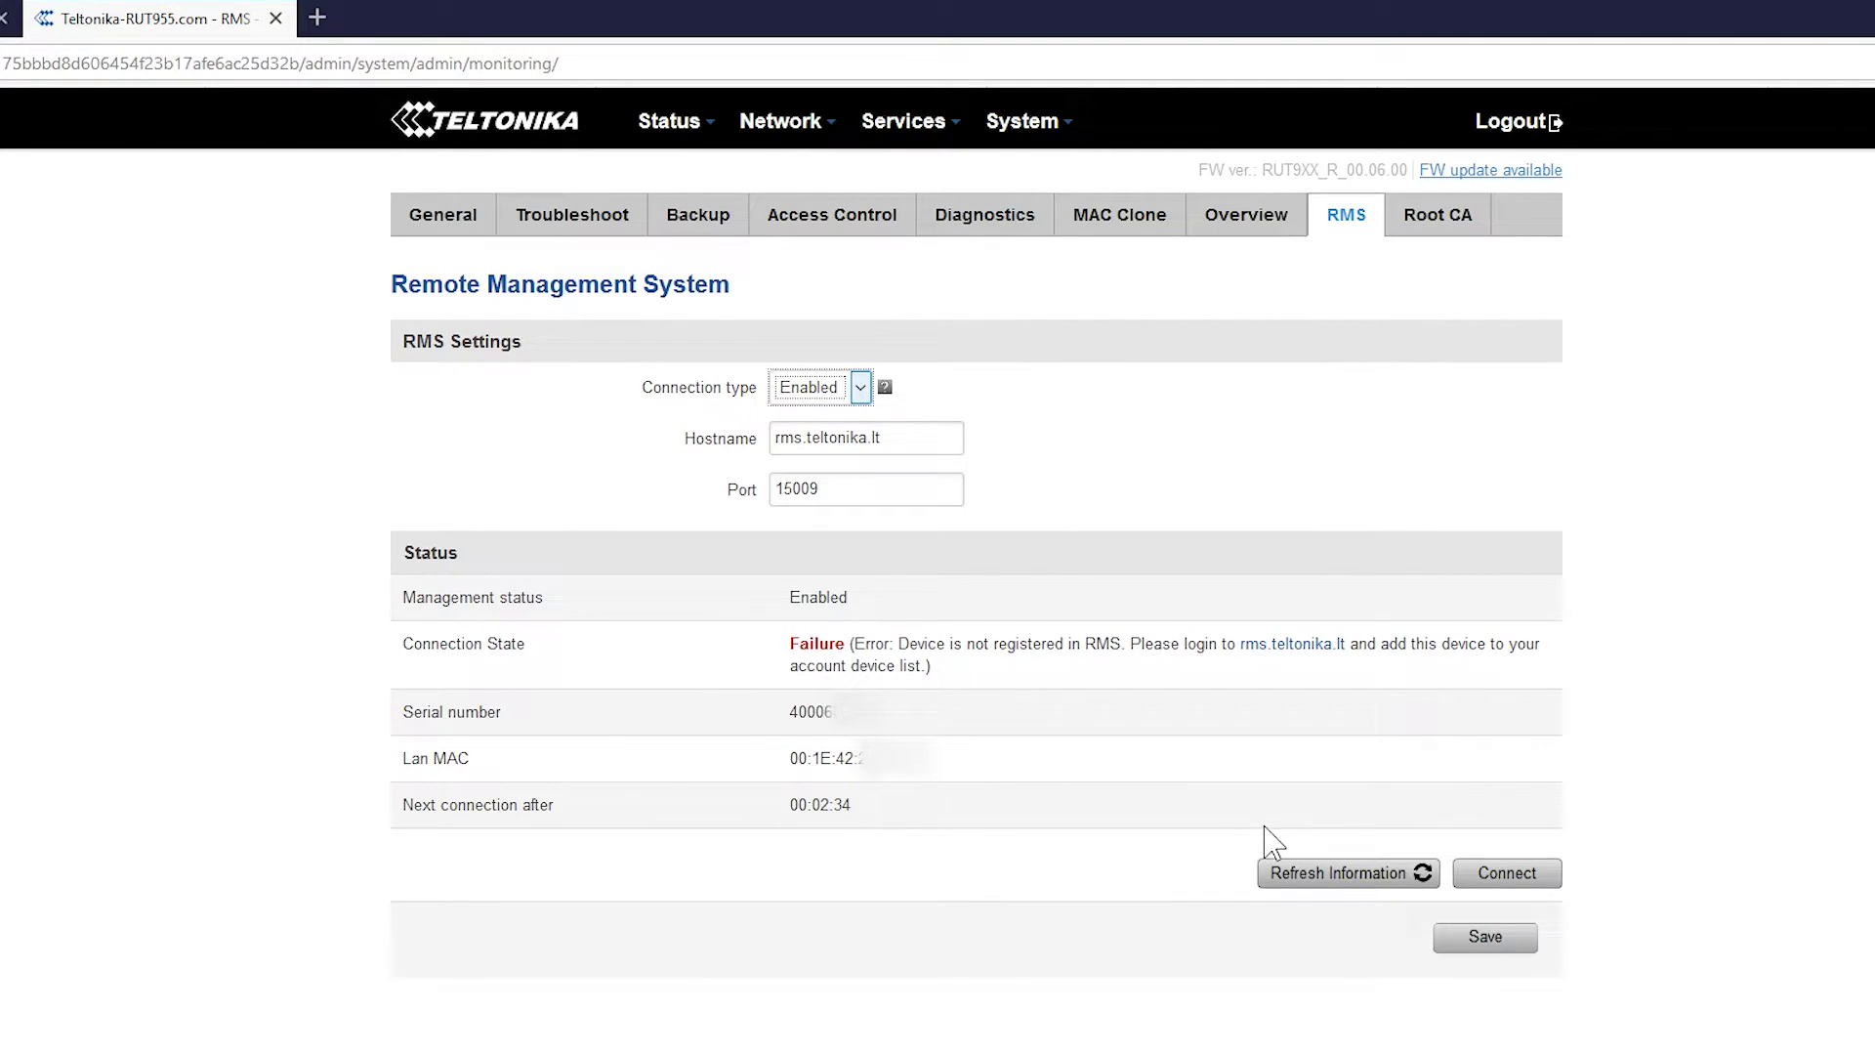
{"action": "left_click", "coordinate": [1508, 874]}
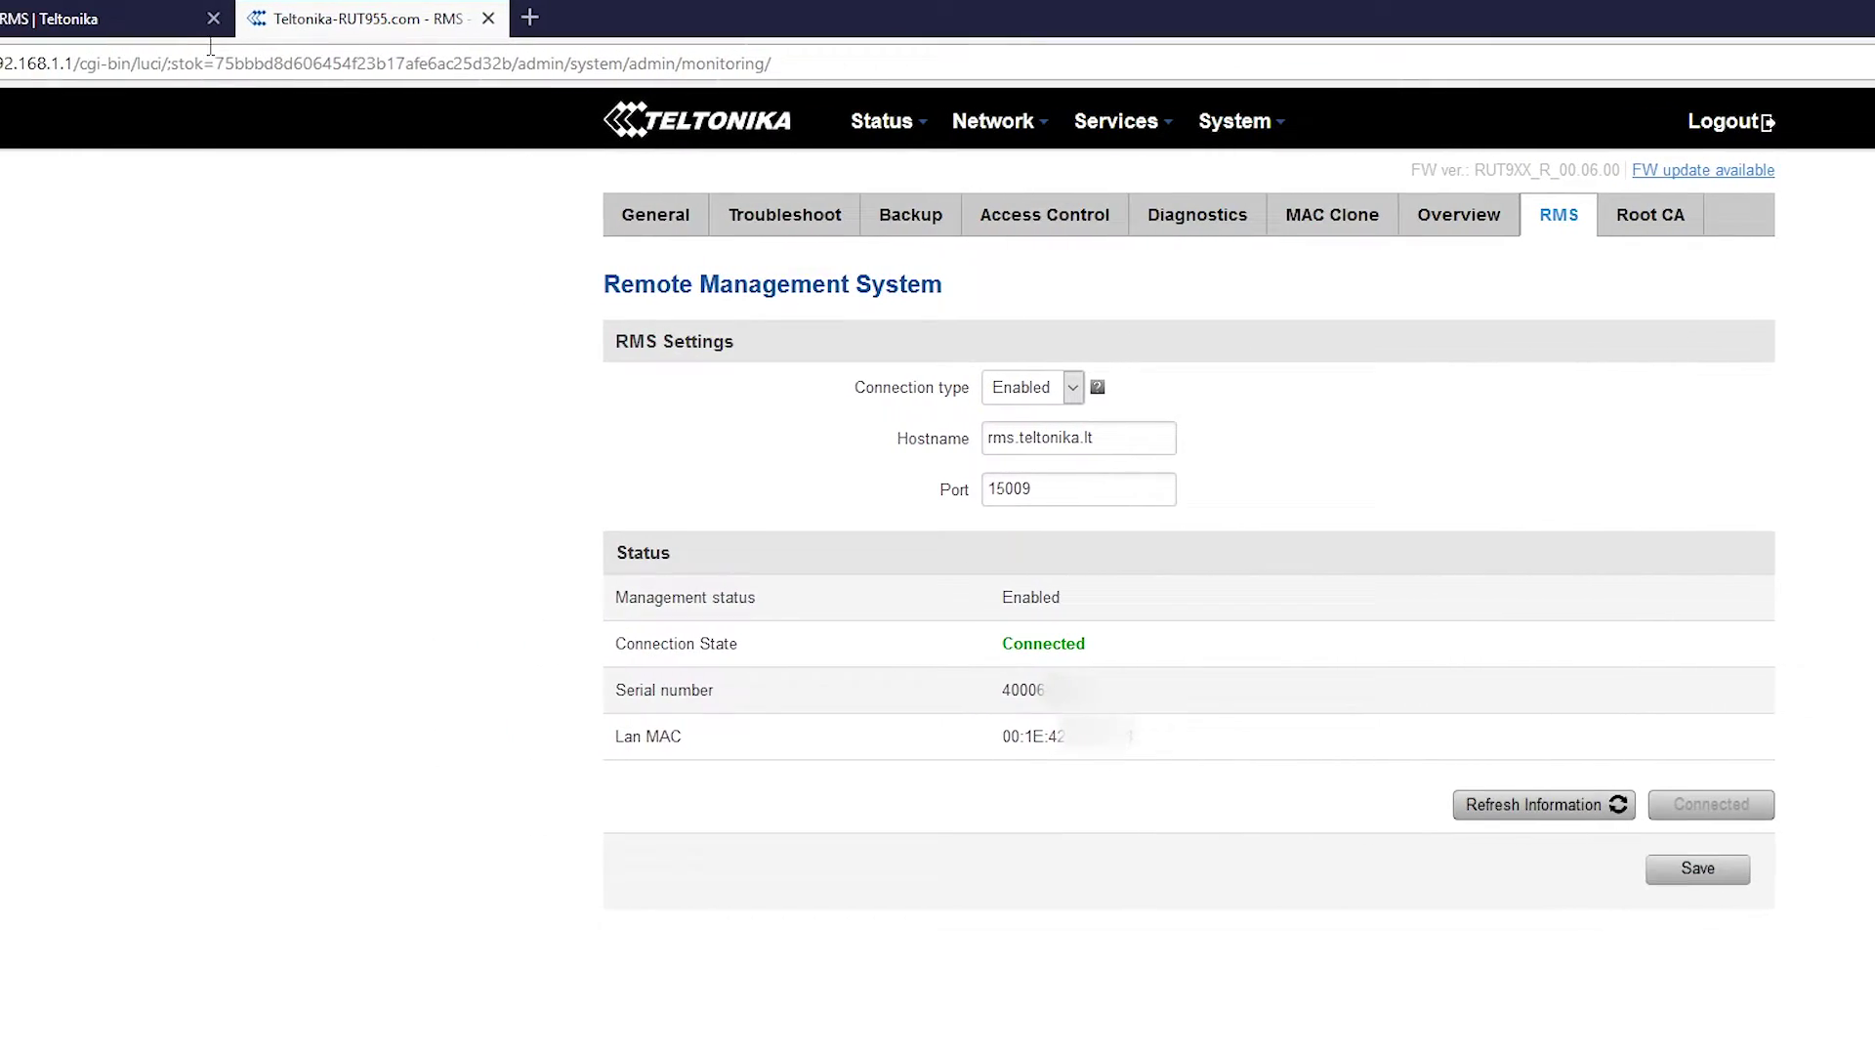
Return to the RMS tab and close the Action Status report showing Done
{"action": "left_click", "coordinate": [166, 22]}
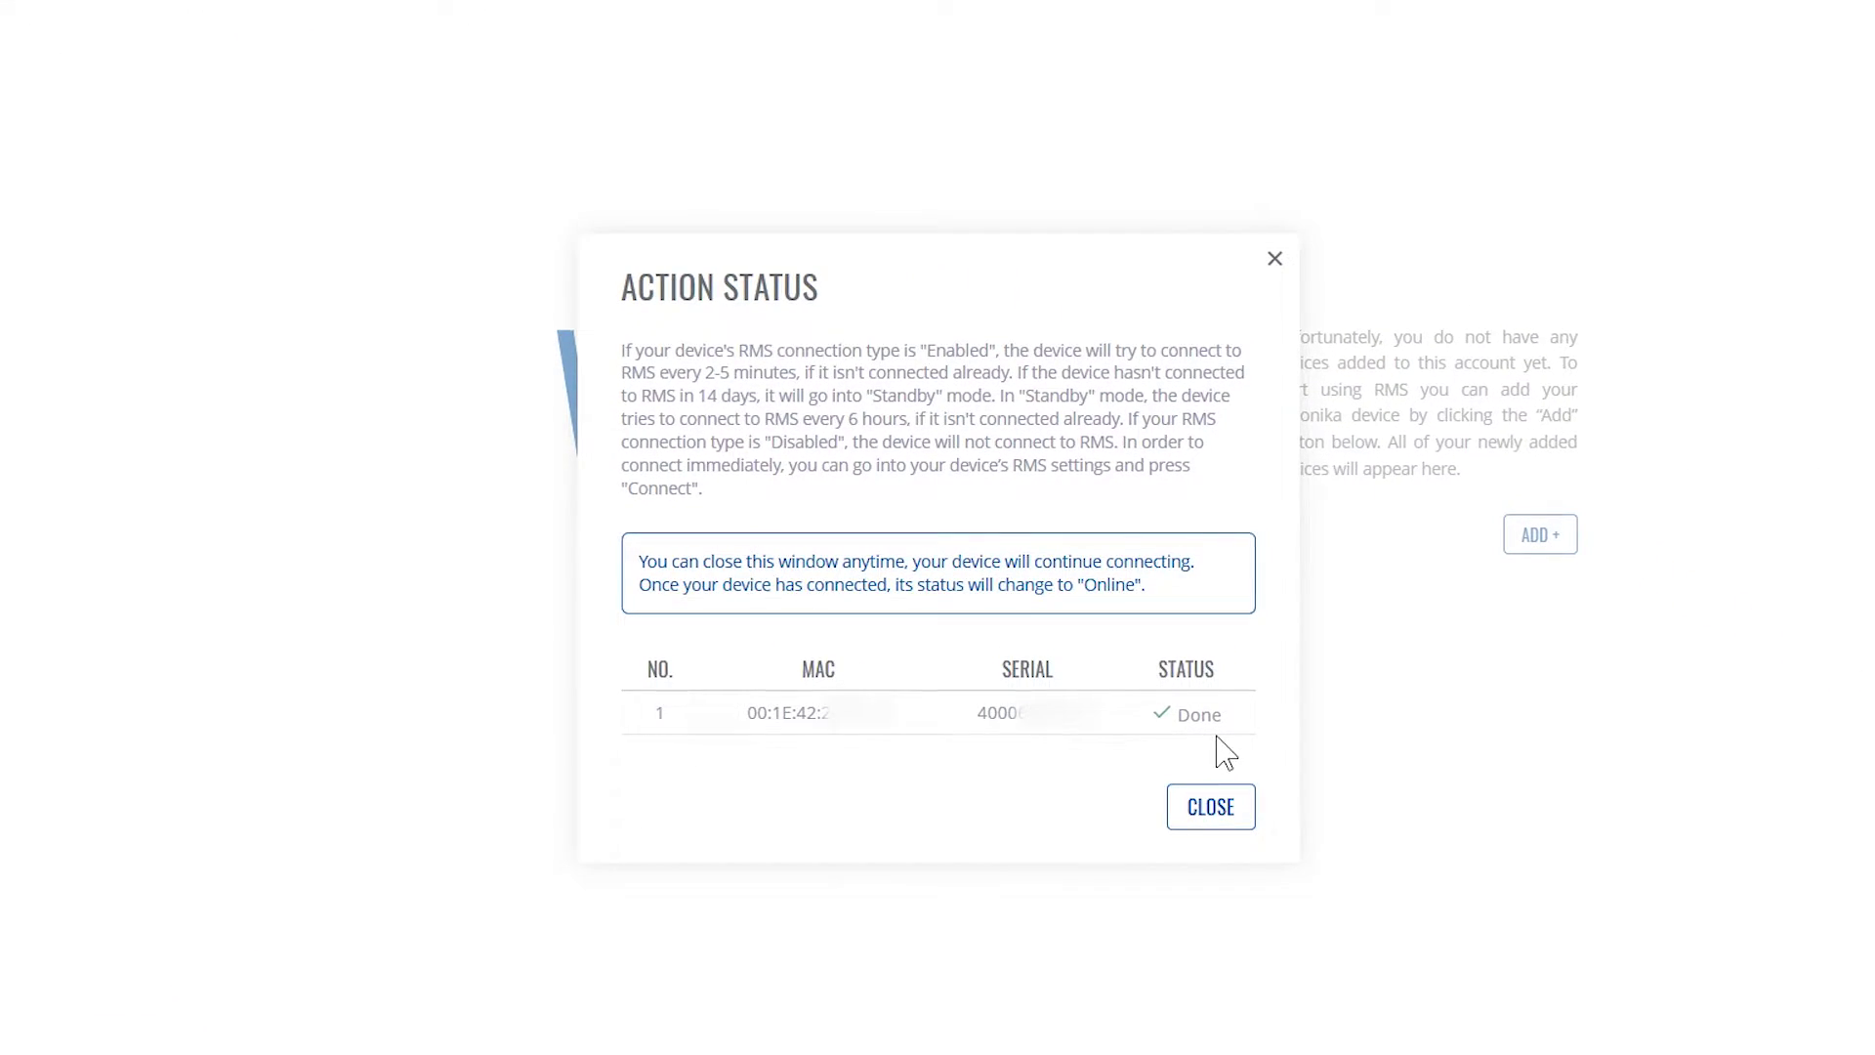
{"action": "left_click", "coordinate": [1211, 806]}
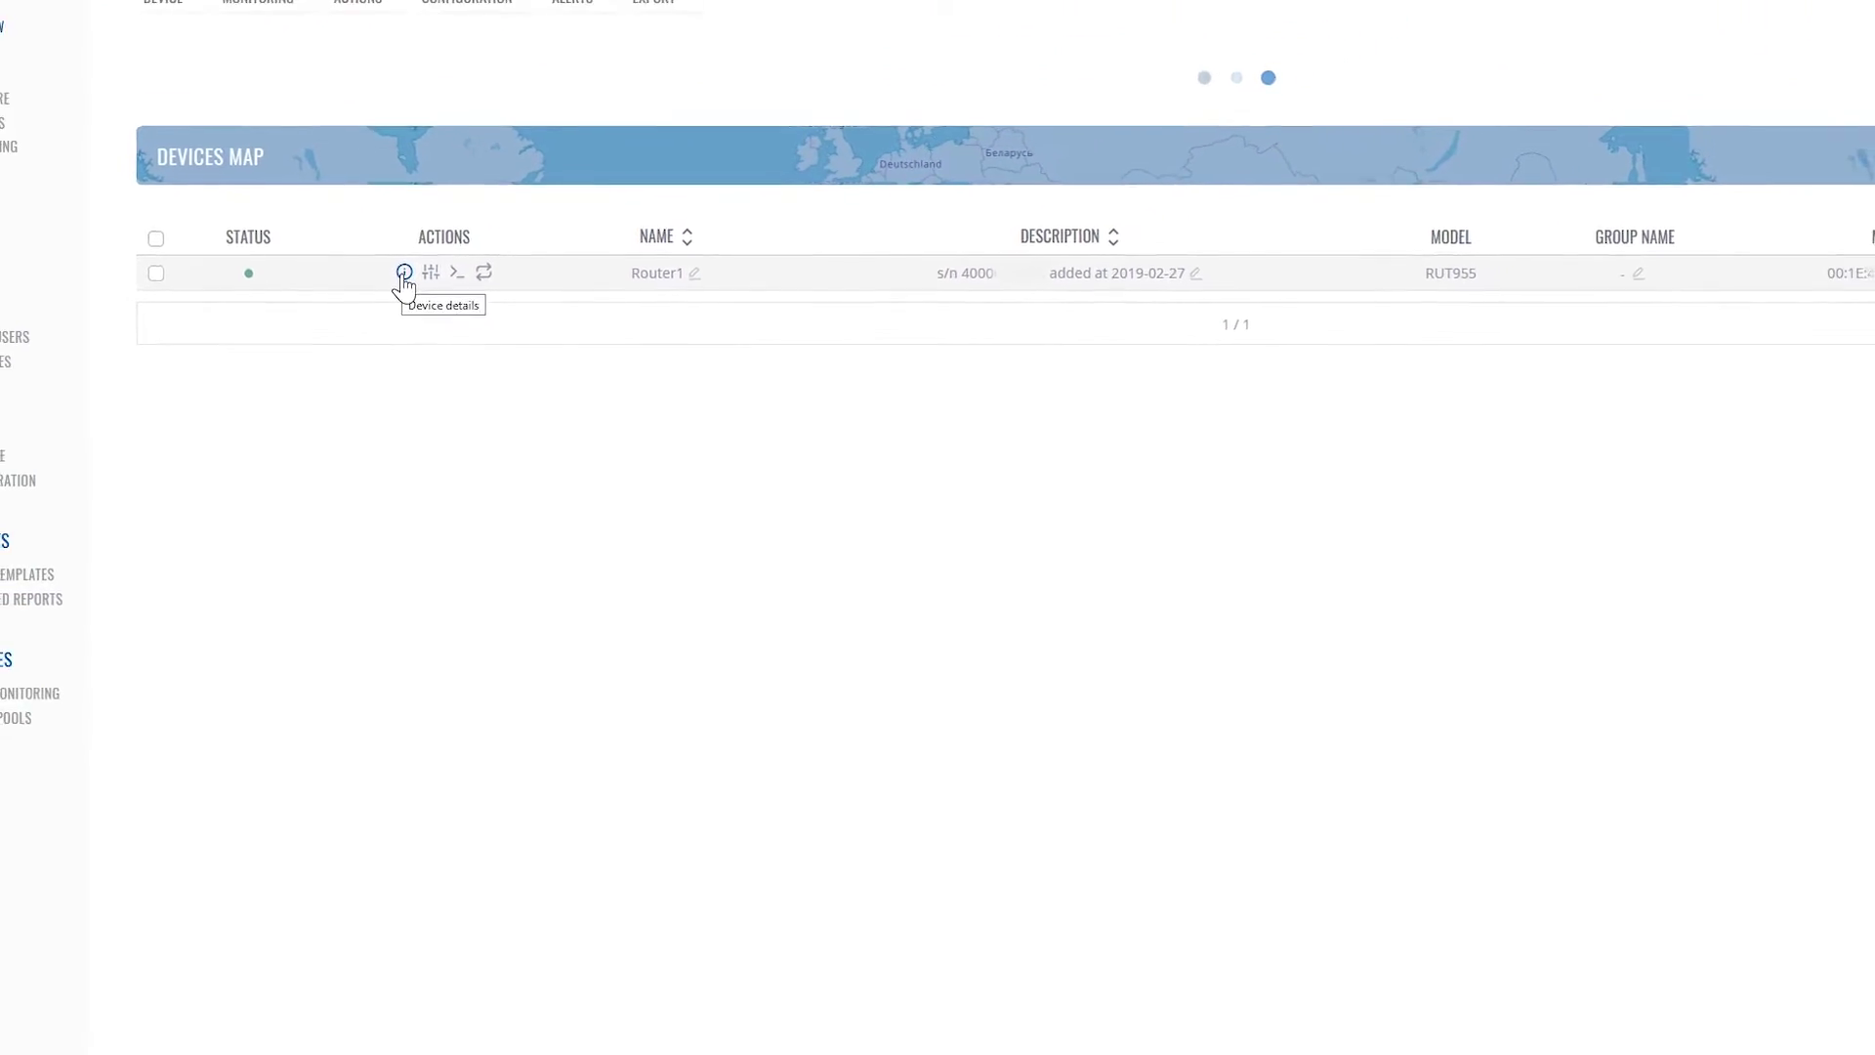
{"action": "left_click", "coordinate": [405, 274]}
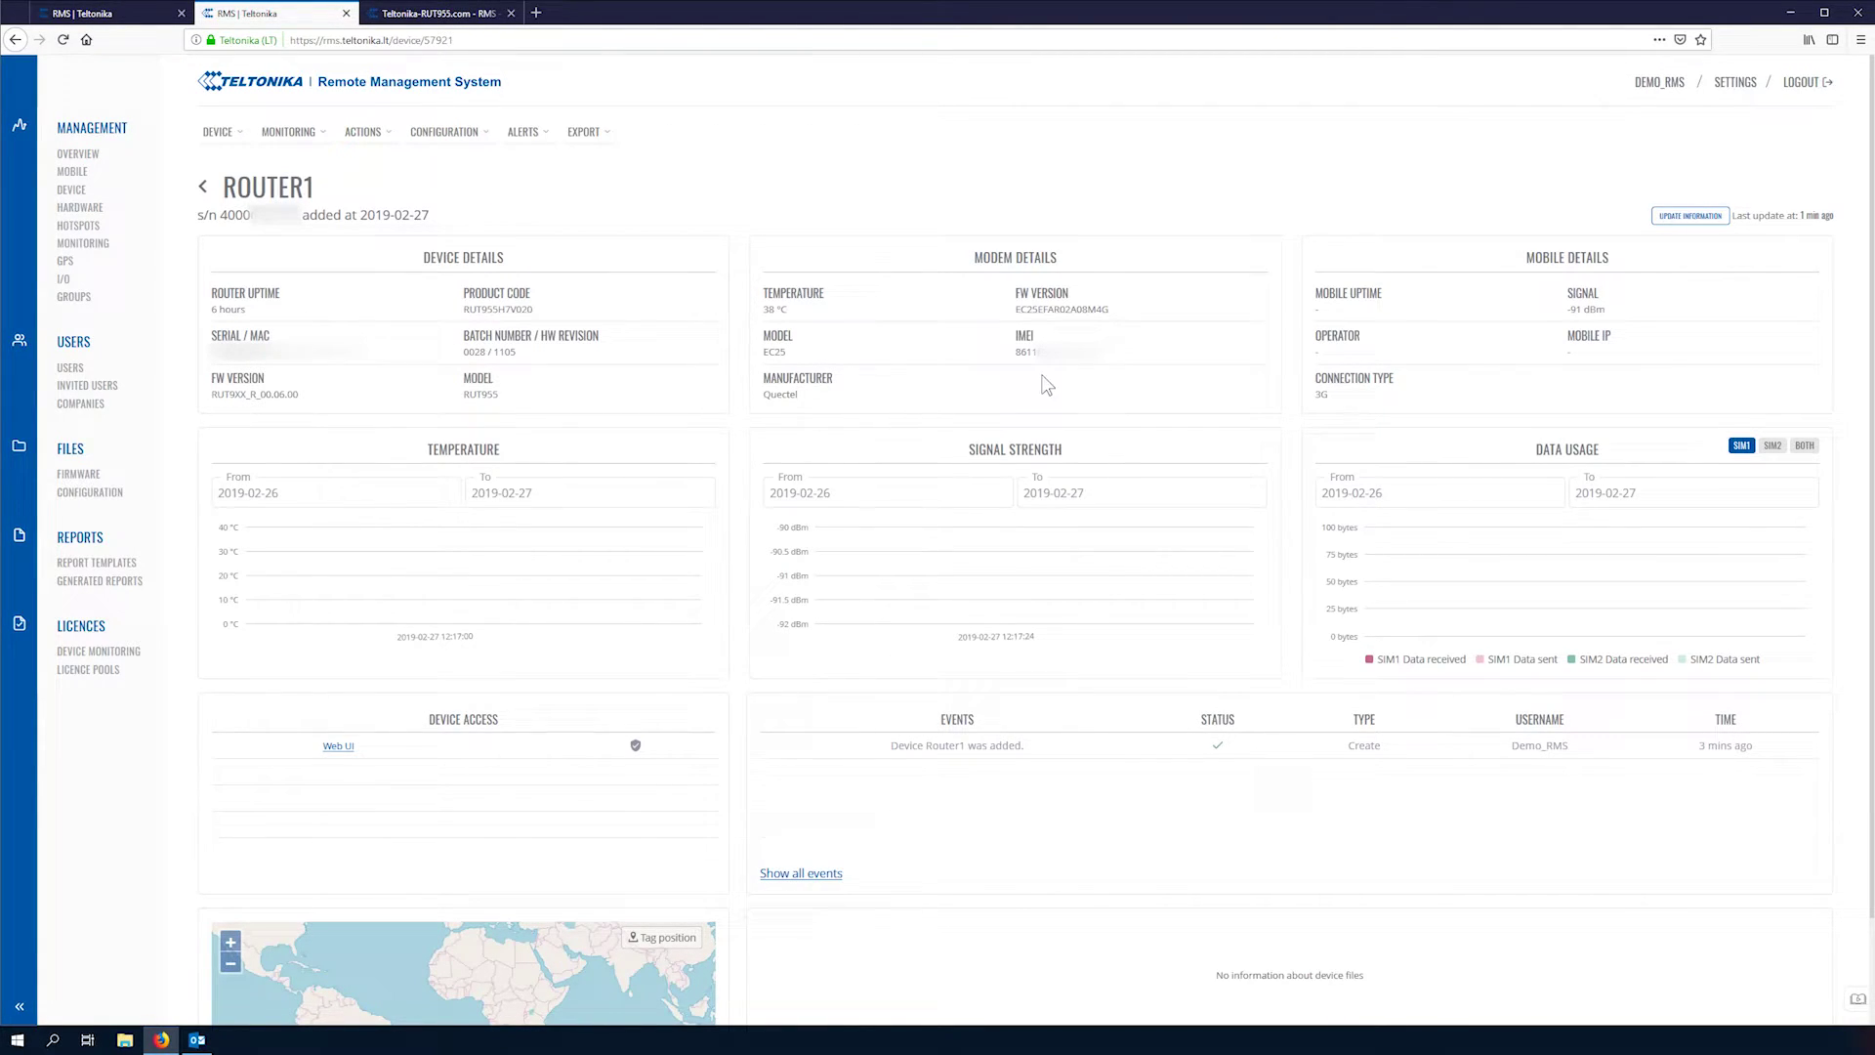
{"action": "left_click", "coordinate": [982, 494]}
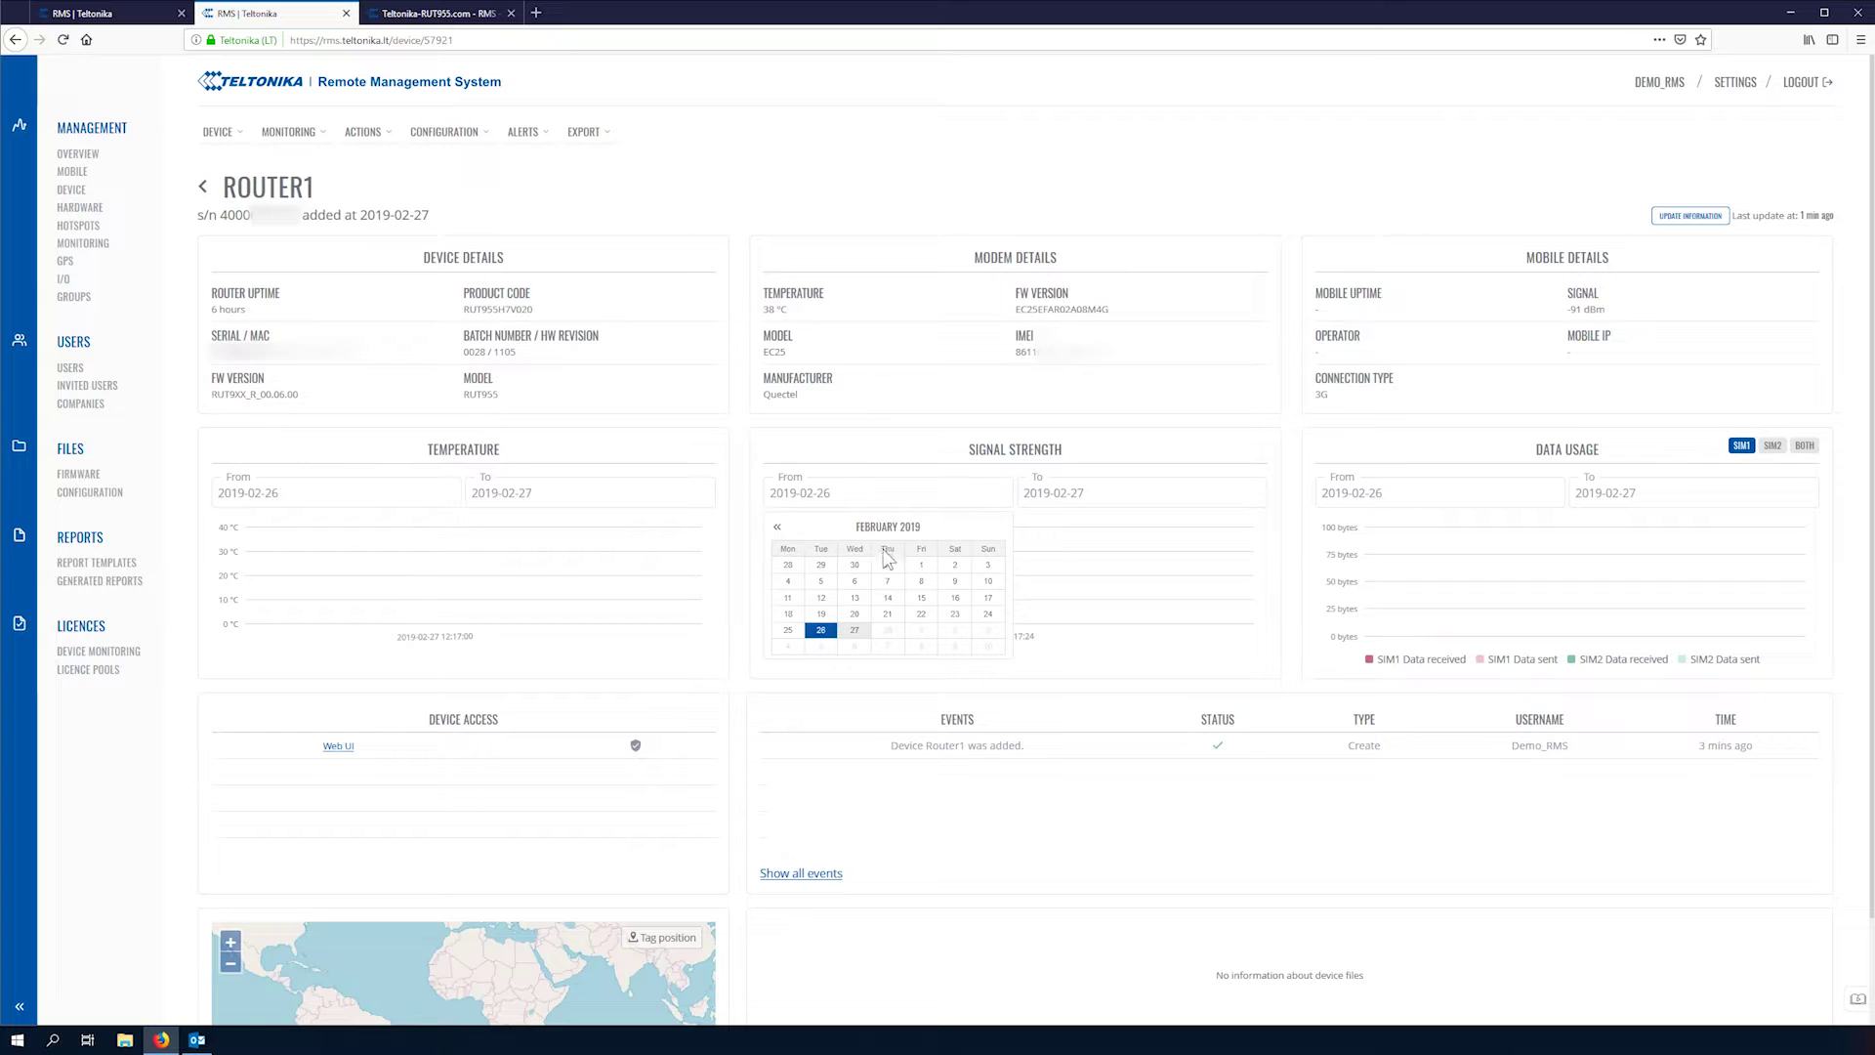
{"action": "left_click", "coordinate": [1129, 466]}
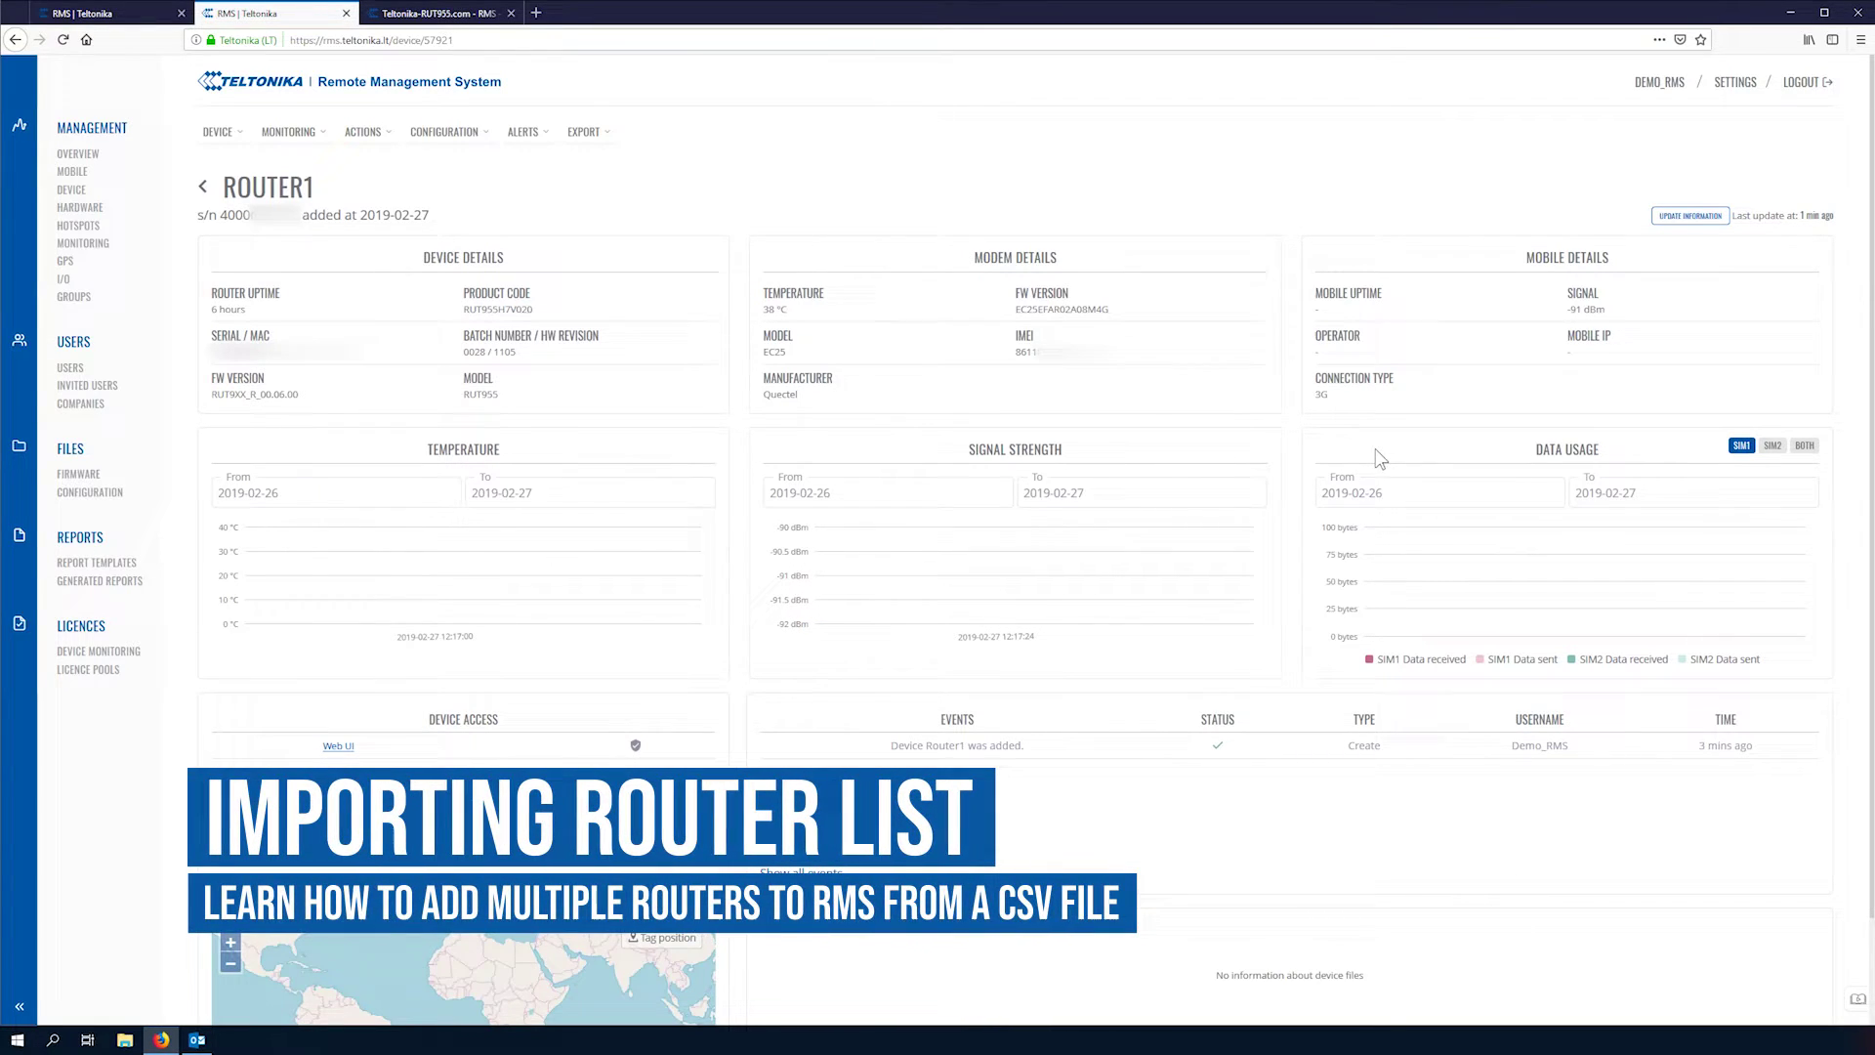
{"action": "left_click", "coordinate": [1353, 491]}
{"action": "left_click", "coordinate": [1338, 672]}
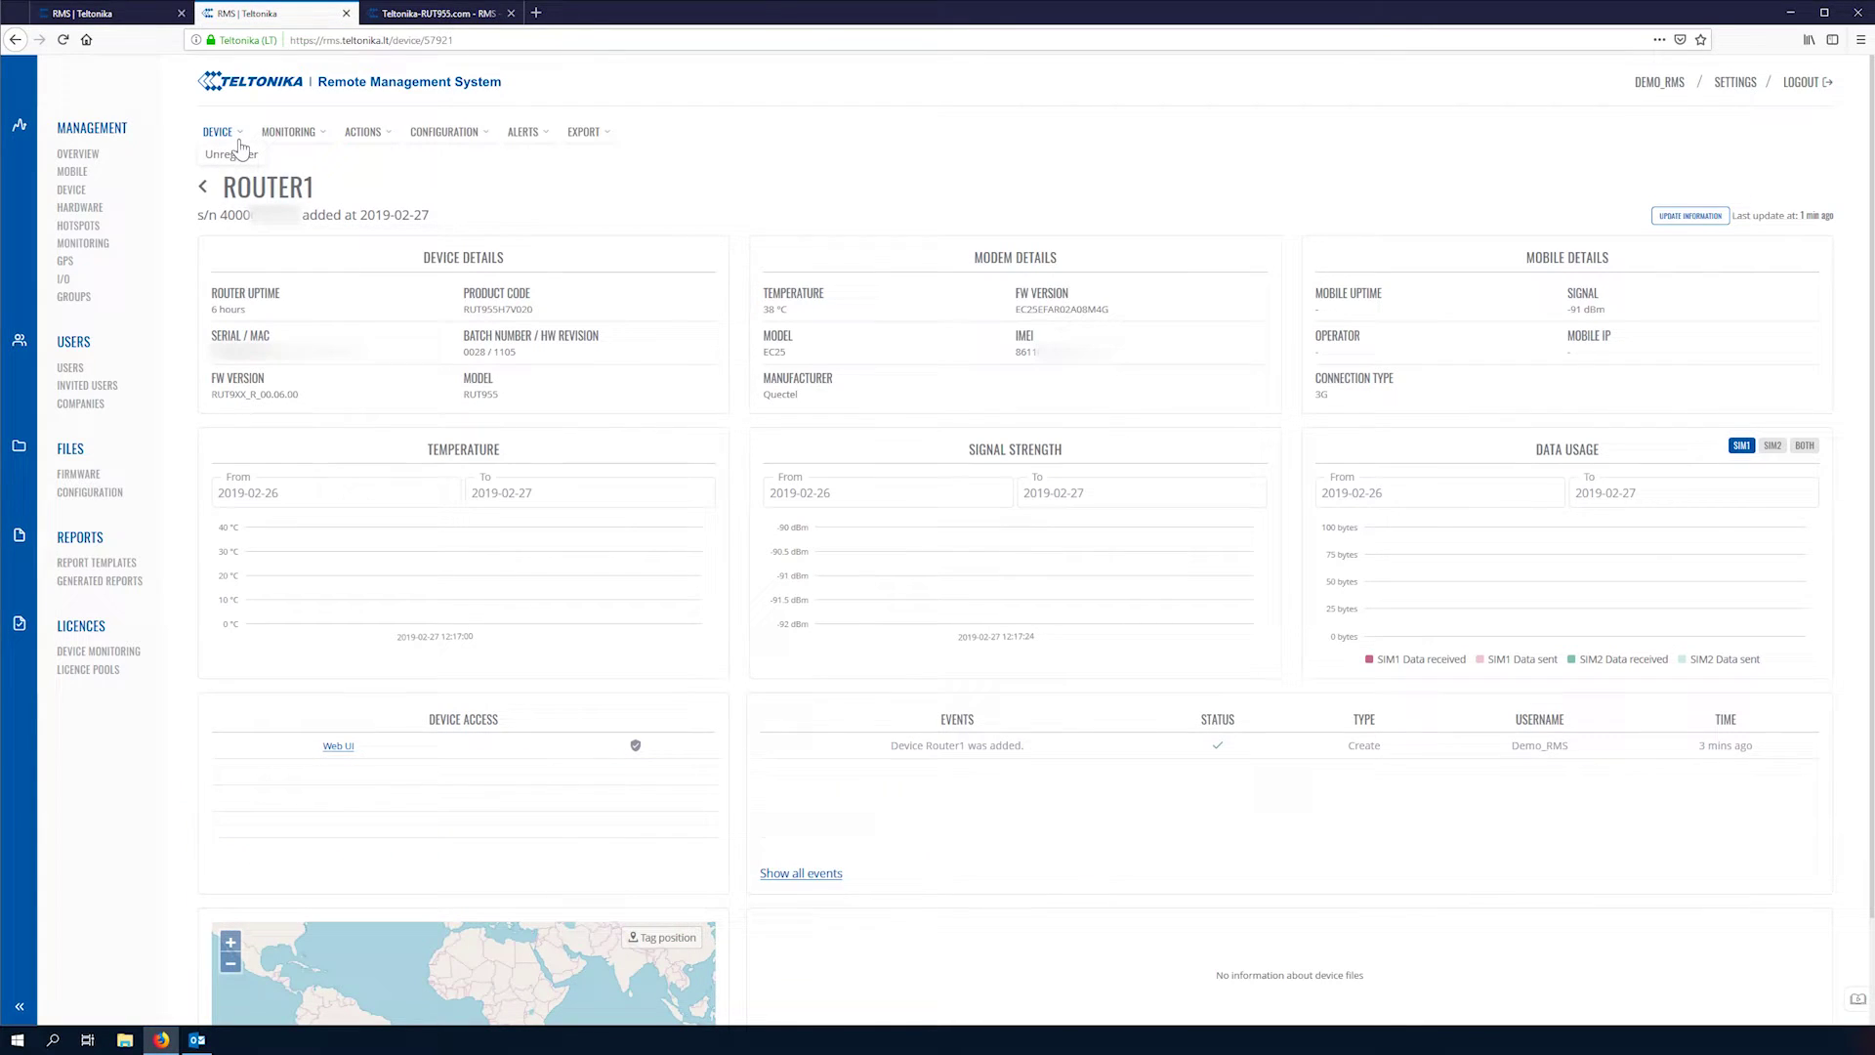
{"action": "left_click", "coordinate": [75, 156]}
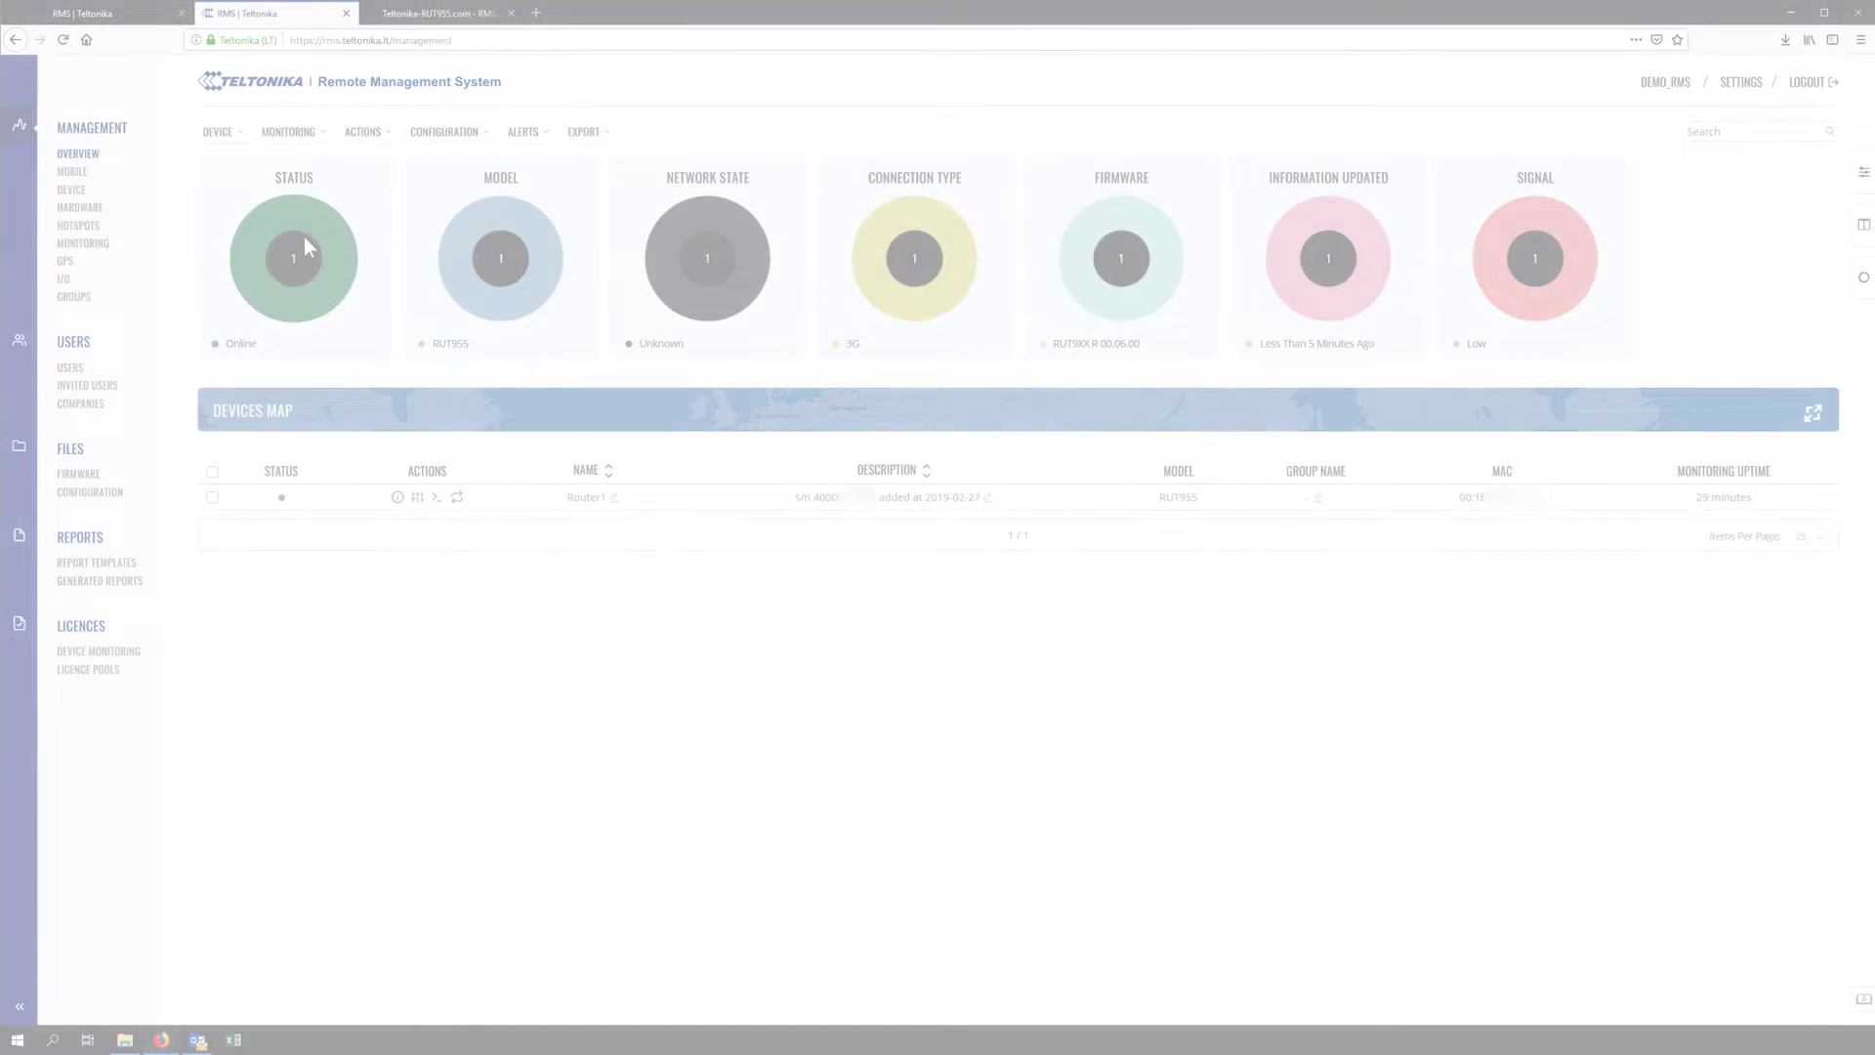
Start adding devices from a CSV file with Demo_RMS as the company
{"action": "left_click", "coordinate": [256, 145]}
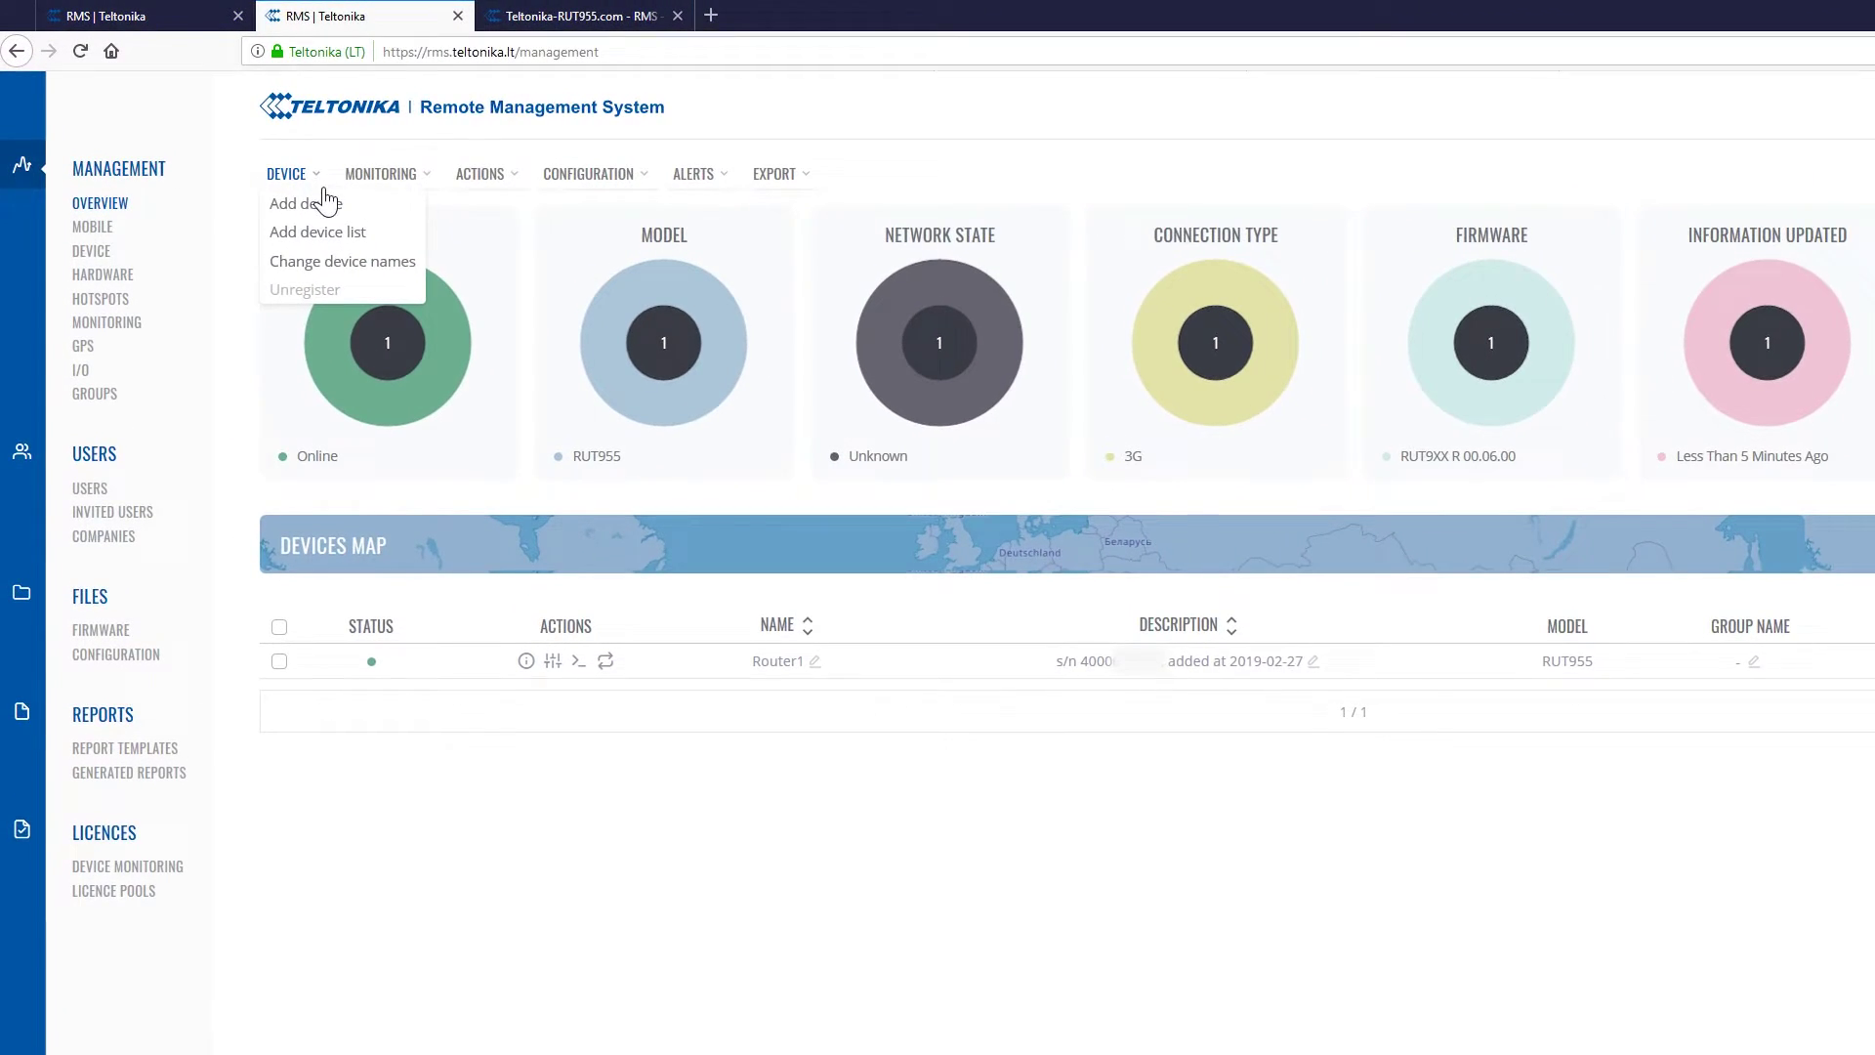
{"action": "left_click", "coordinate": [403, 244]}
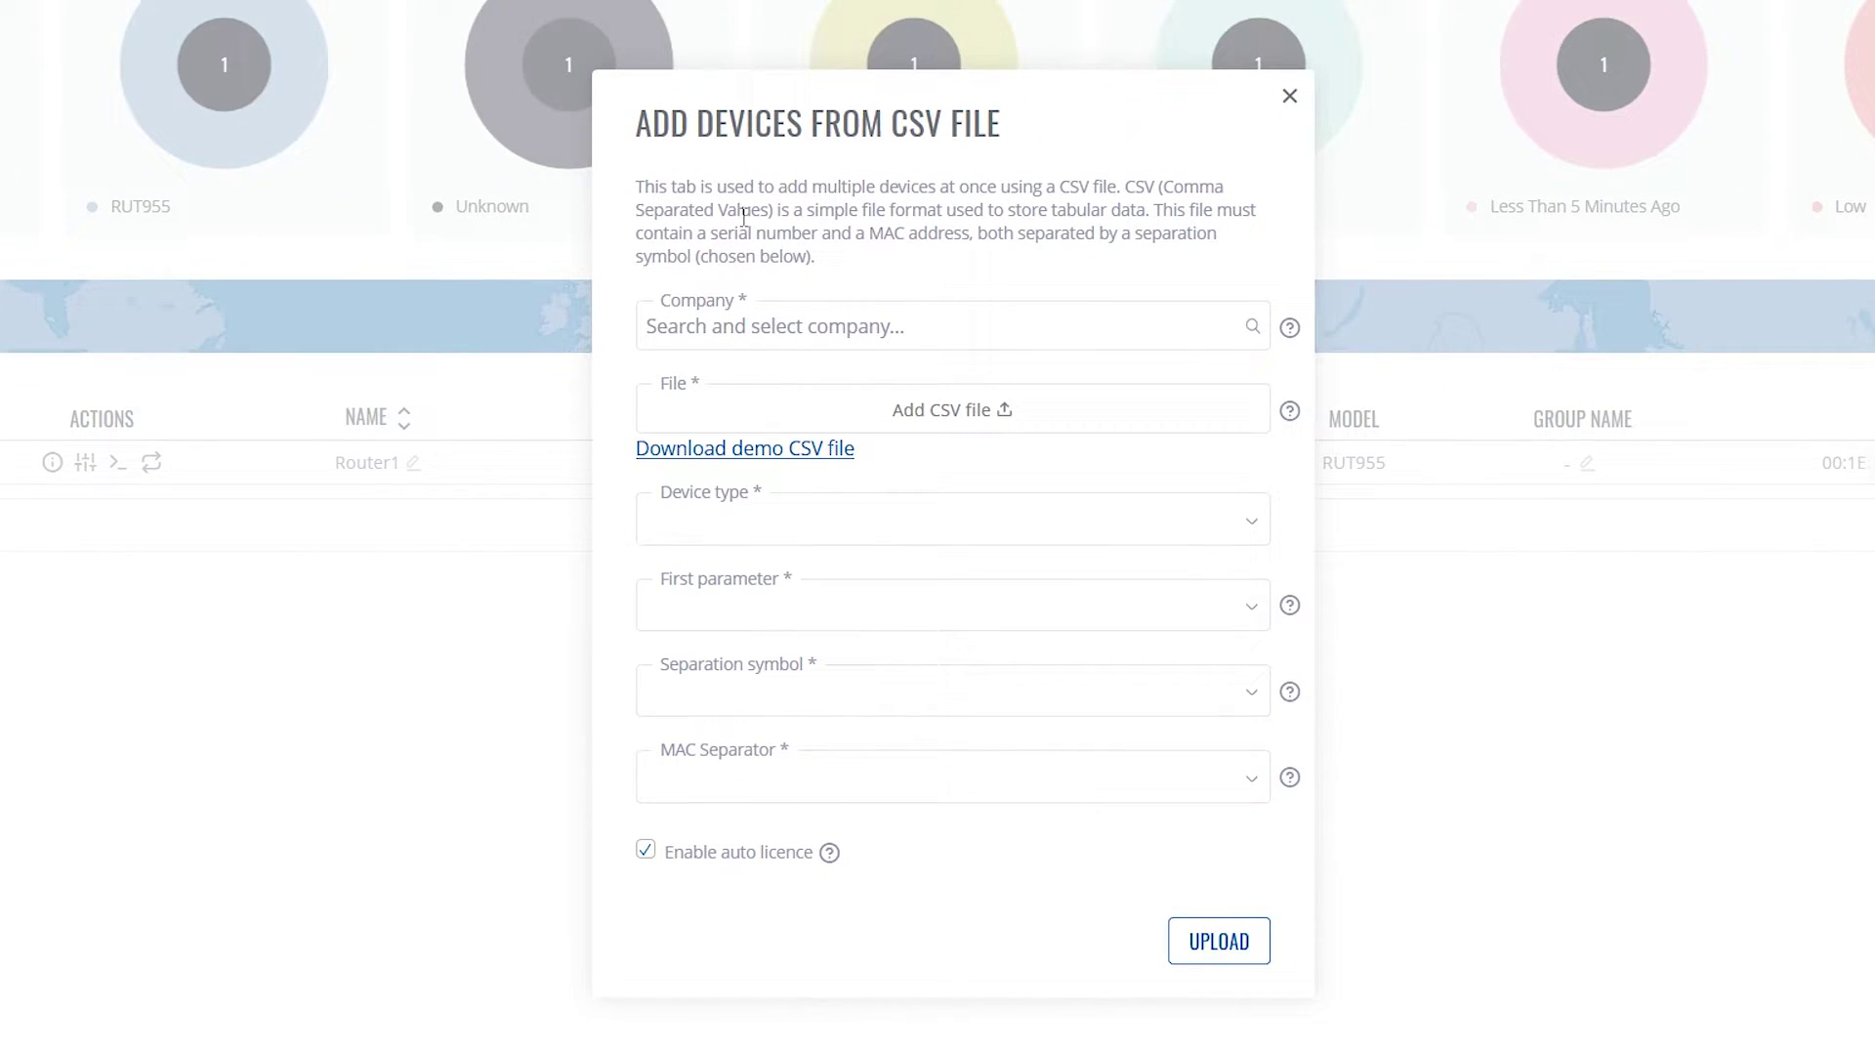
{"action": "mouse_move", "coordinate": [1288, 334]}
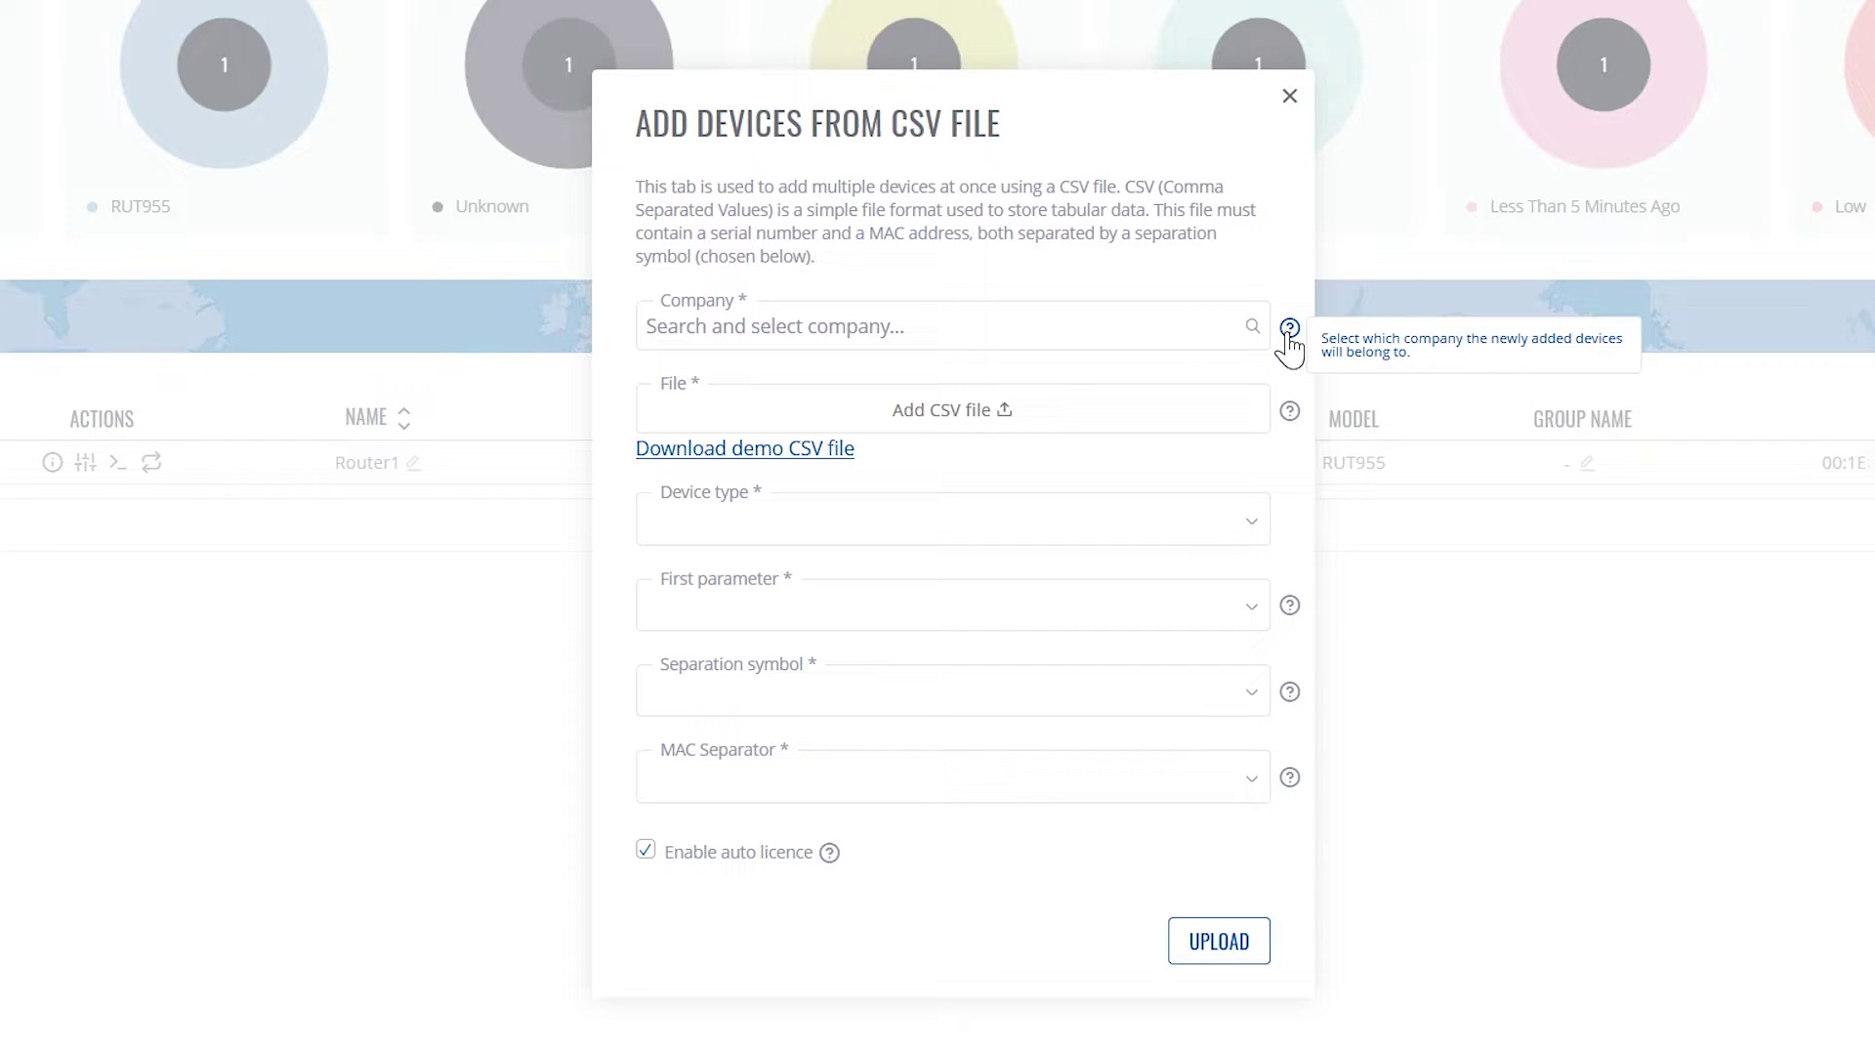
{"action": "left_click", "coordinate": [1009, 342]}
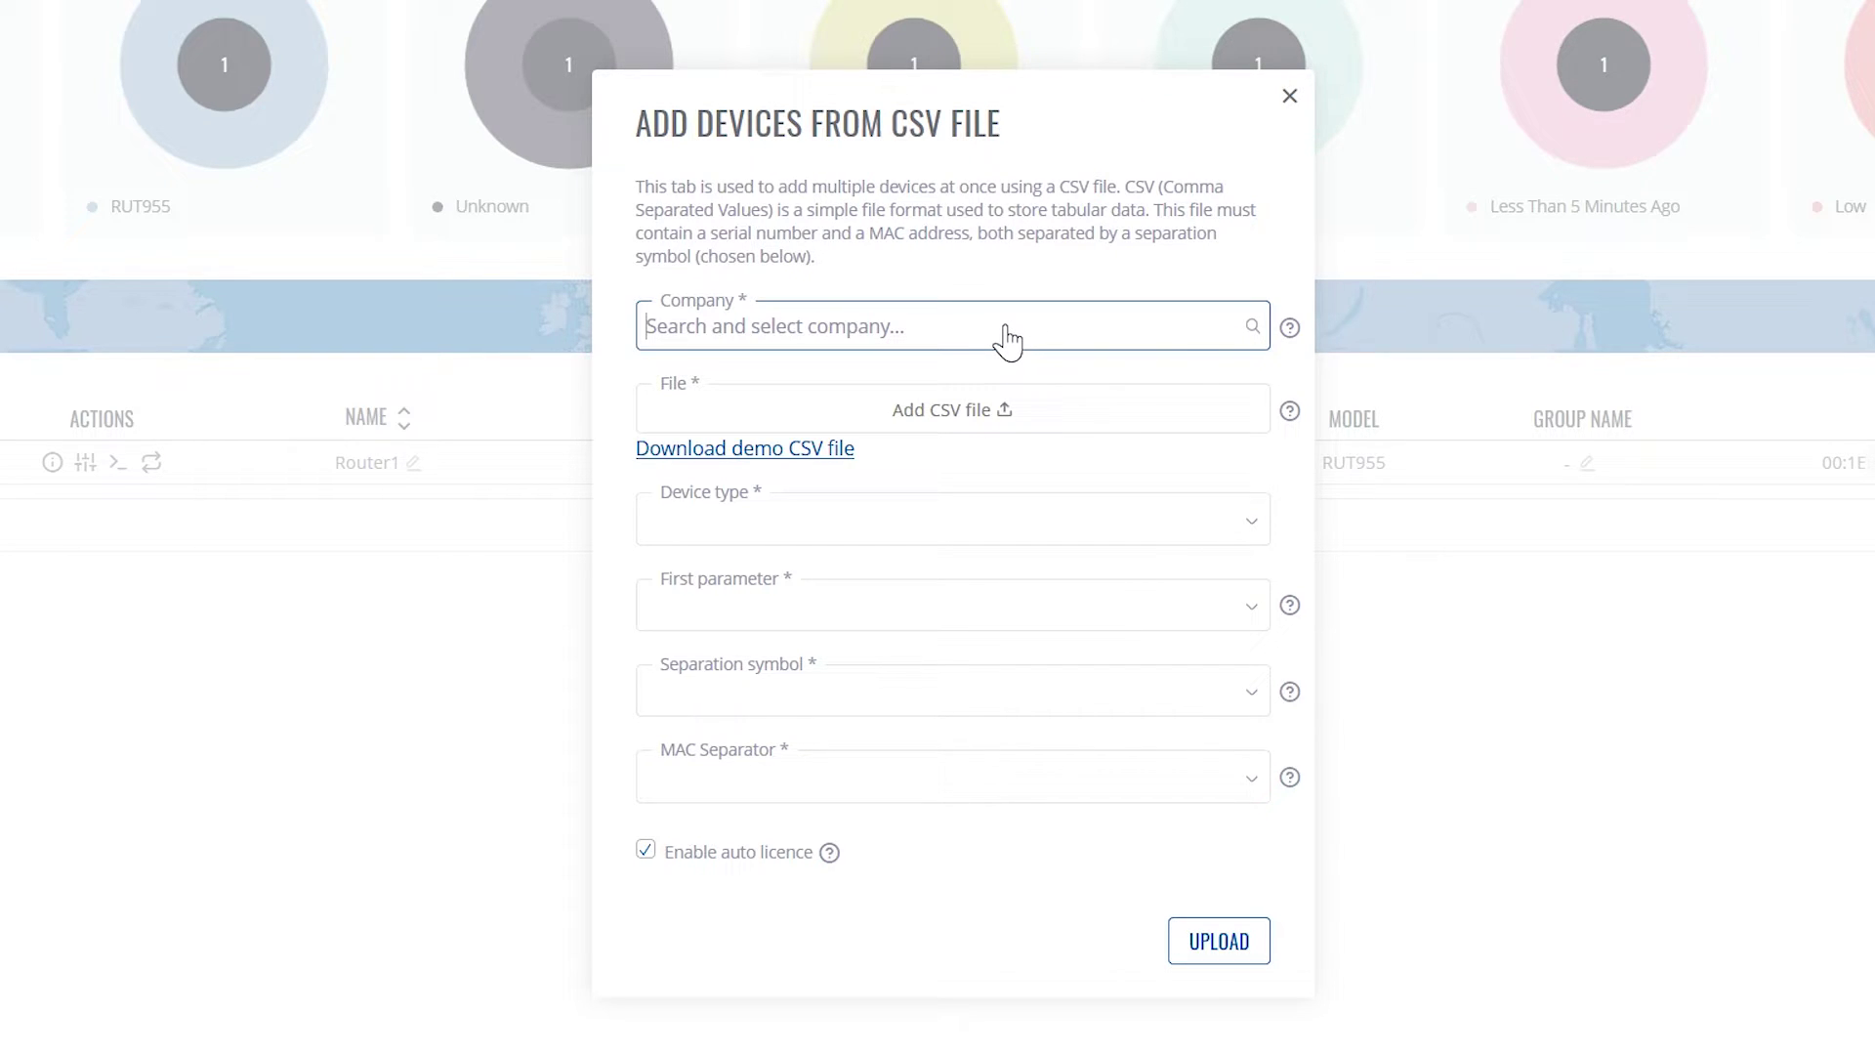
{"action": "left_click", "coordinate": [943, 374]}
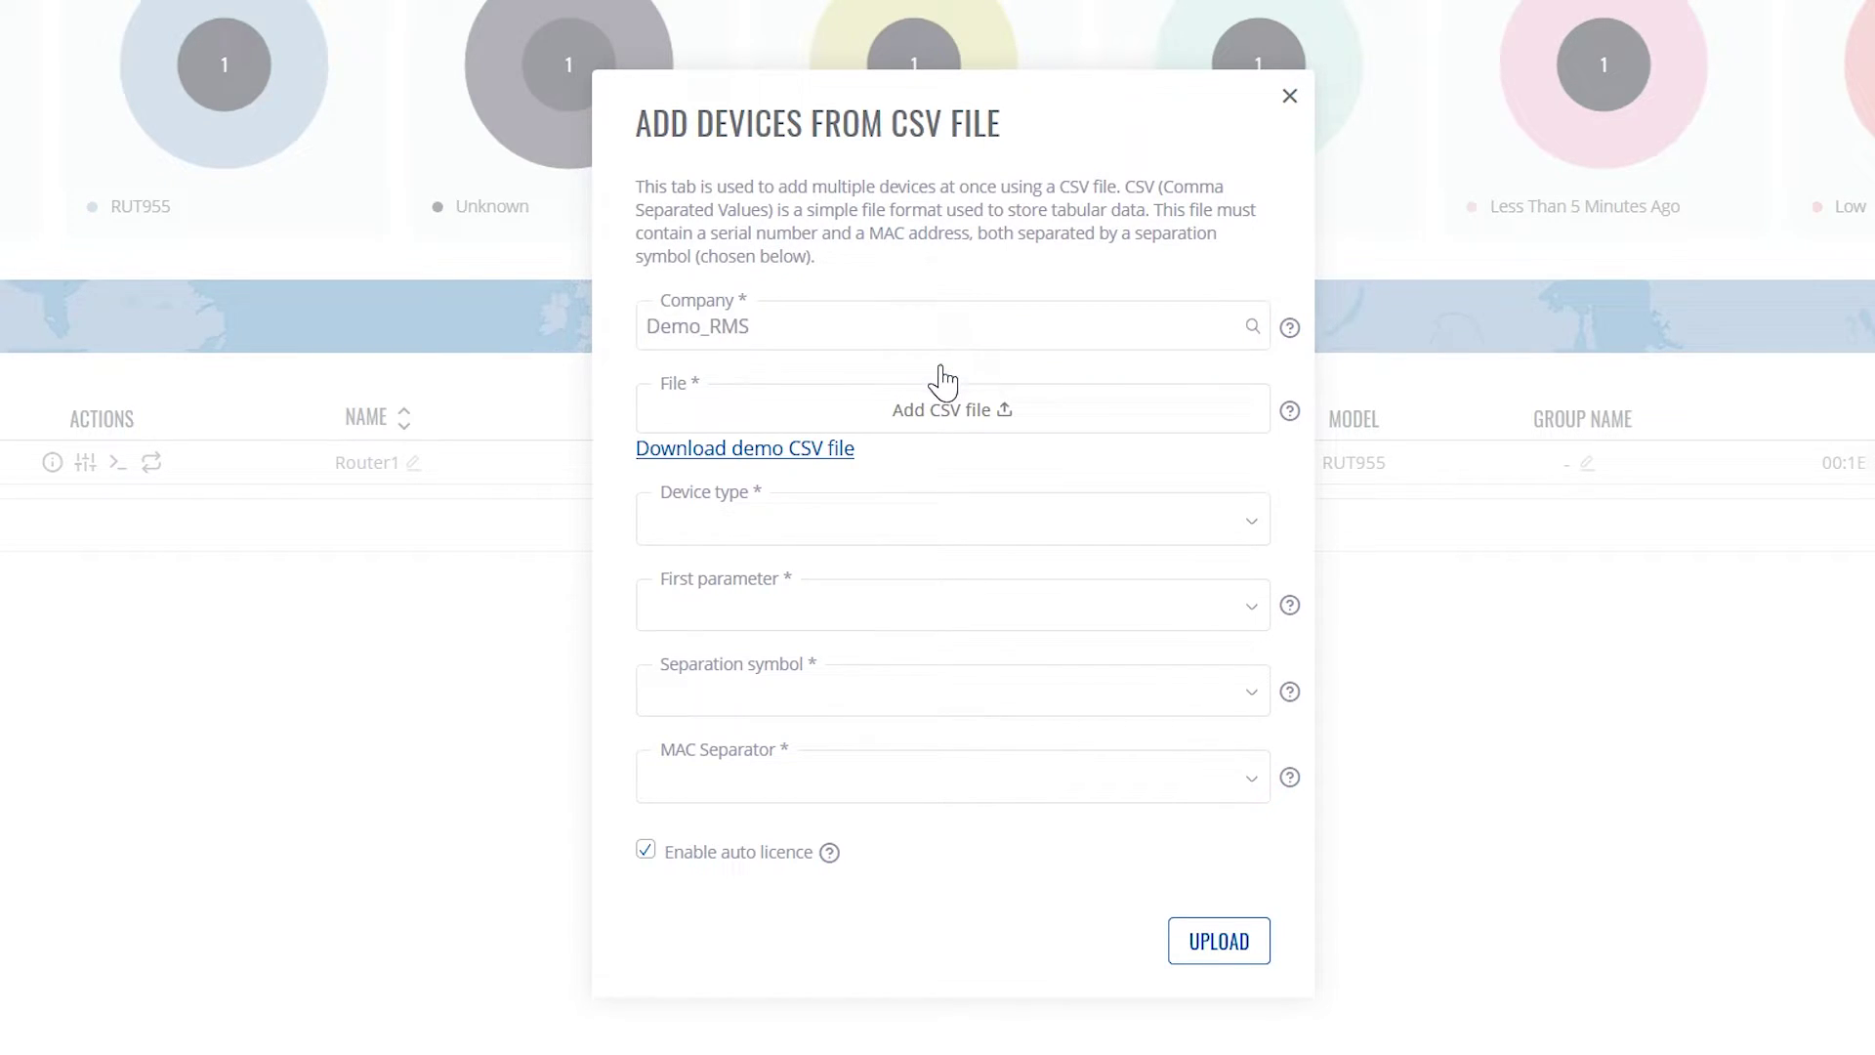
Save the demo file Demo_add_device_list.csv and confirm it in the downloads list
{"action": "mouse_move", "coordinate": [1286, 415]}
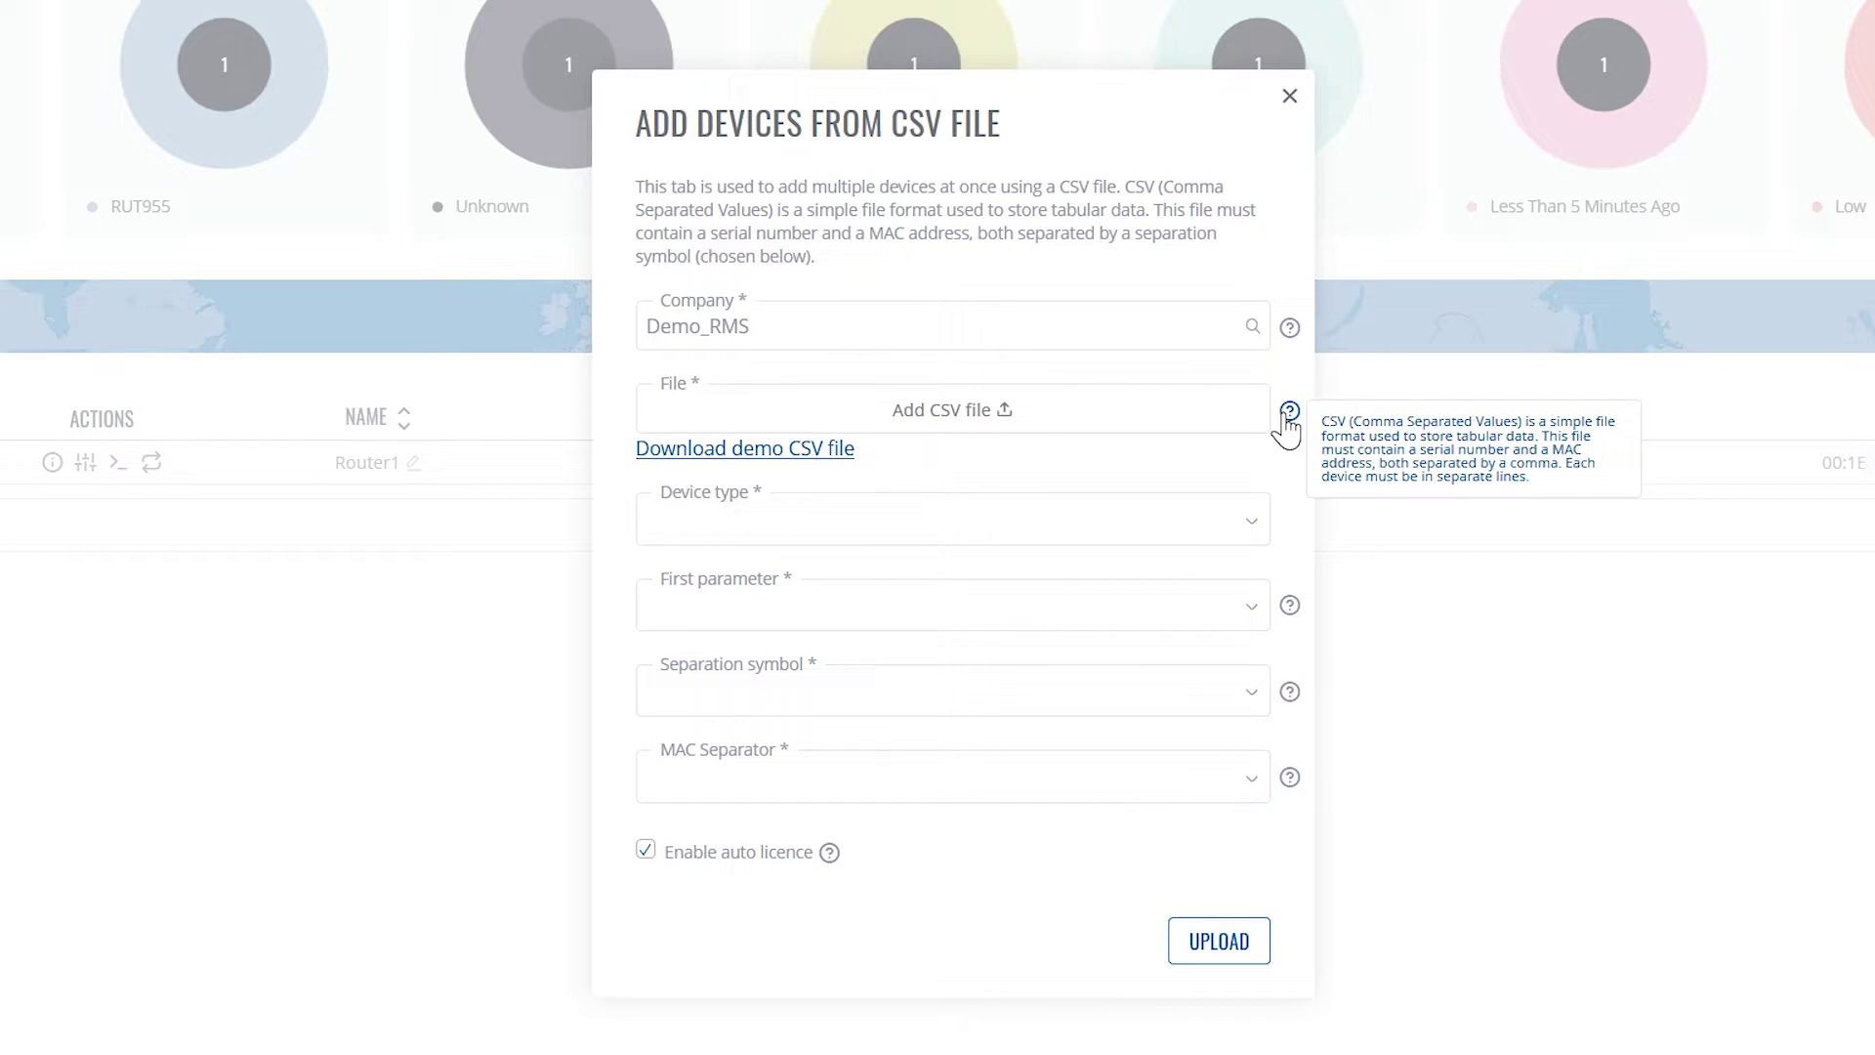
{"action": "left_click", "coordinate": [780, 449]}
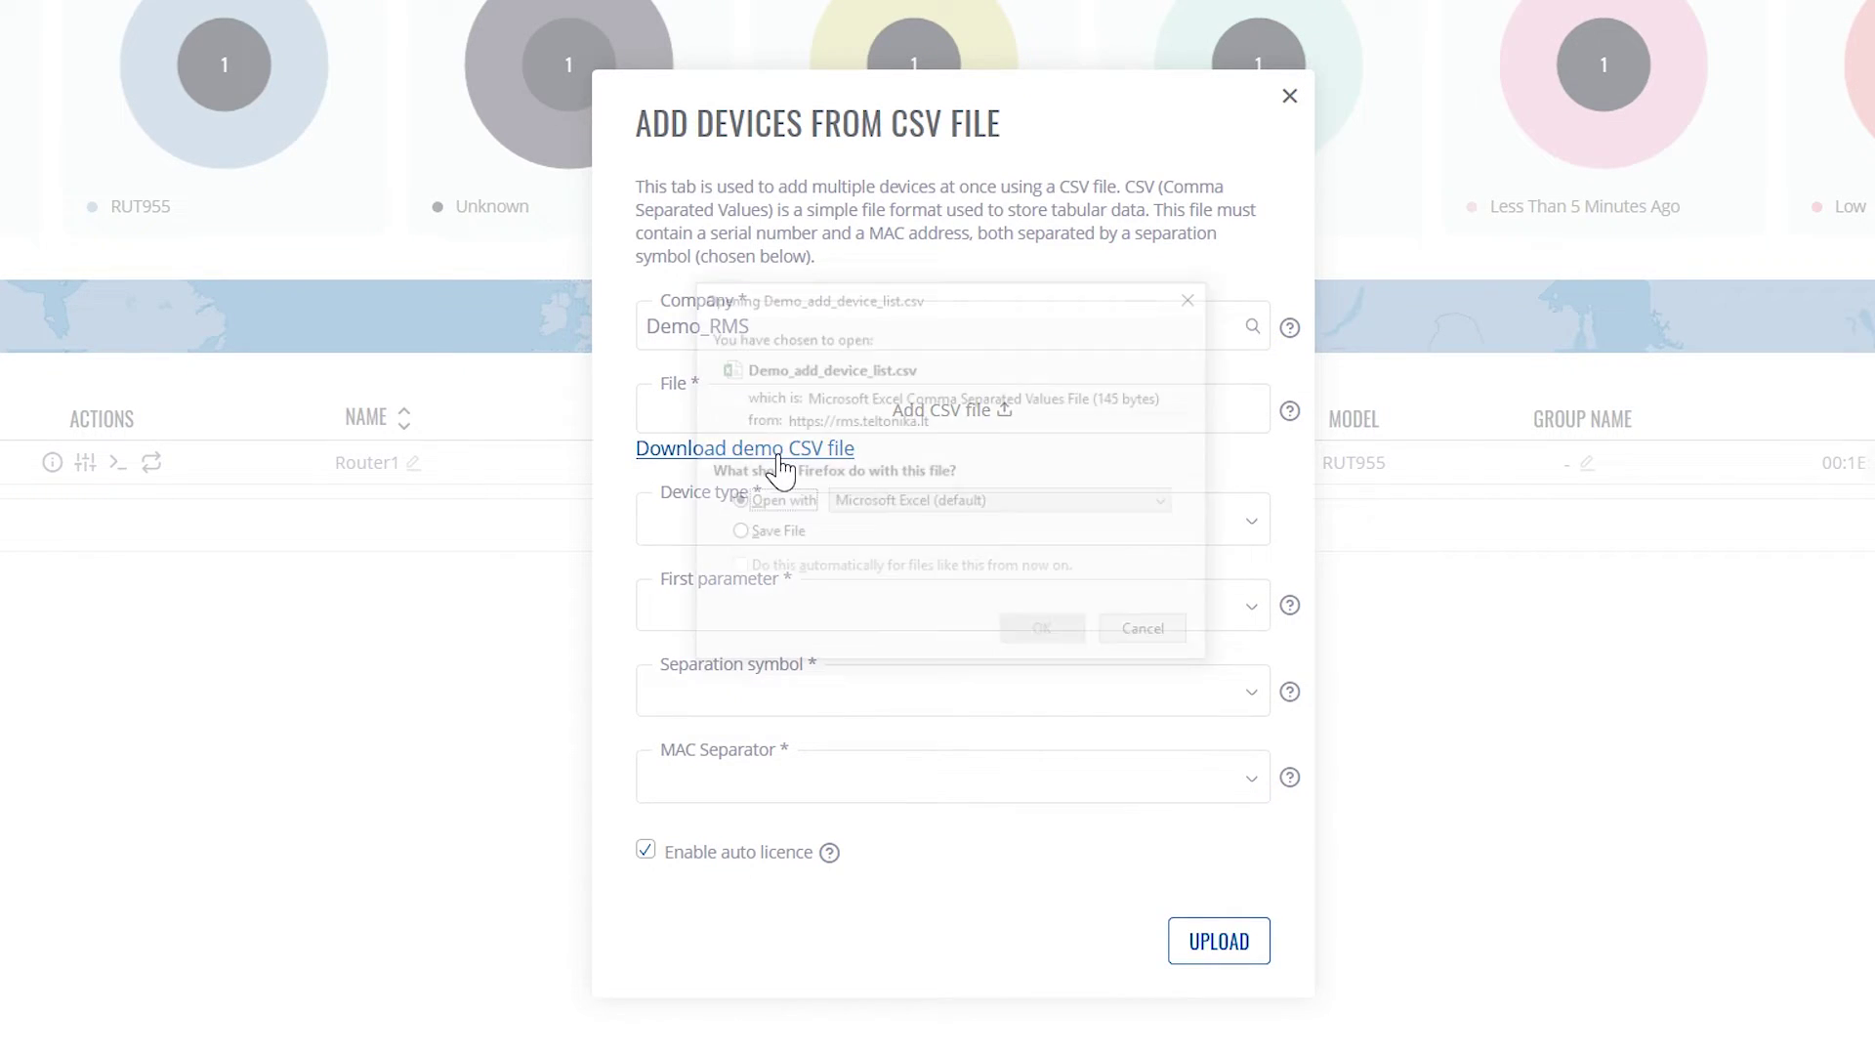
{"action": "left_click", "coordinate": [777, 533]}
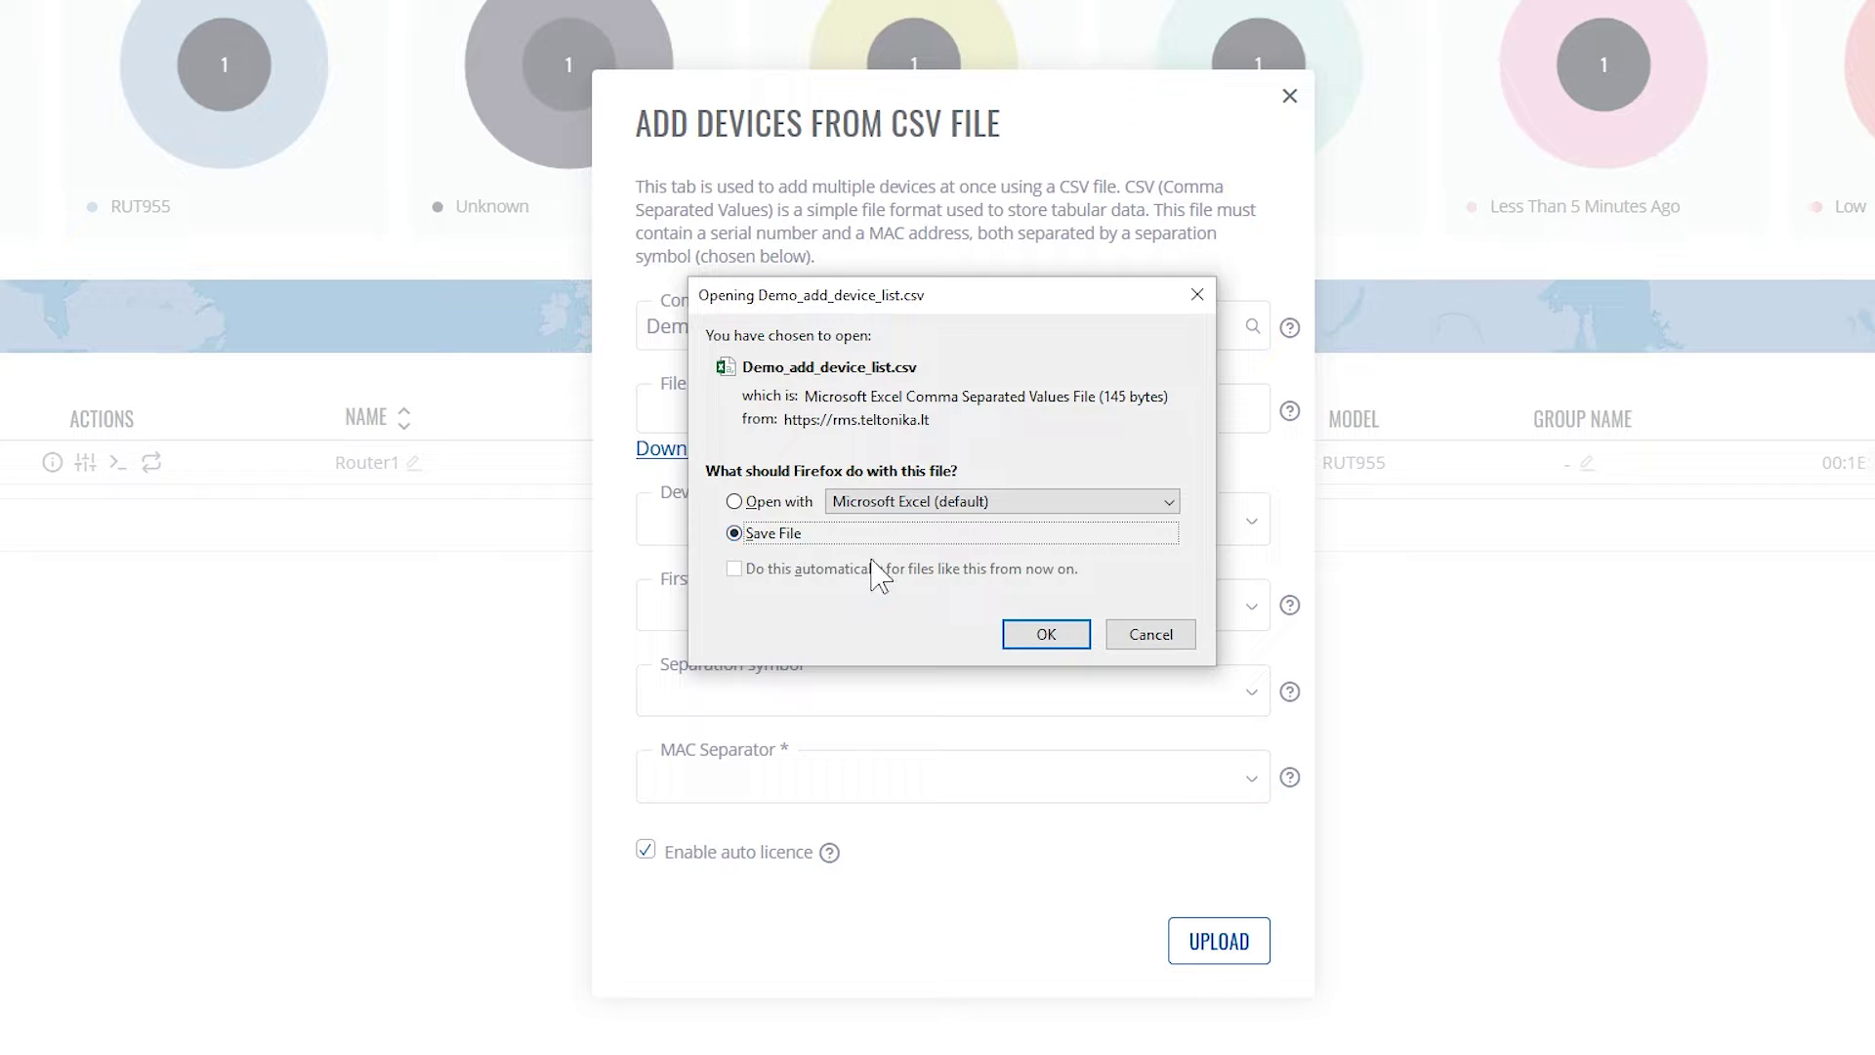
{"action": "left_click", "coordinate": [1046, 635]}
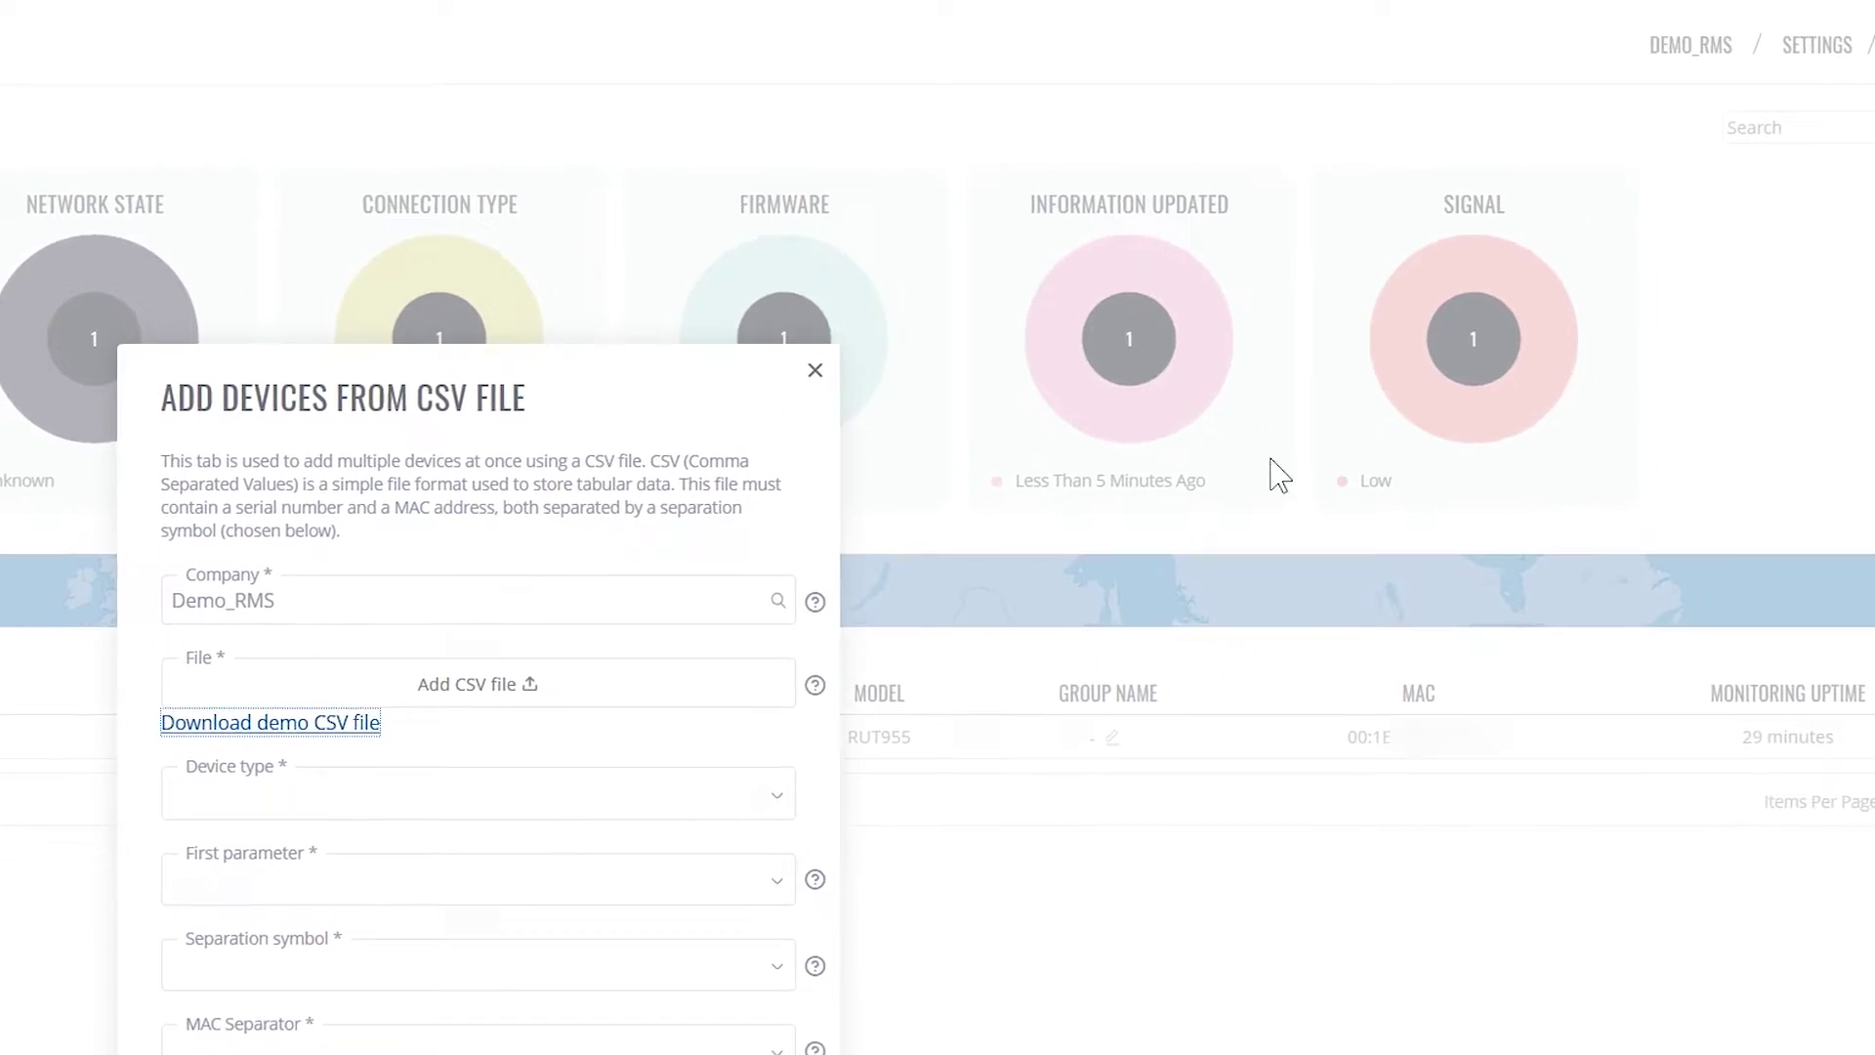
{"action": "left_click", "coordinate": [1743, 61]}
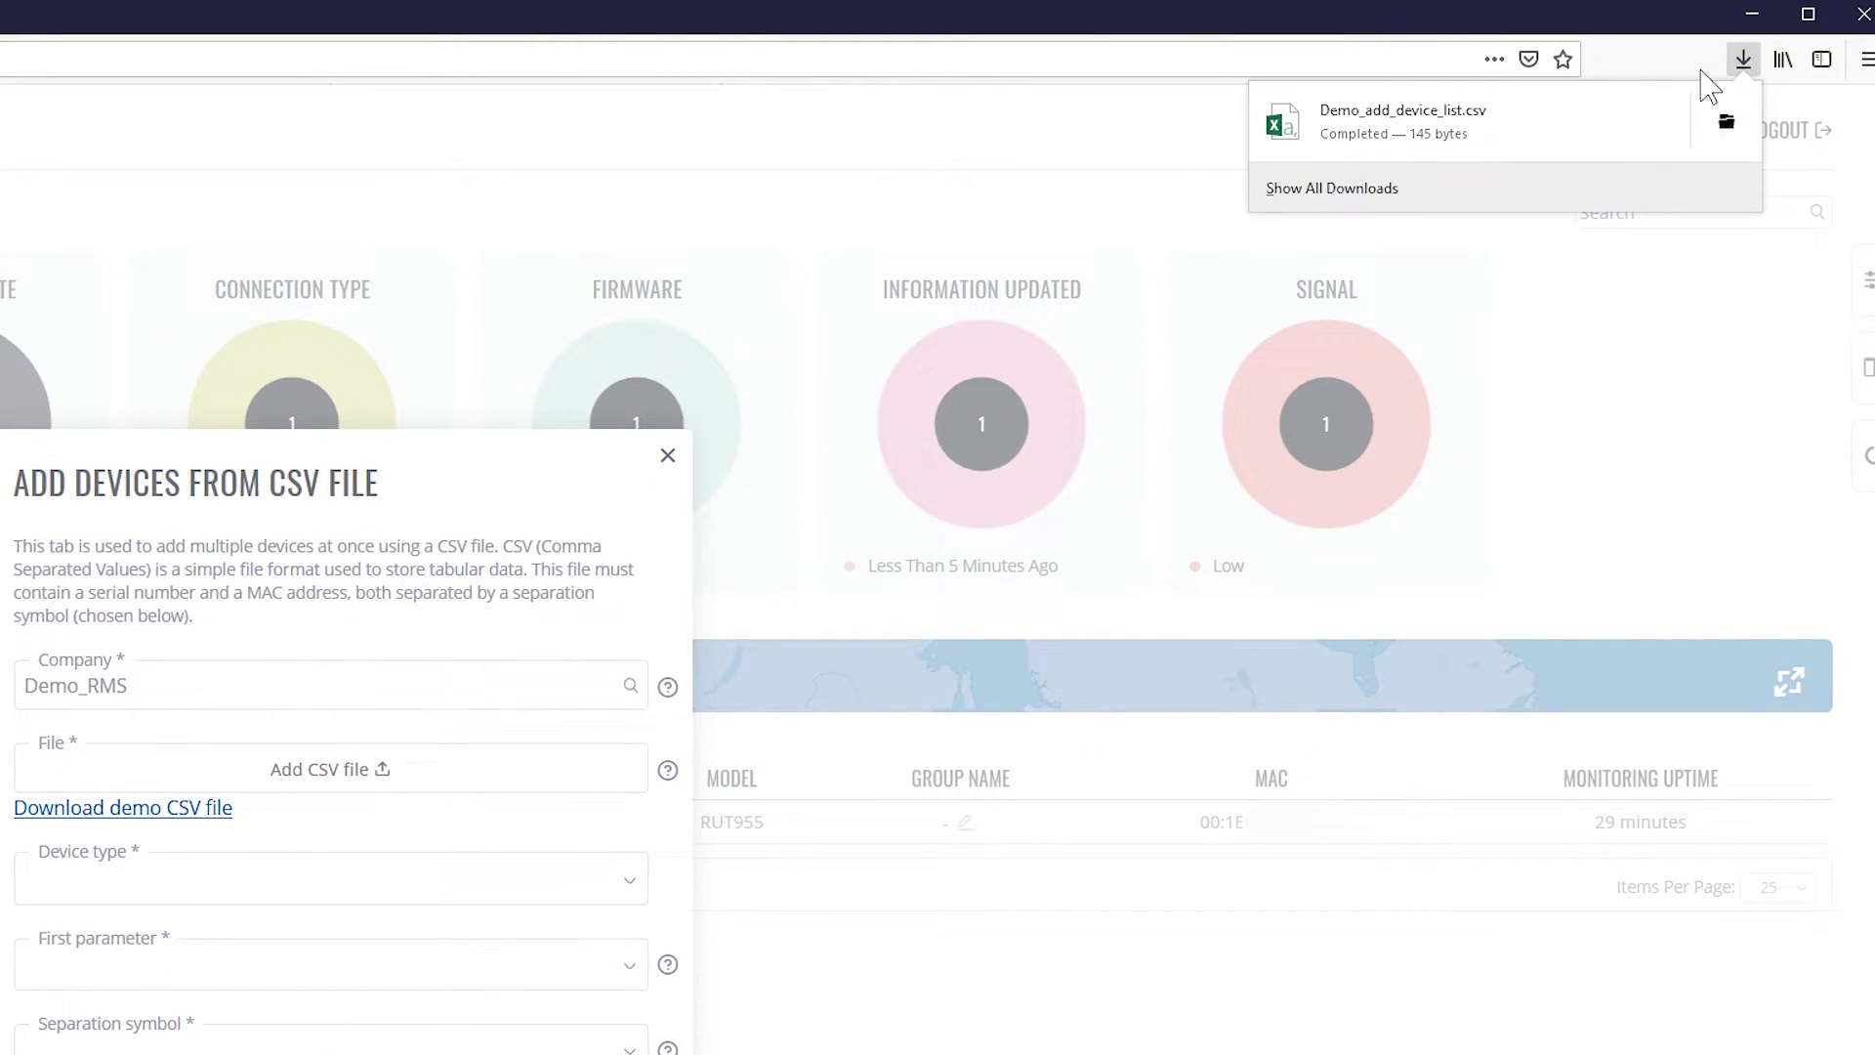
Open the demo CSV in Excel, check its MAC addresses and serials, then close without saving
{"action": "left_click", "coordinate": [1526, 147]}
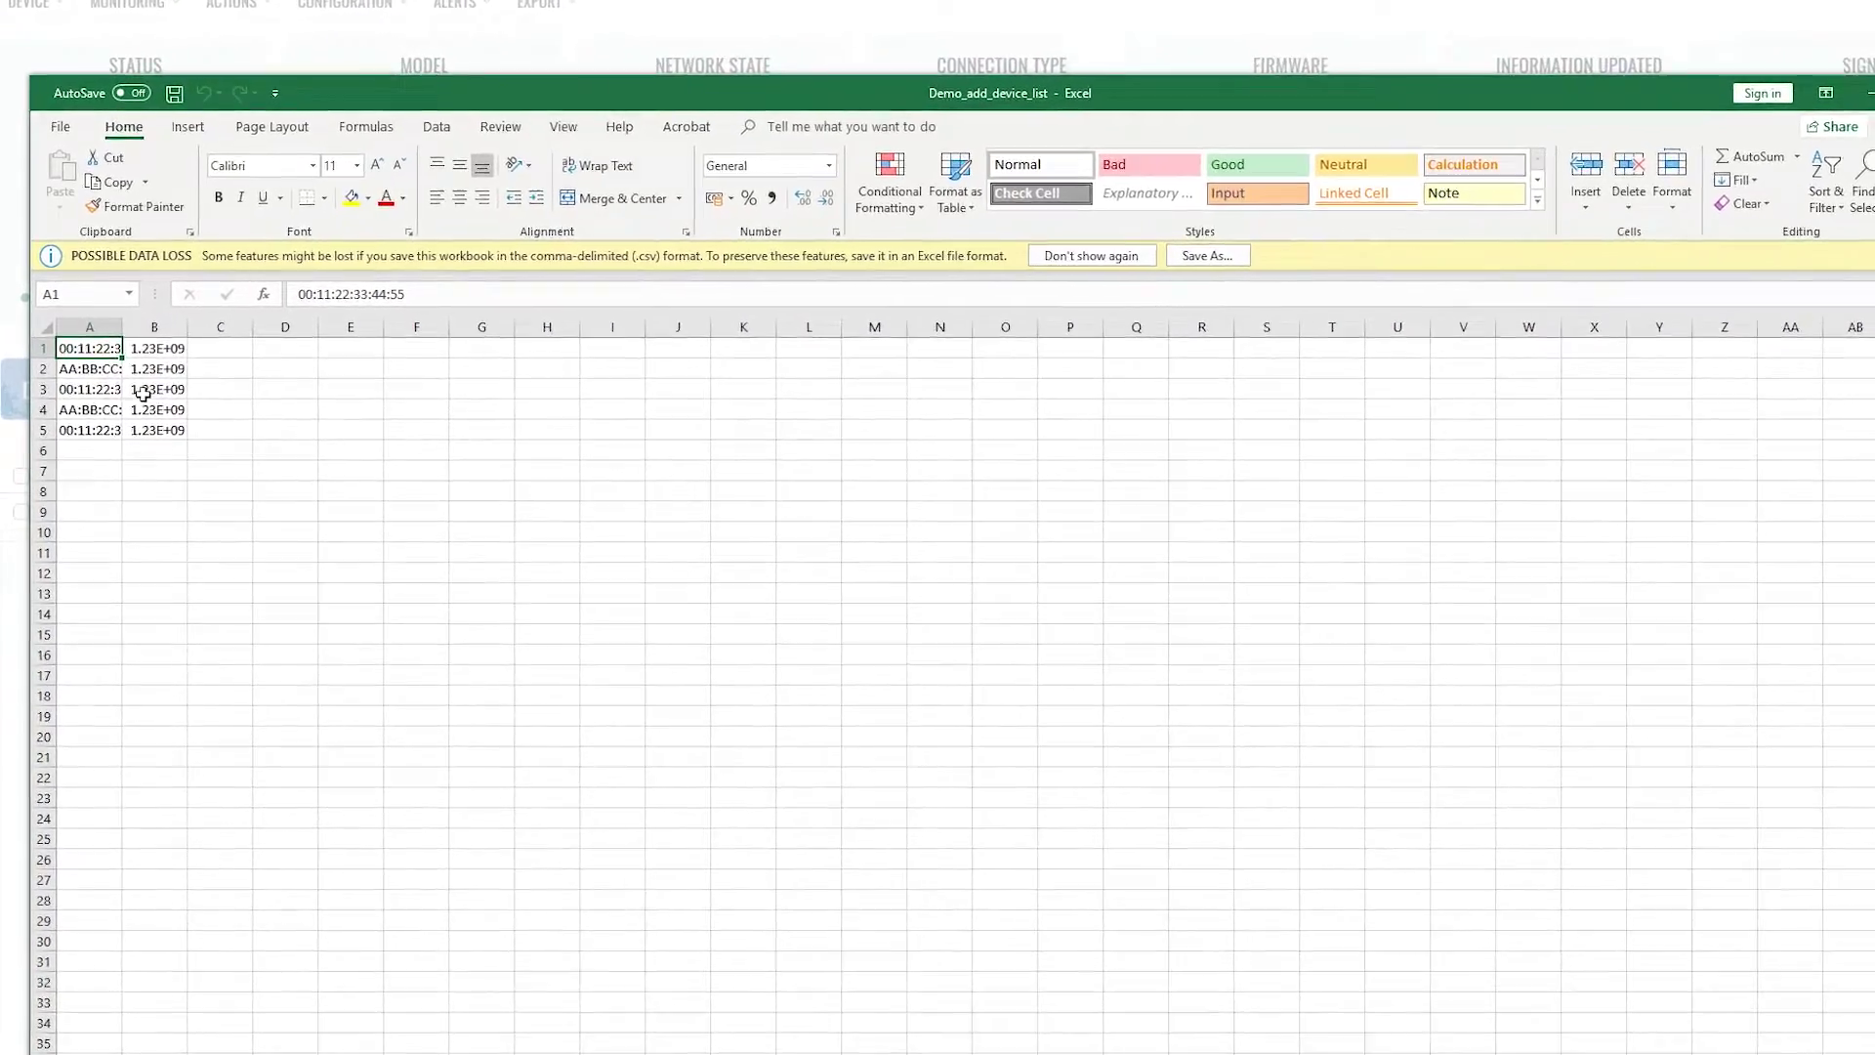
{"action": "left_click_drag", "start_coordinate": [145, 343], "coordinate": [456, 333]}
{"action": "key", "text": "Return"}
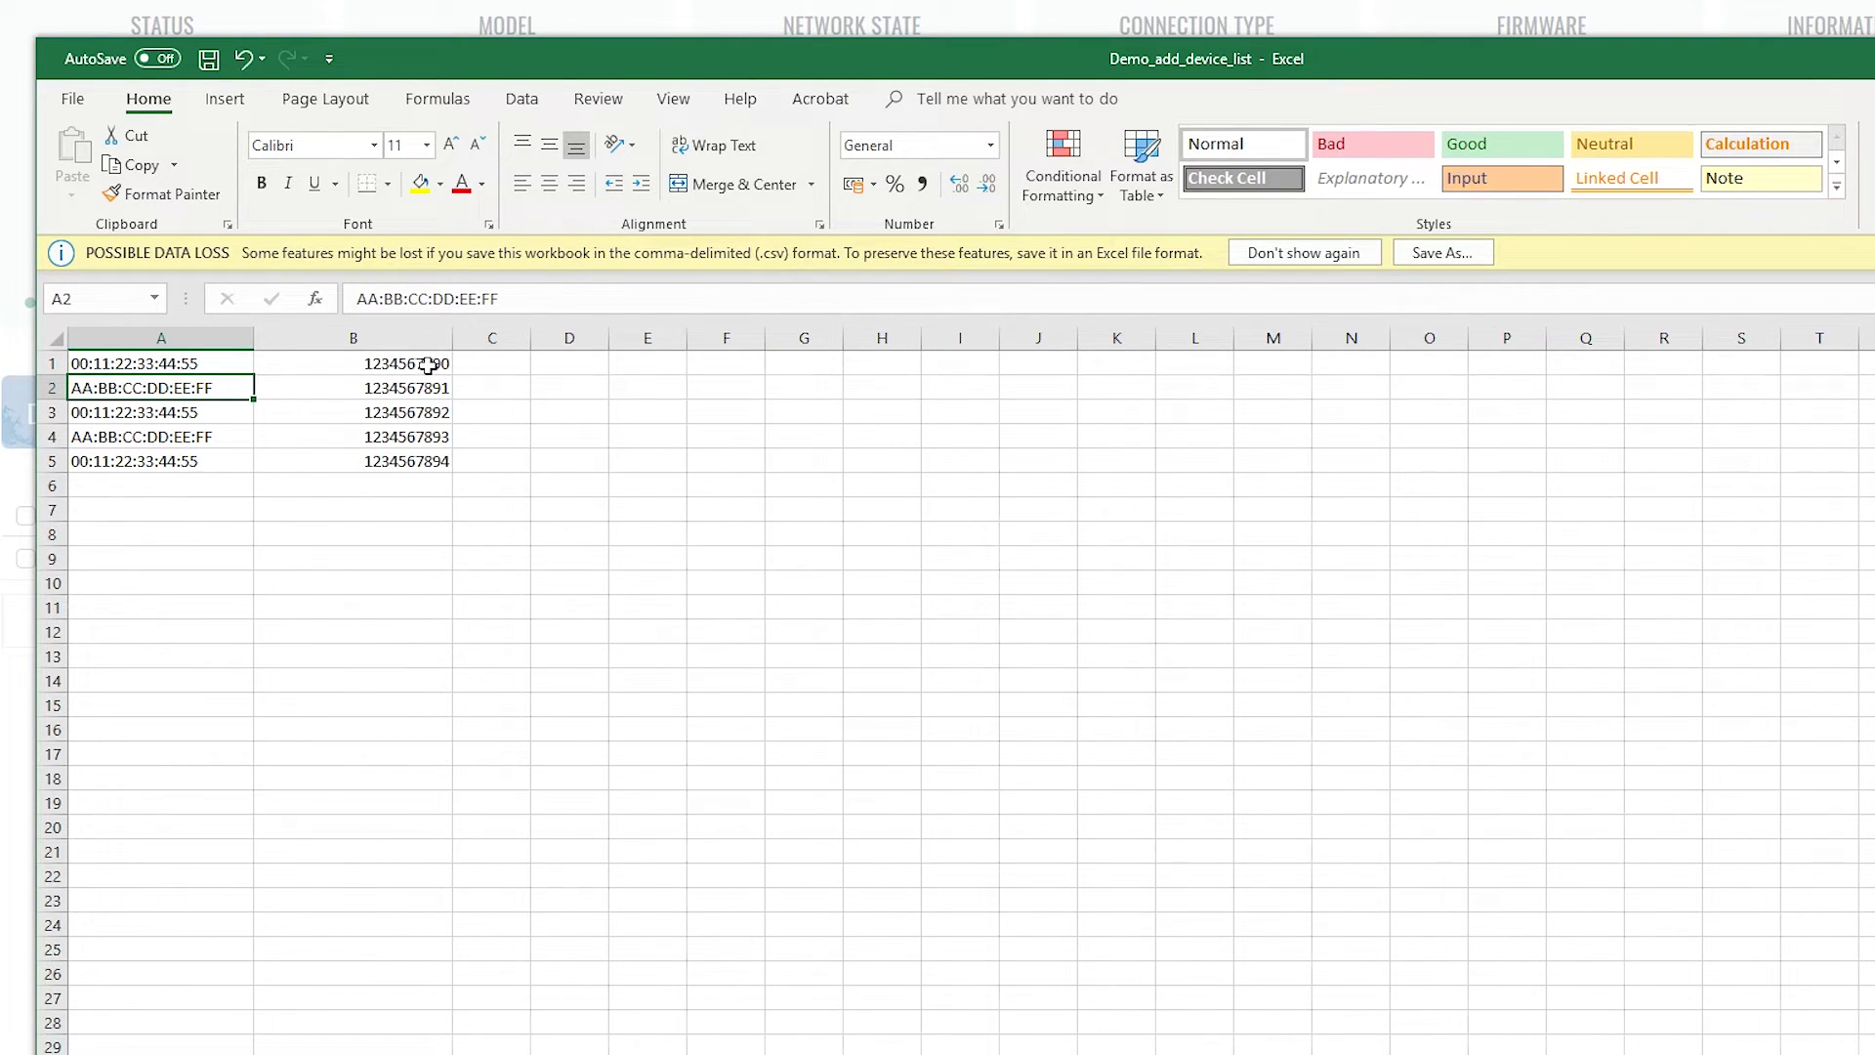
{"action": "left_click", "coordinate": [428, 366]}
{"action": "left_click", "coordinate": [422, 389]}
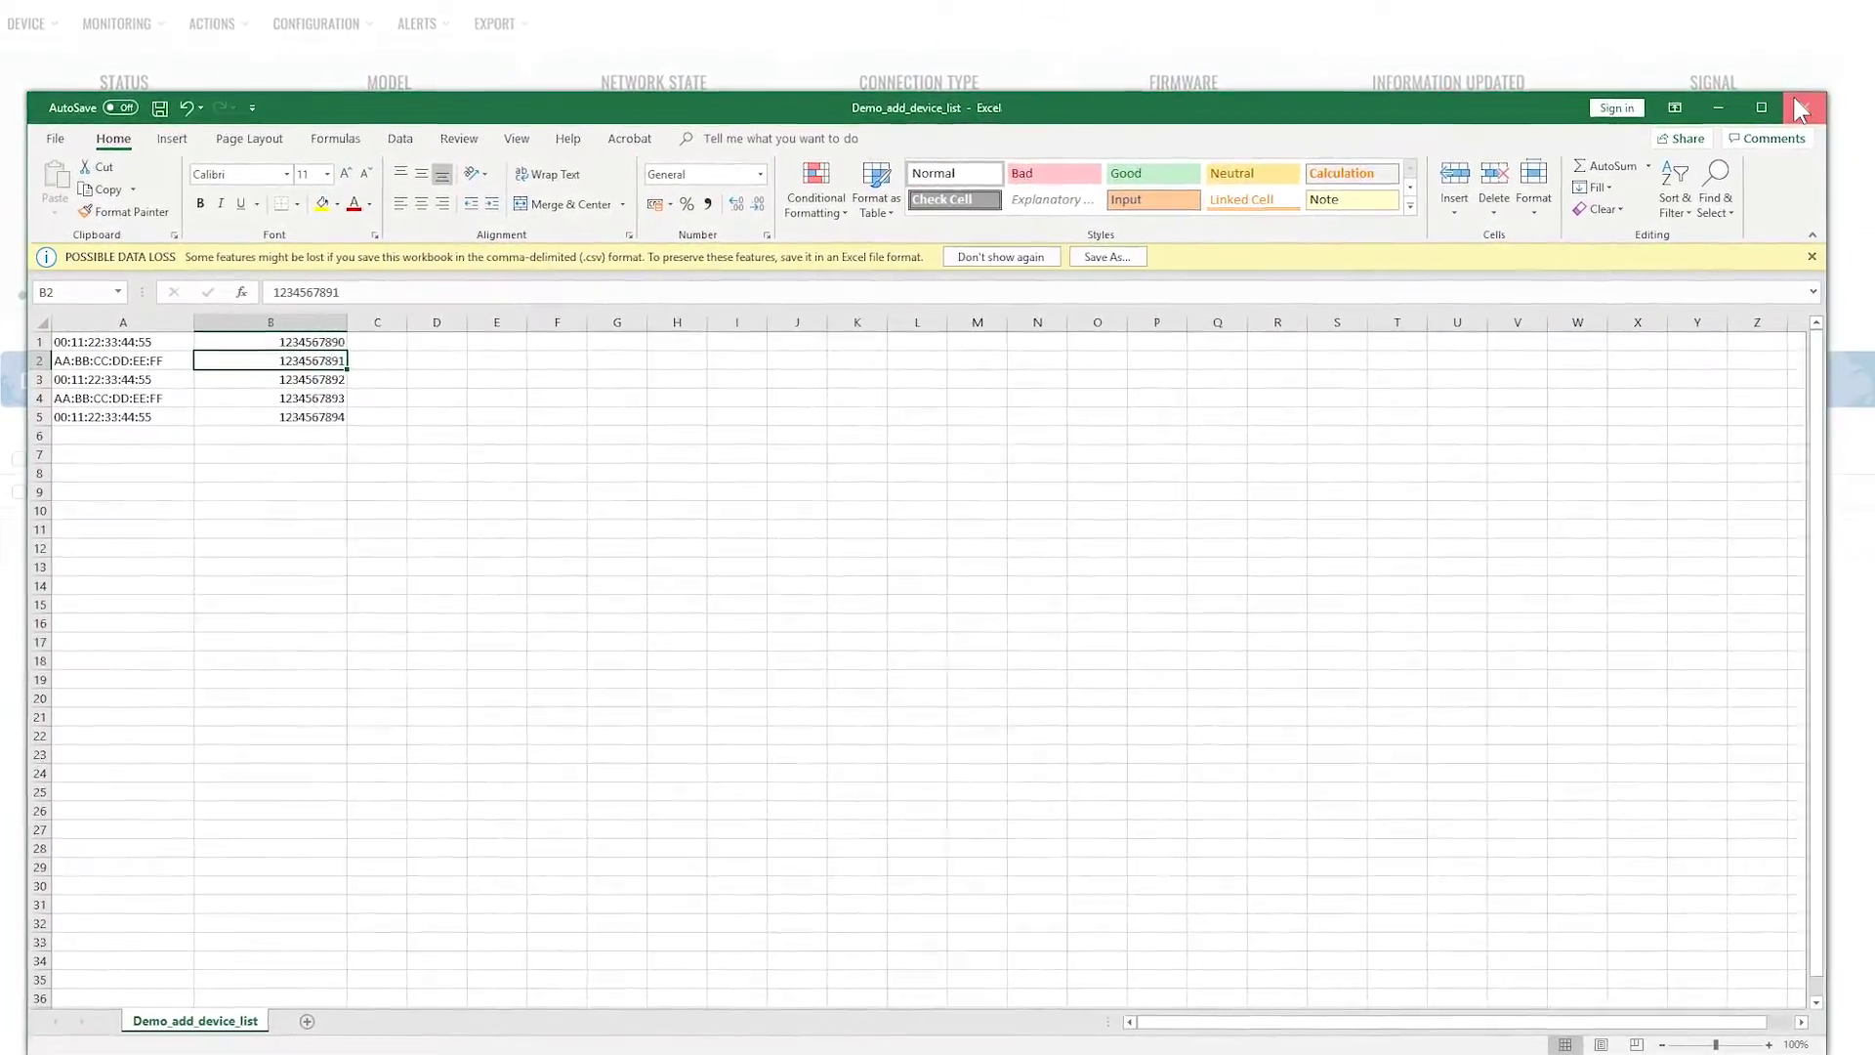
{"action": "left_click", "coordinate": [1802, 111]}
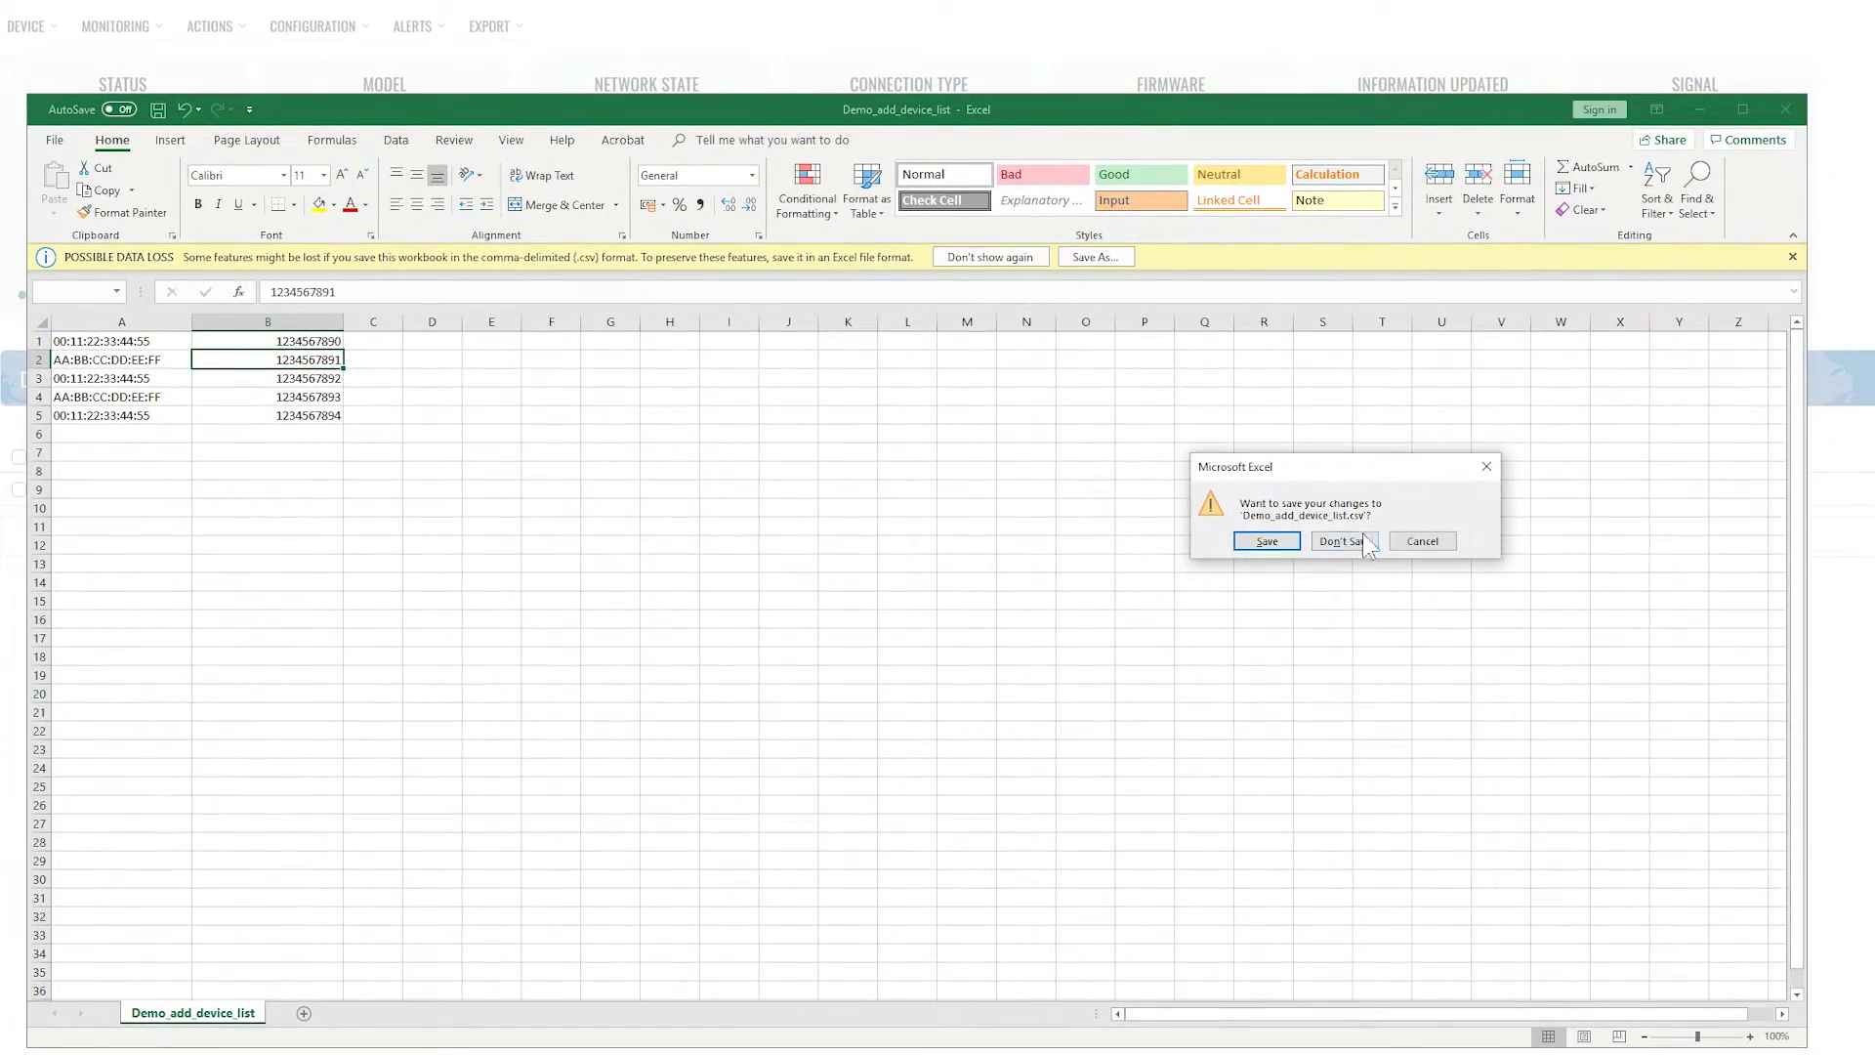
{"action": "left_click", "coordinate": [1357, 542]}
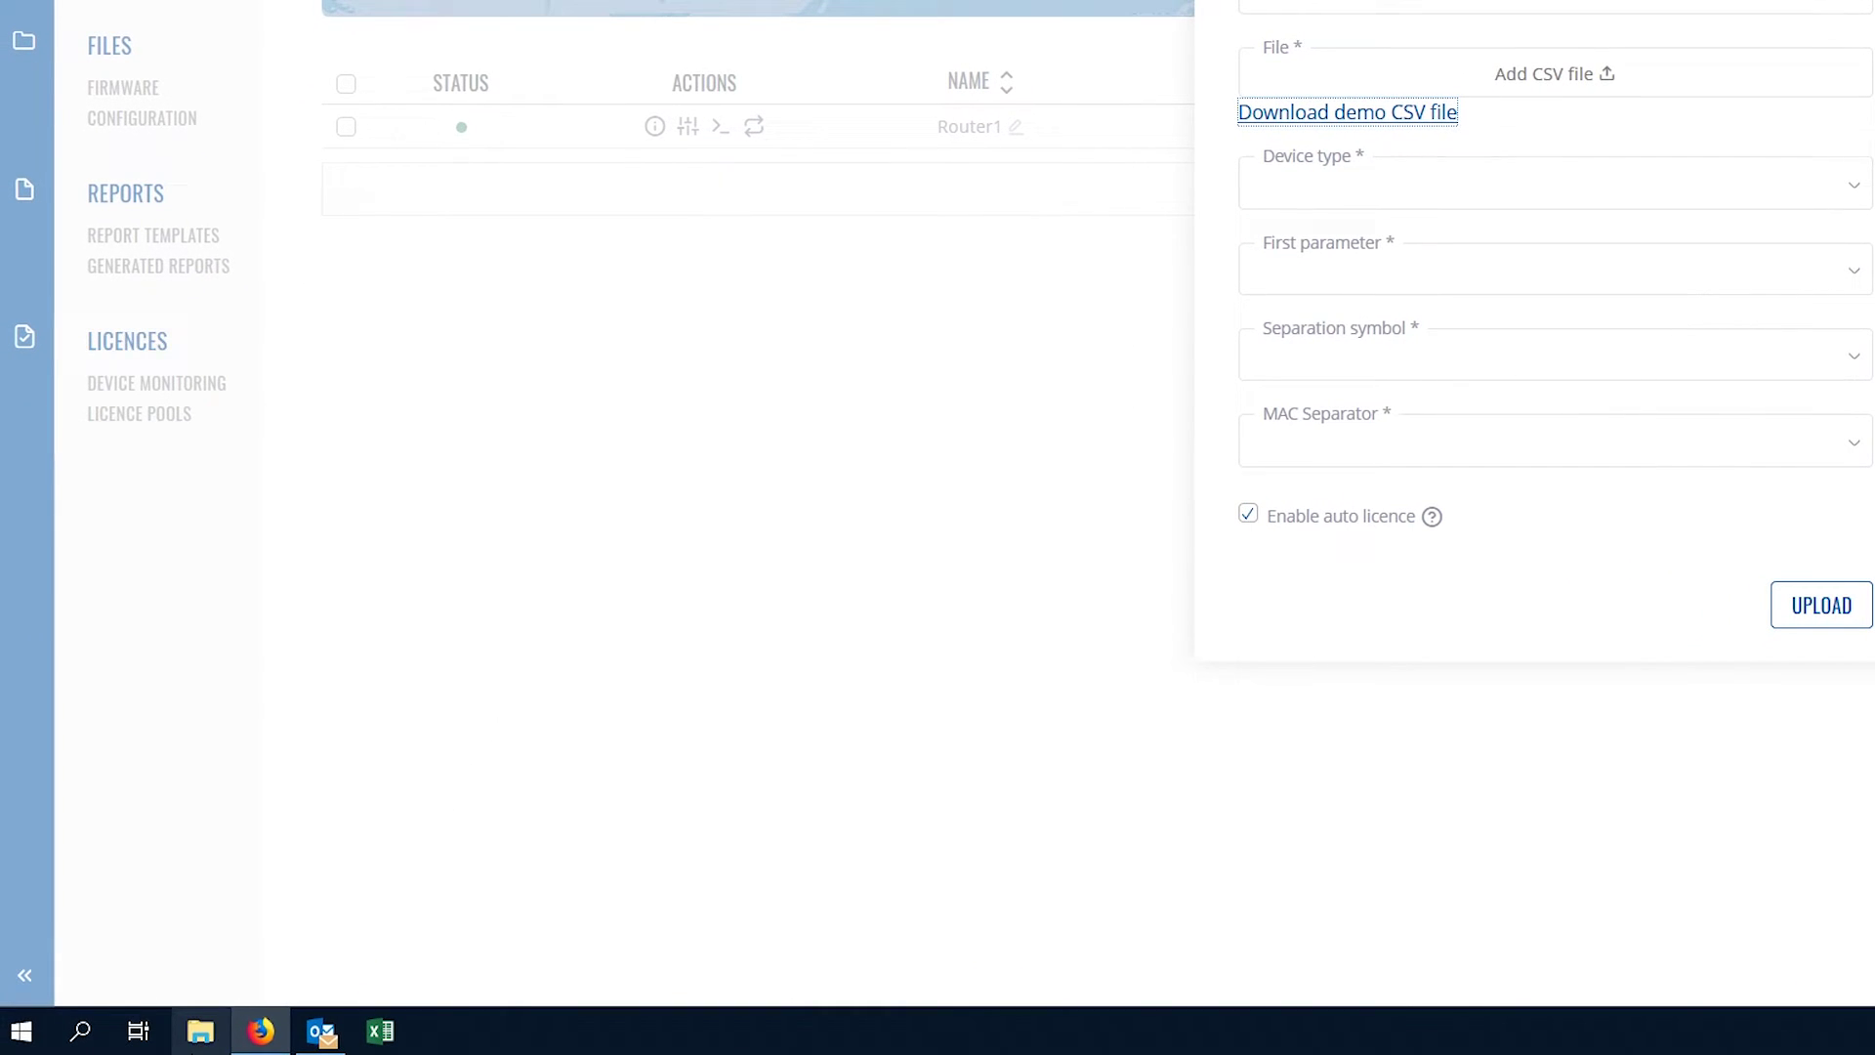
Open New_Demo_add_device_list from the Downloads folder in Excel
{"action": "left_click", "coordinate": [202, 1035]}
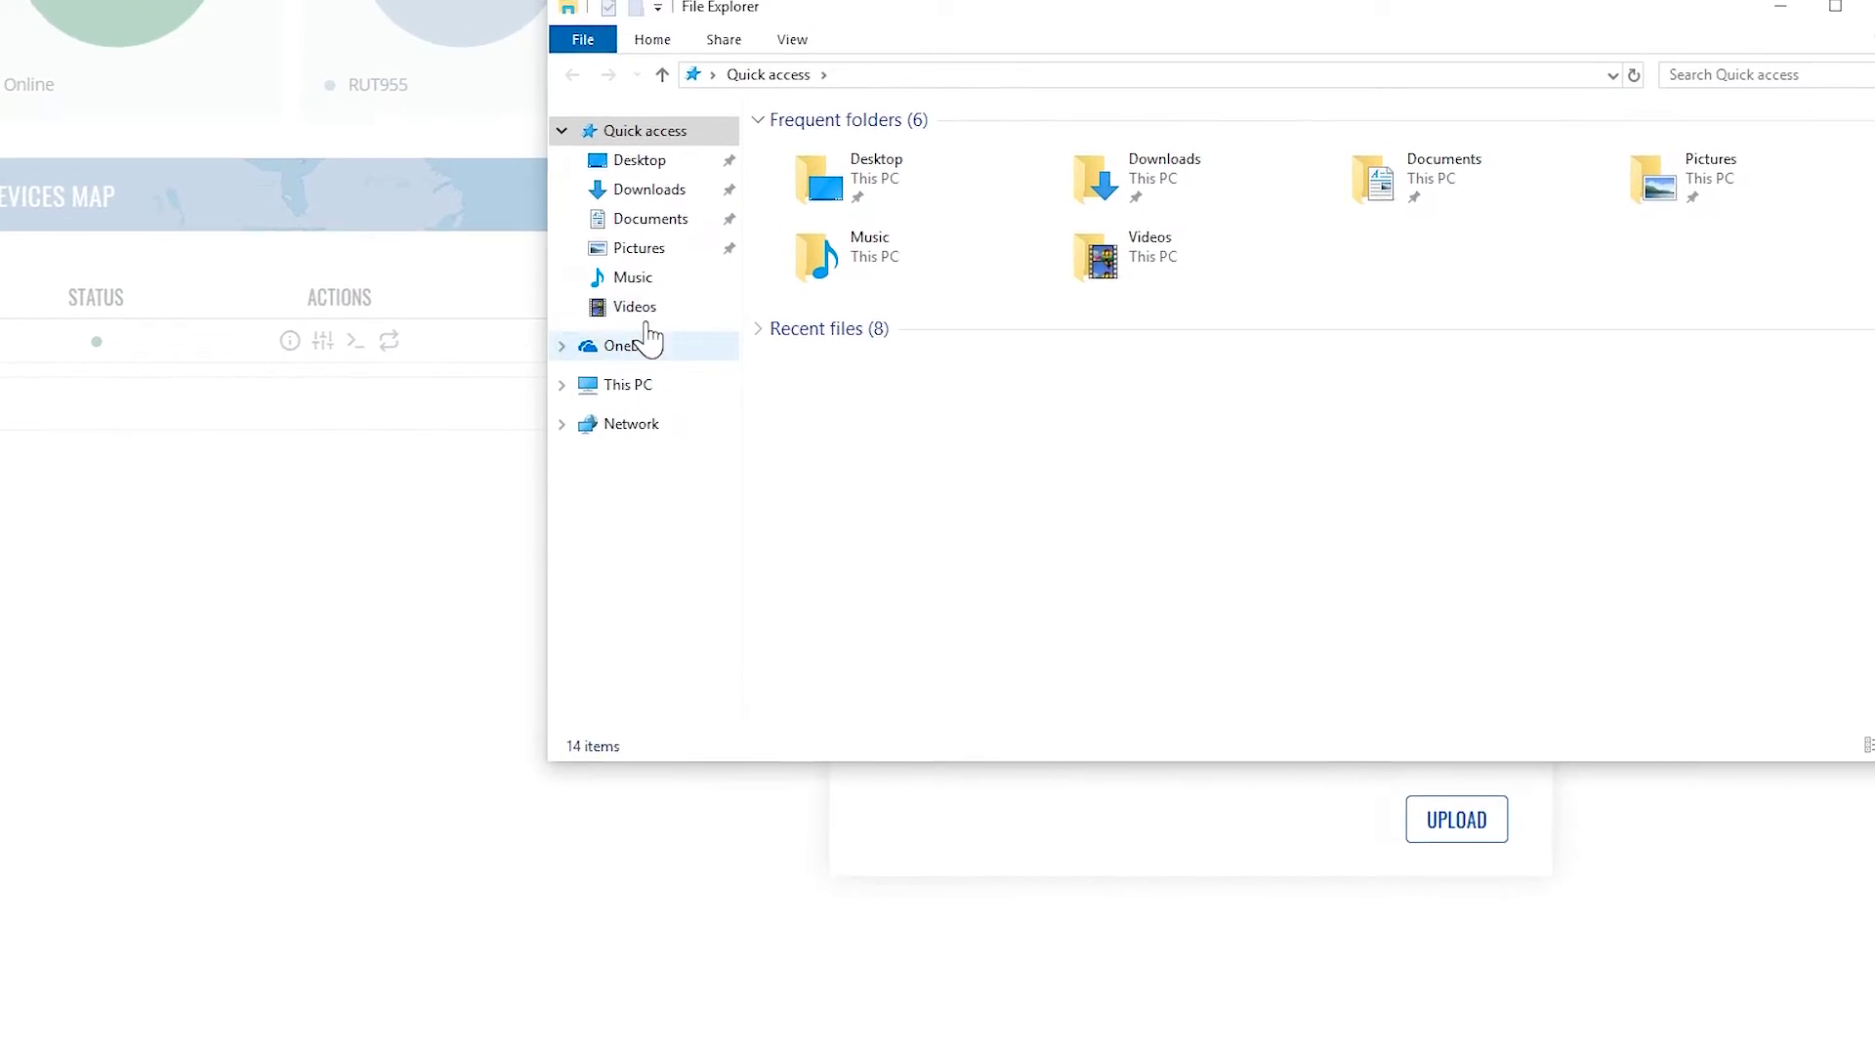
{"action": "left_click", "coordinate": [497, 302]}
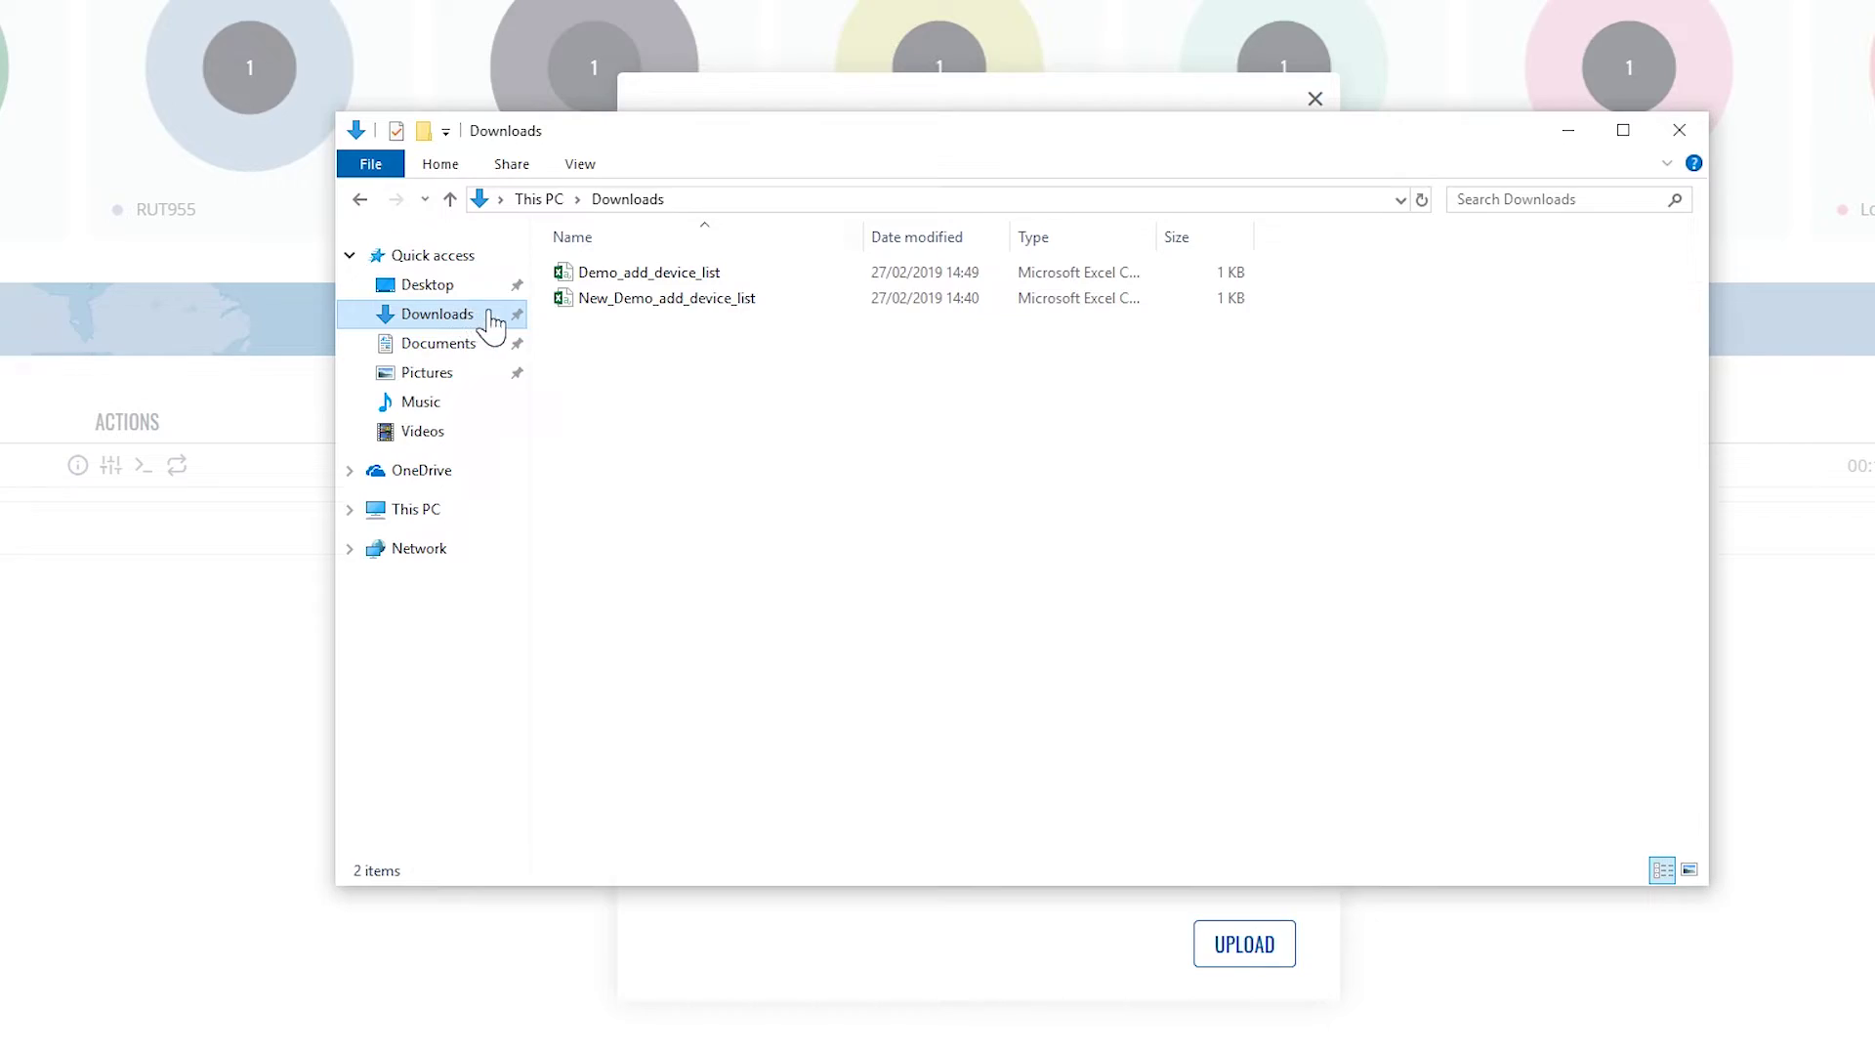
{"action": "left_click", "coordinate": [636, 299]}
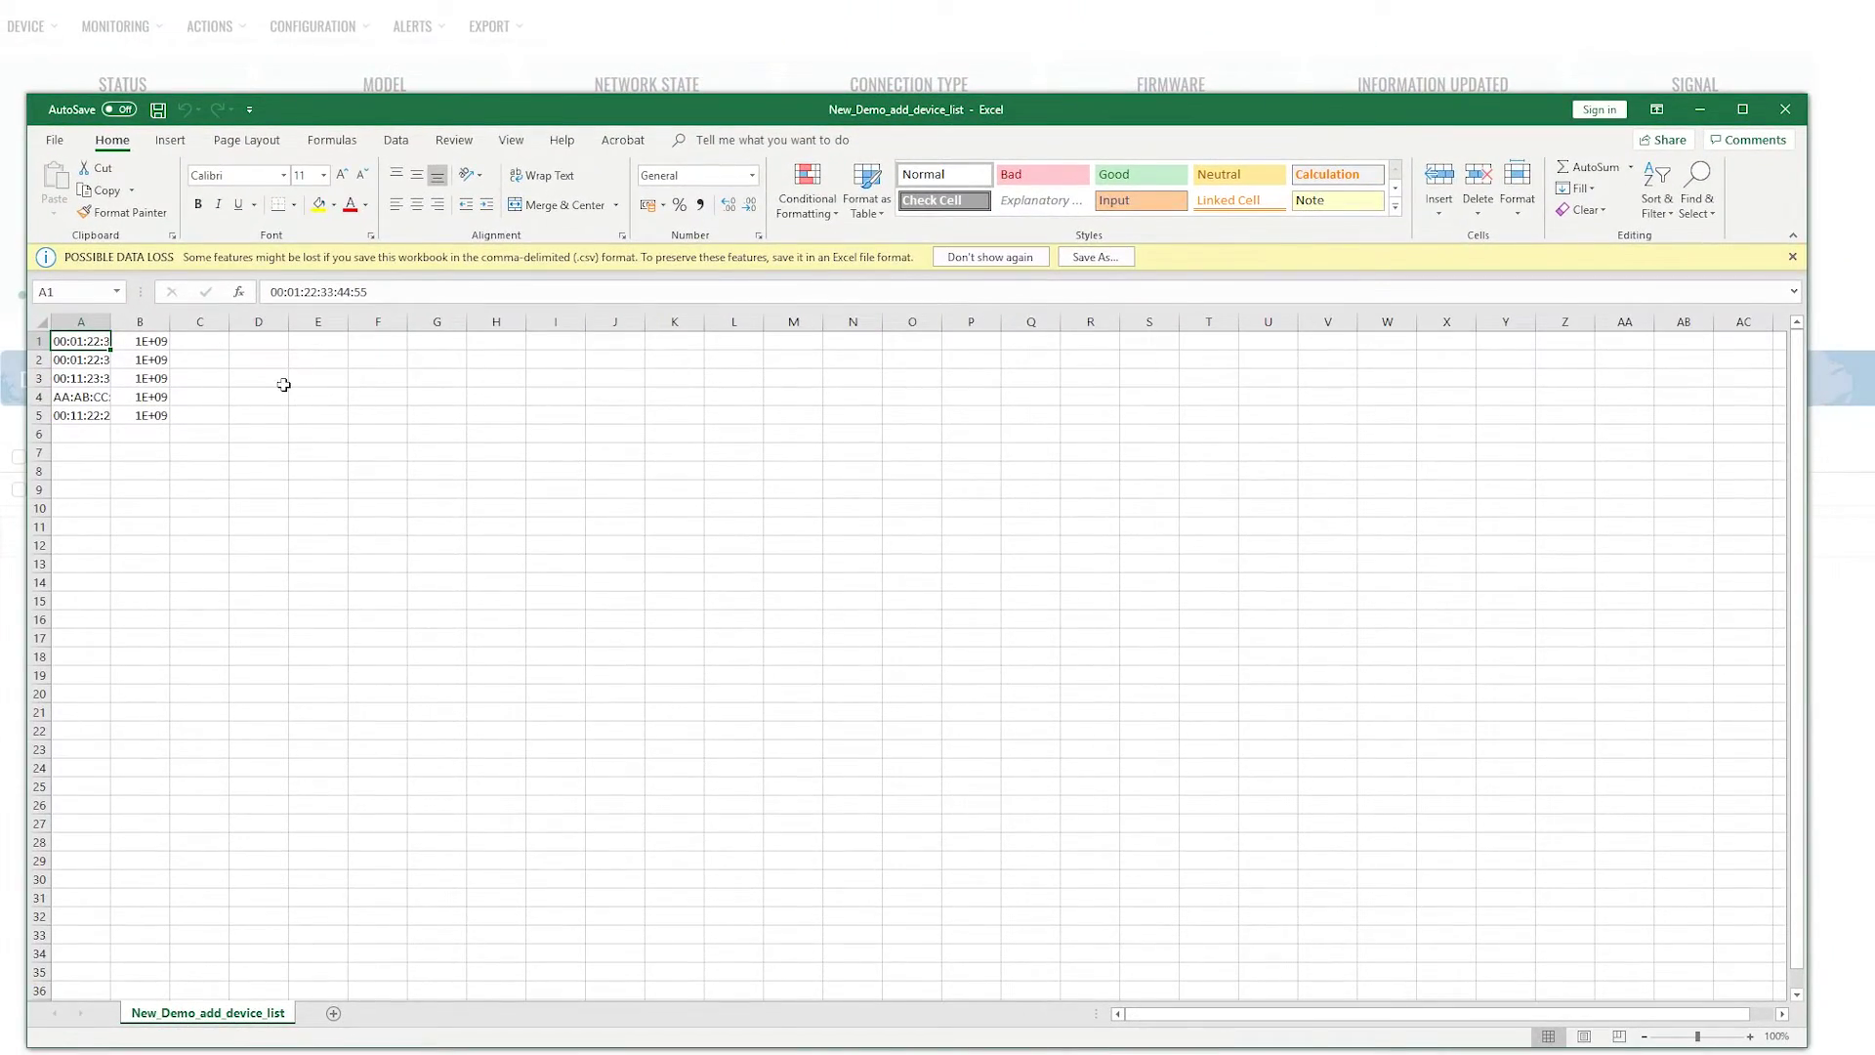
{"action": "left_click_drag", "start_coordinate": [111, 323], "coordinate": [177, 323]}
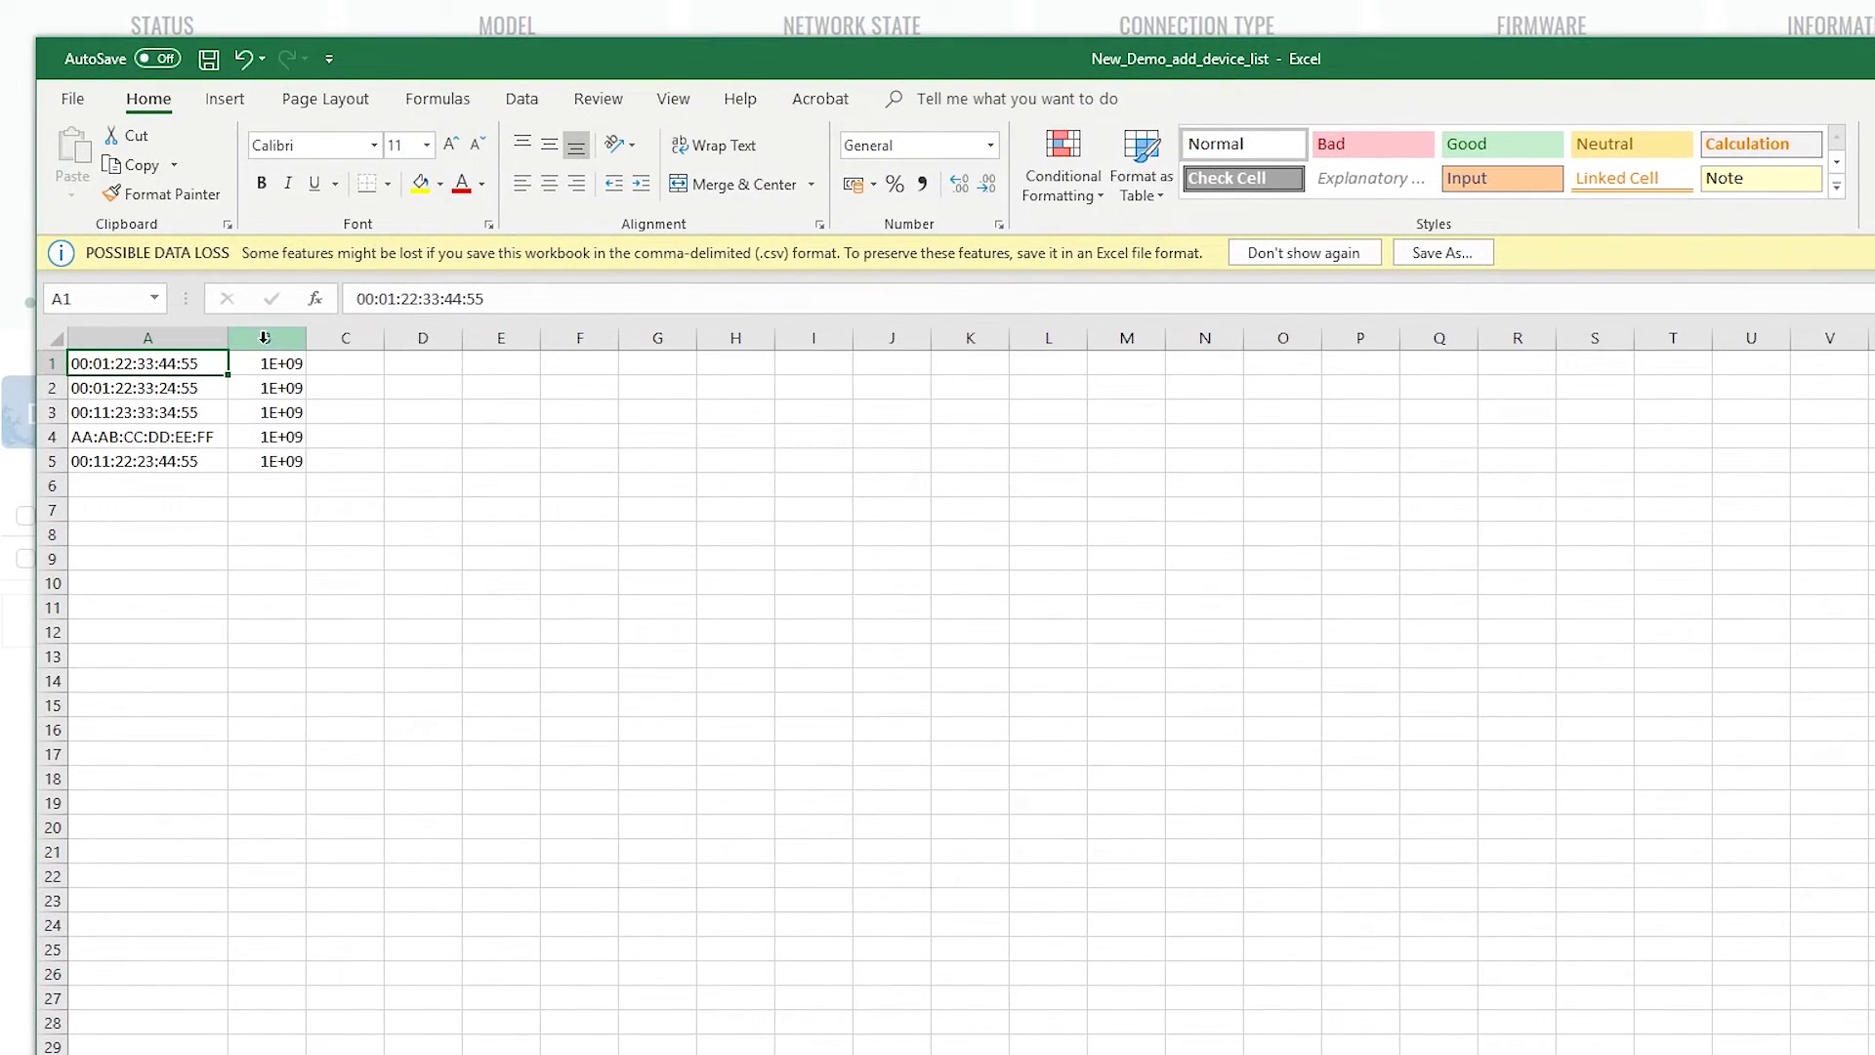
{"action": "left_click_drag", "start_coordinate": [314, 339], "coordinate": [408, 339]}
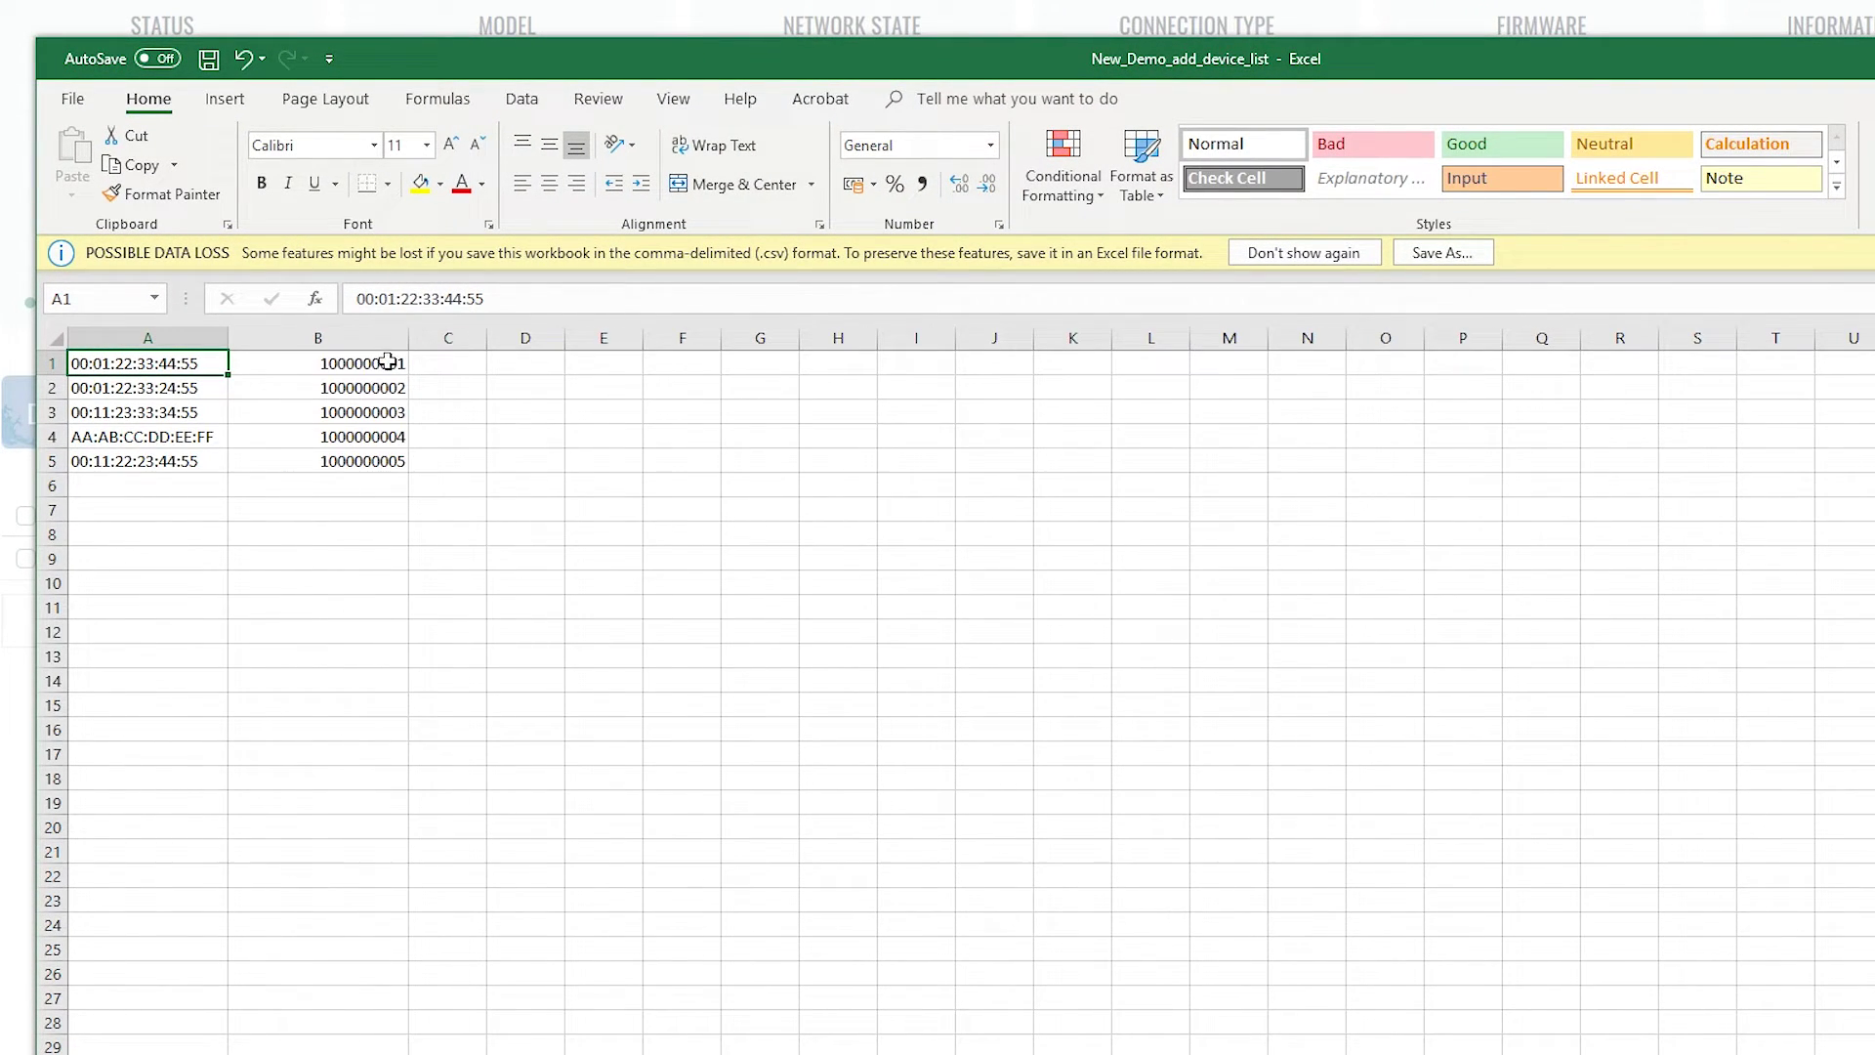
{"action": "left_click_drag", "start_coordinate": [301, 363], "coordinate": [300, 451]}
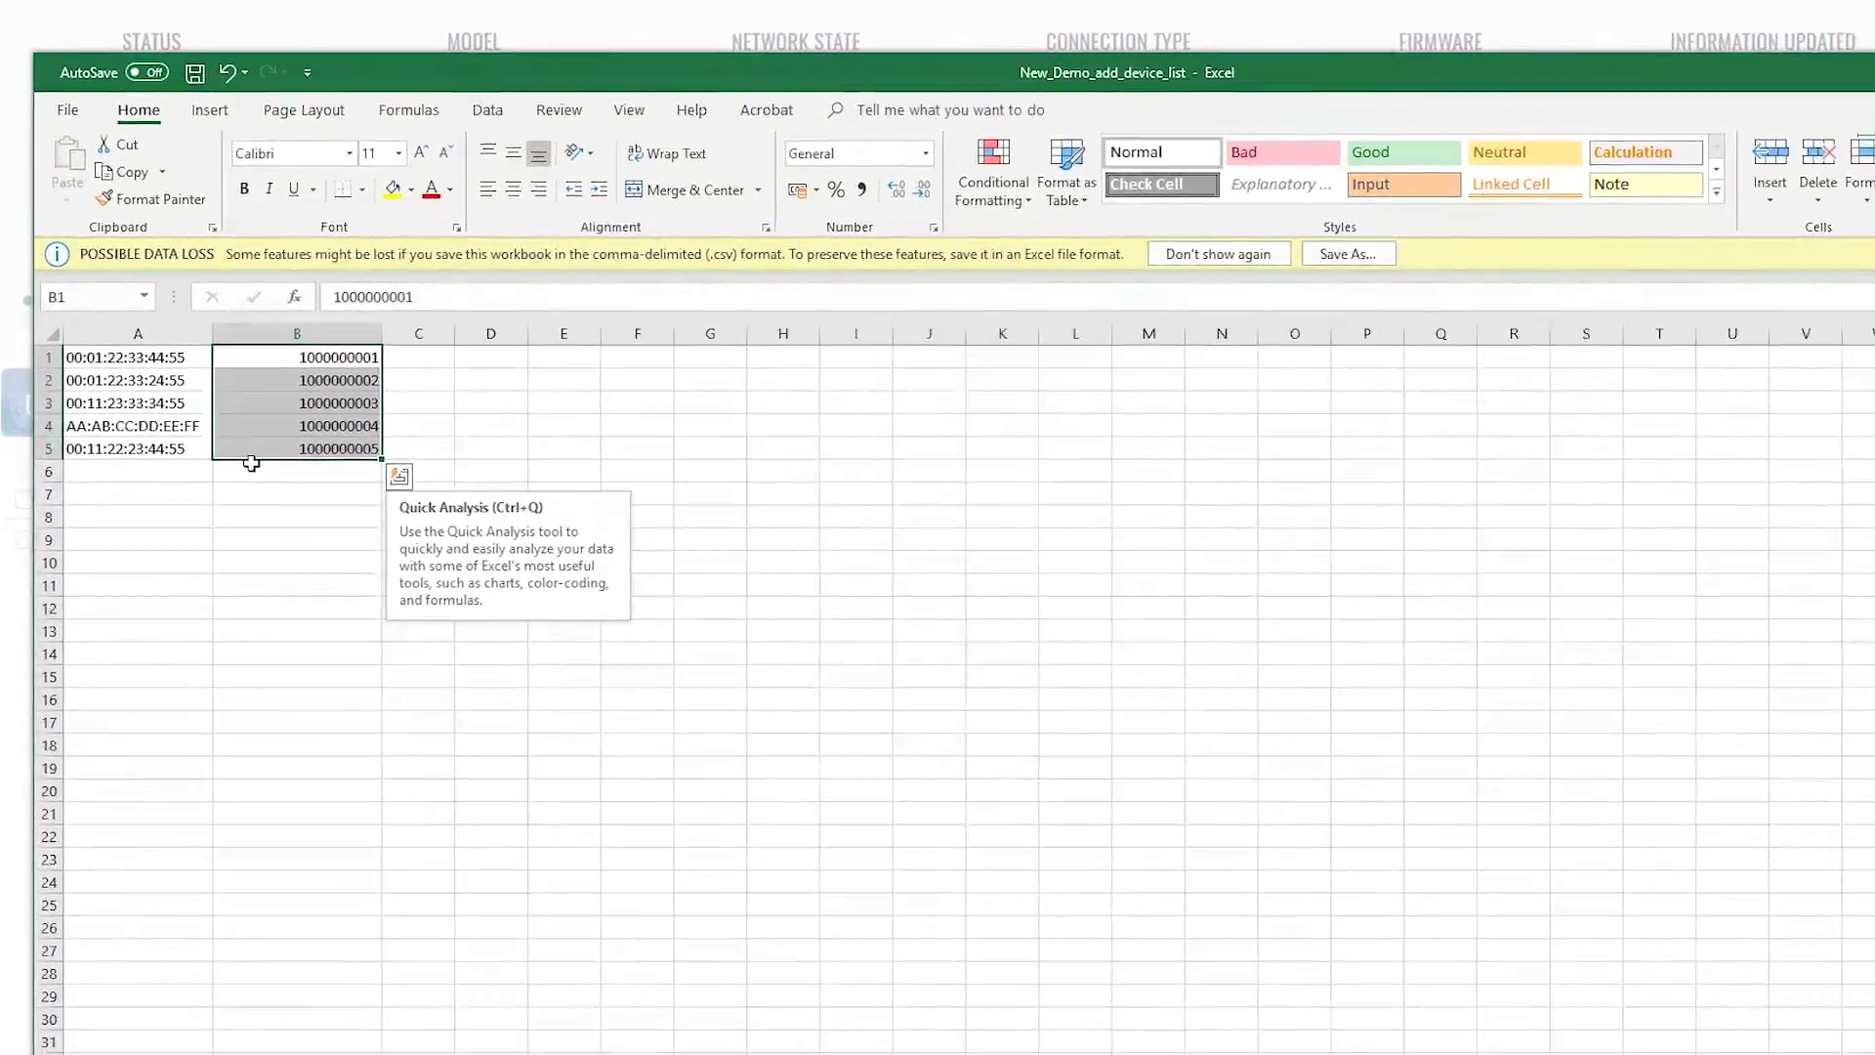
{"action": "left_click", "coordinate": [302, 485]}
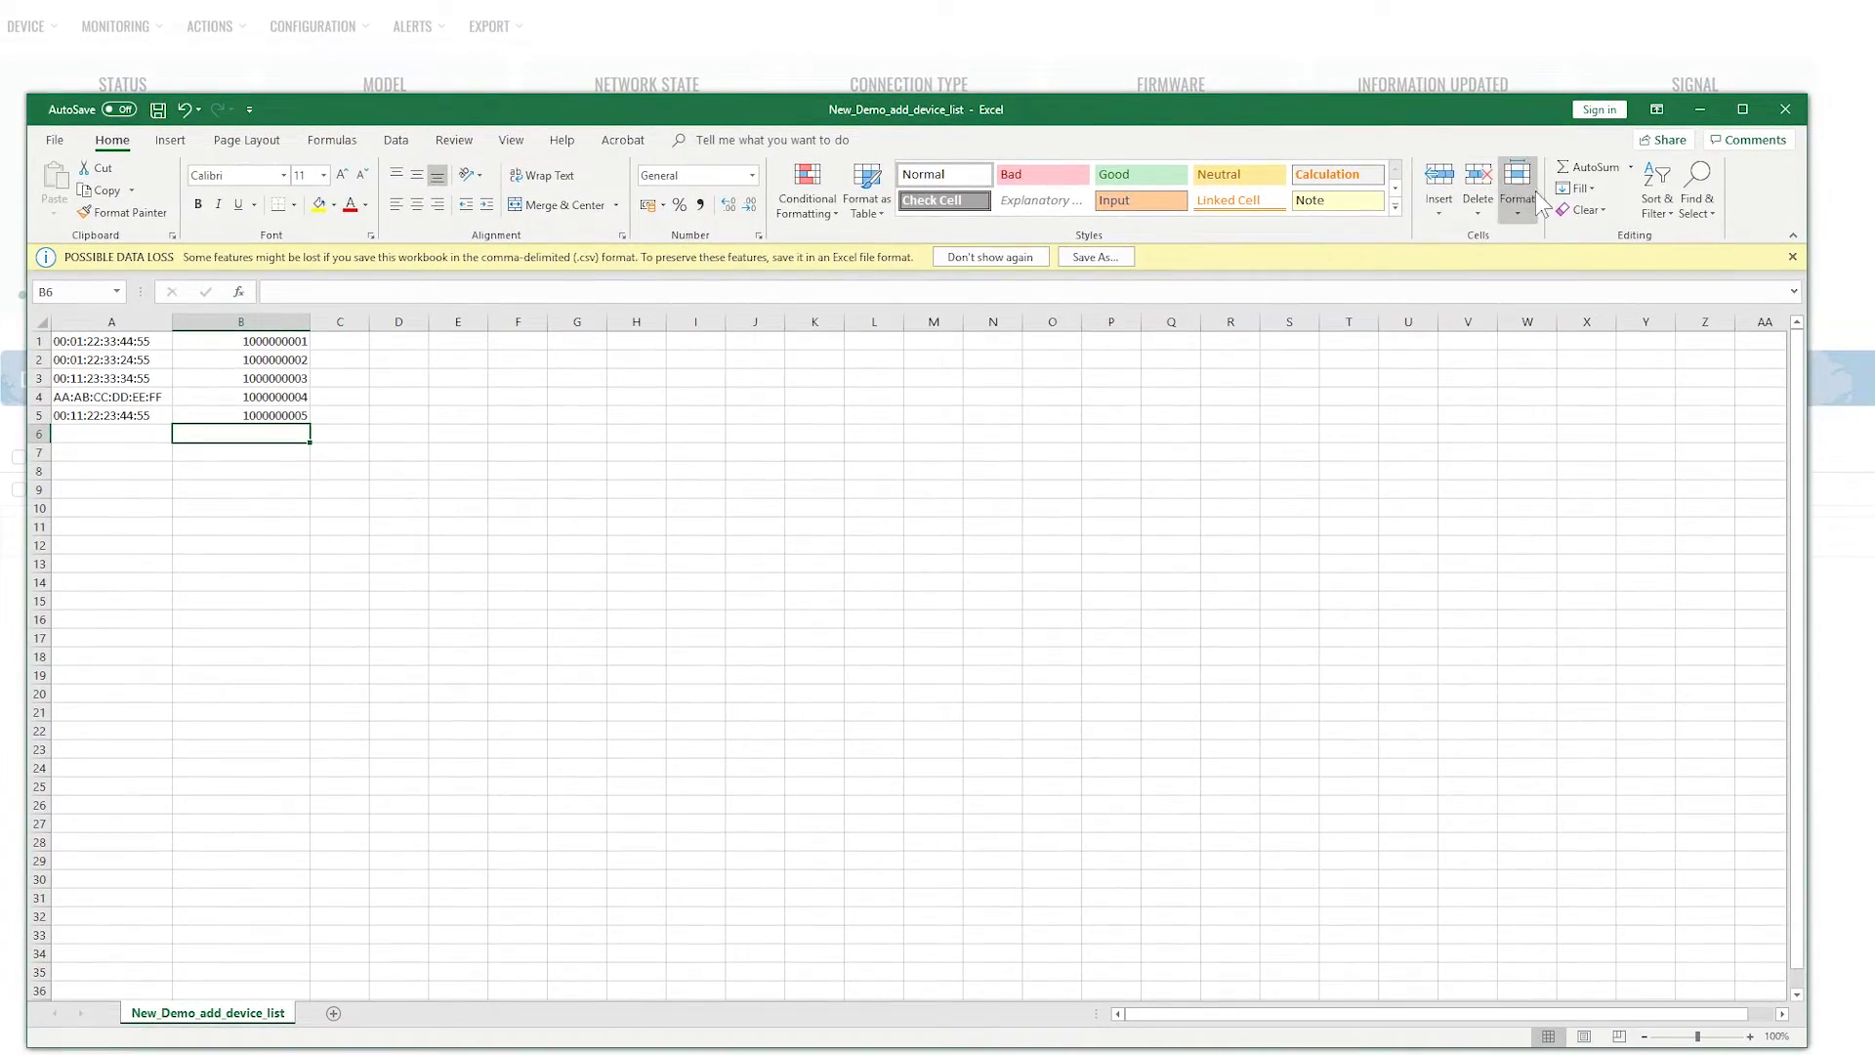
{"action": "left_click", "coordinate": [1784, 110]}
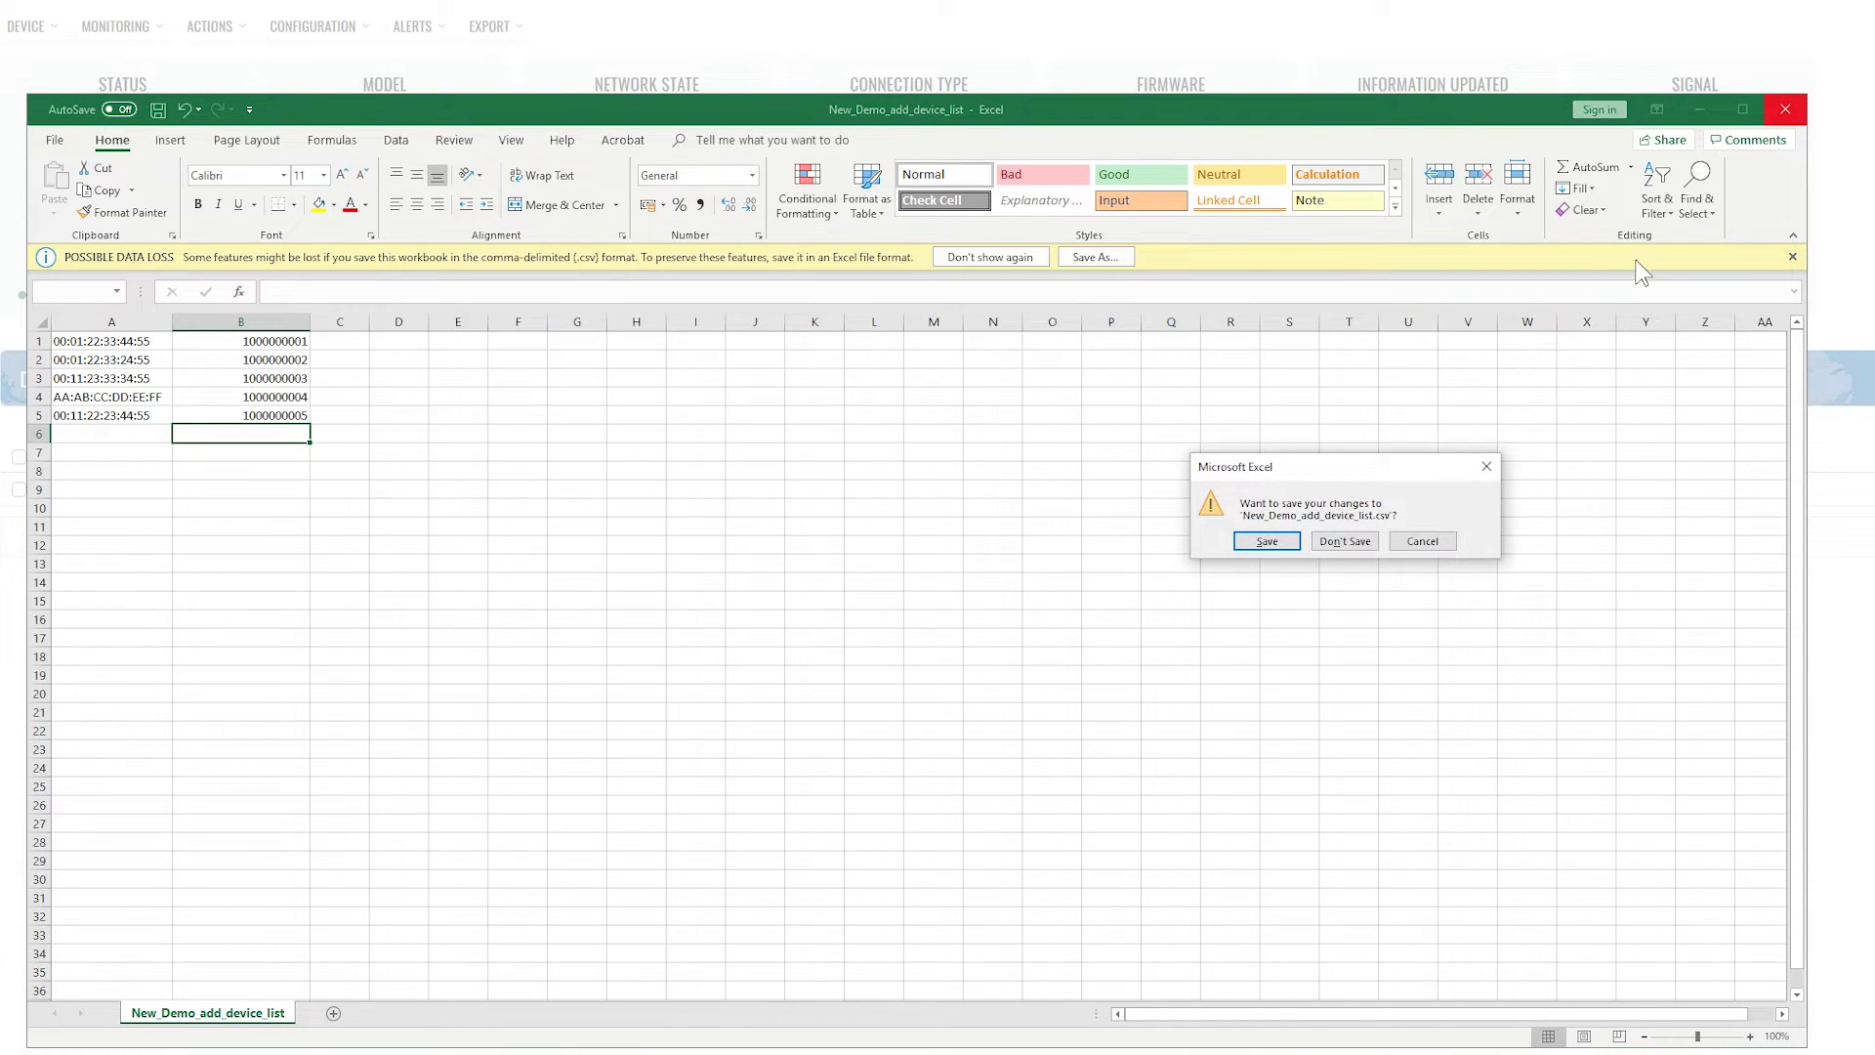
Discard the Excel changes and set the CSV import device type to RUT
{"action": "left_click", "coordinate": [1345, 541]}
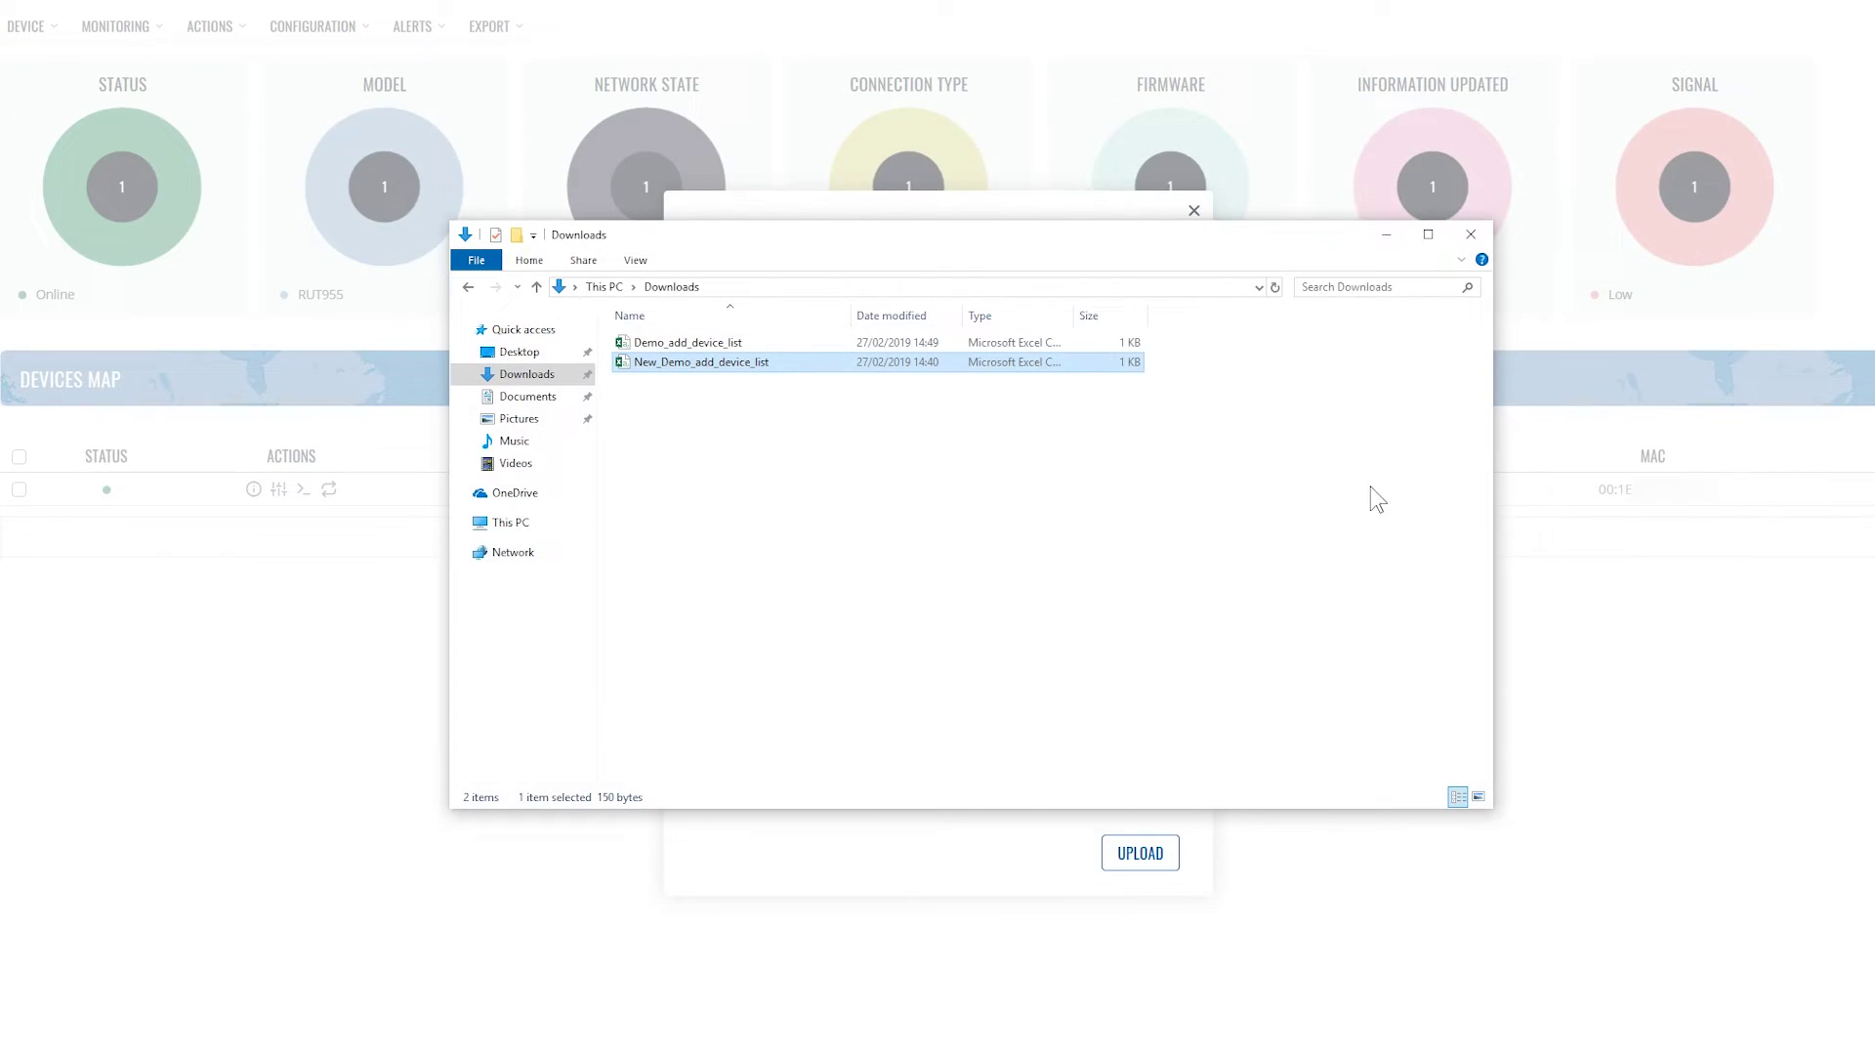
{"action": "left_click", "coordinate": [1395, 240]}
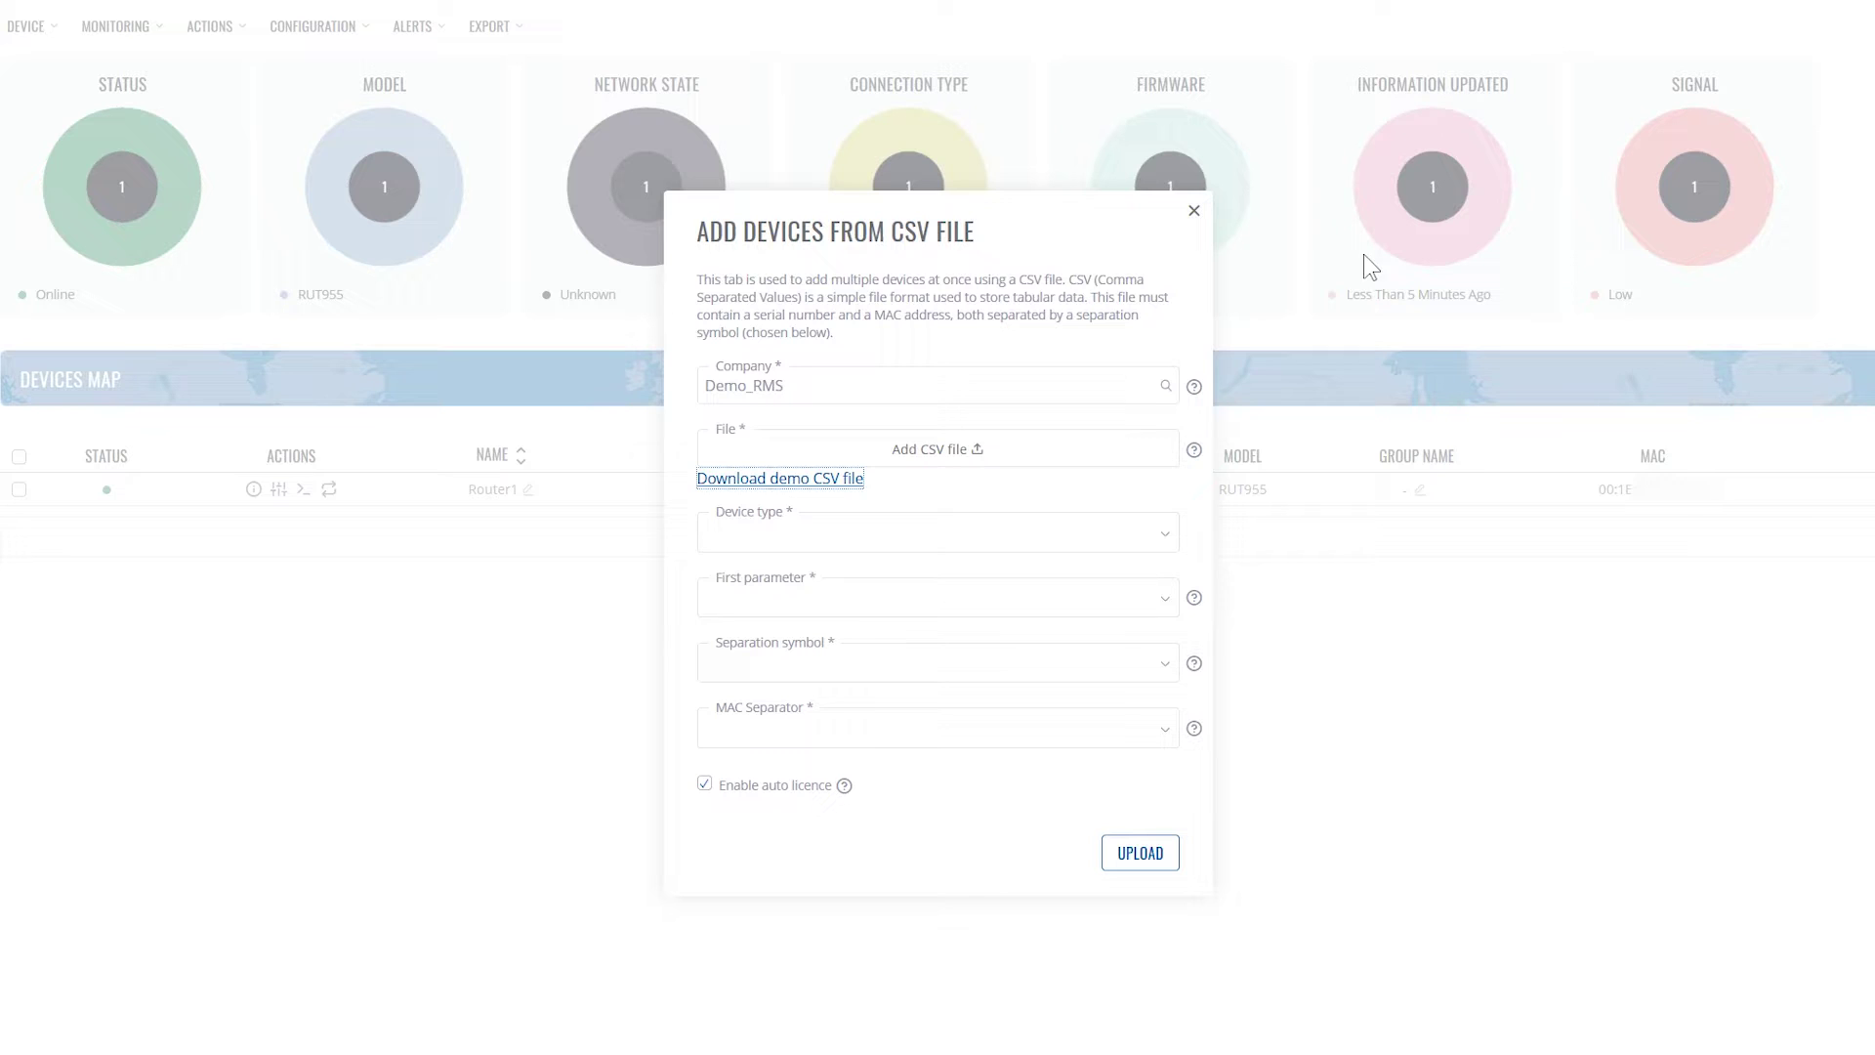
{"action": "left_click", "coordinate": [909, 538]}
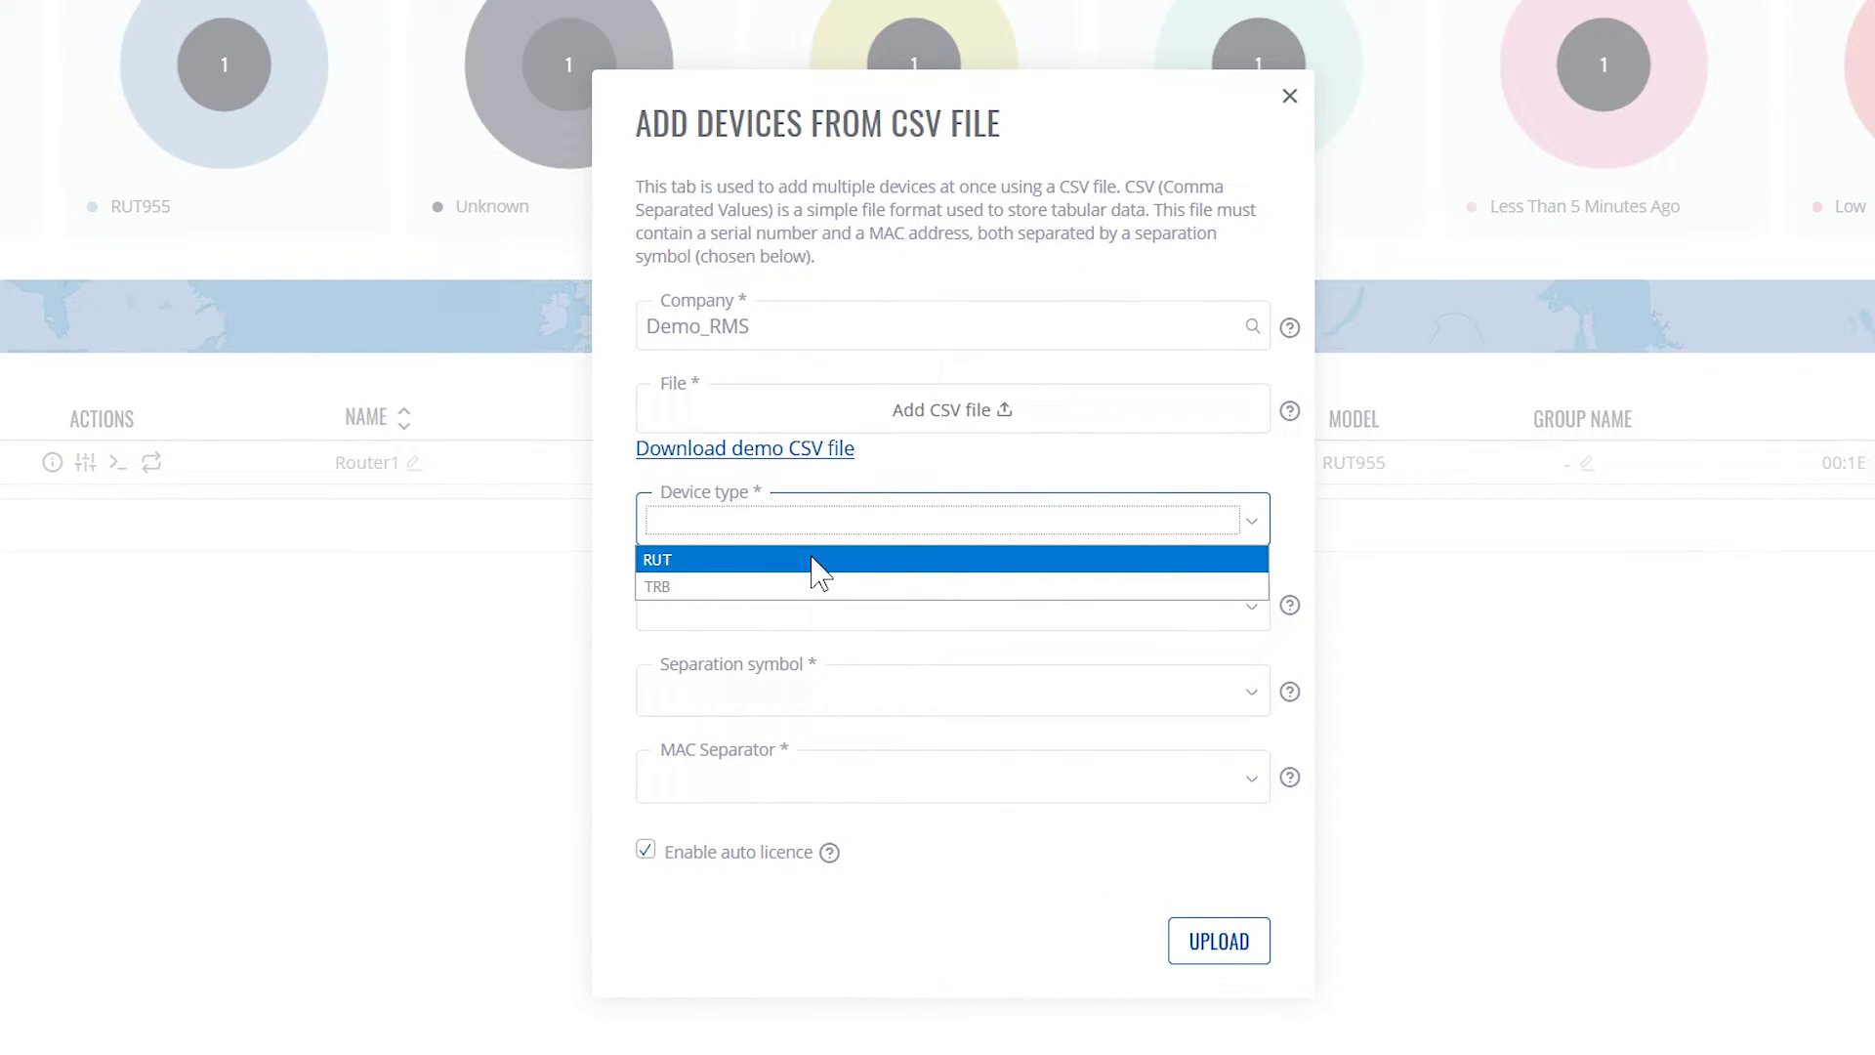
{"action": "left_click", "coordinate": [818, 561]}
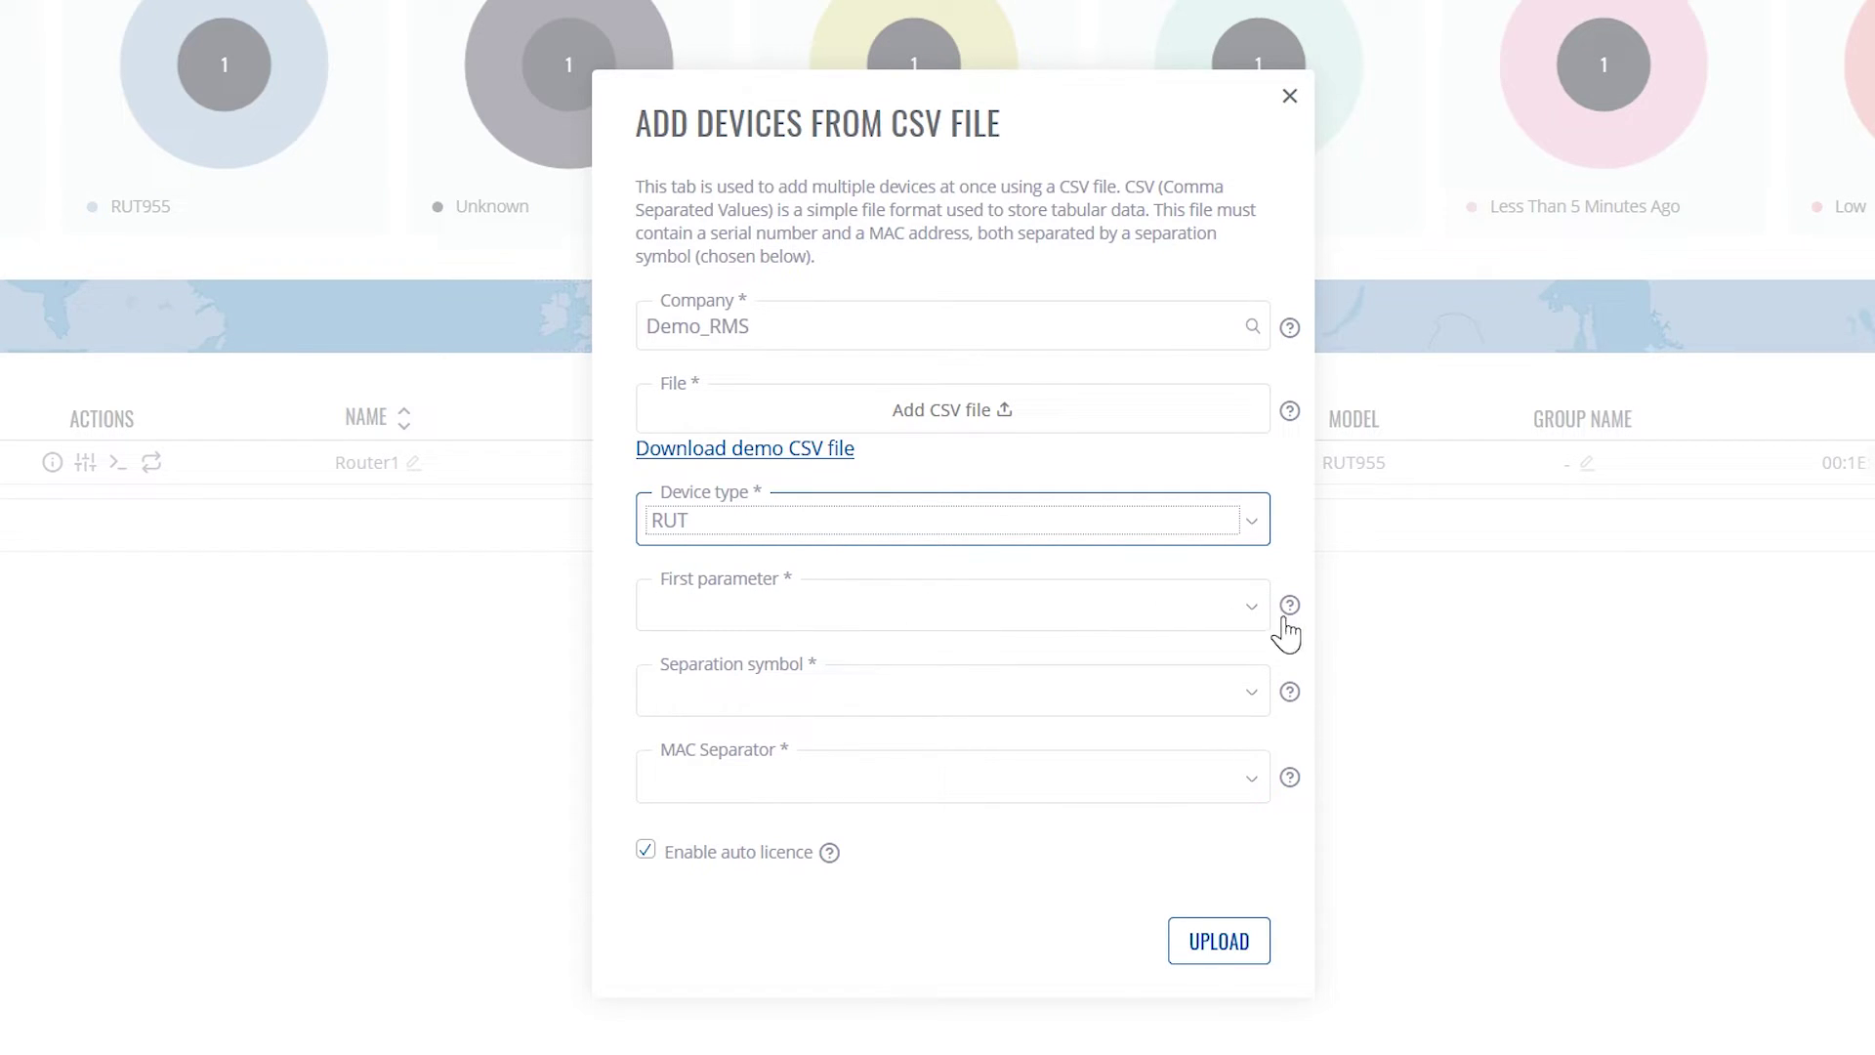
Set first parameter to MAC, separation symbol to comma, and MAC separator to colon
{"action": "left_click", "coordinate": [1183, 625]}
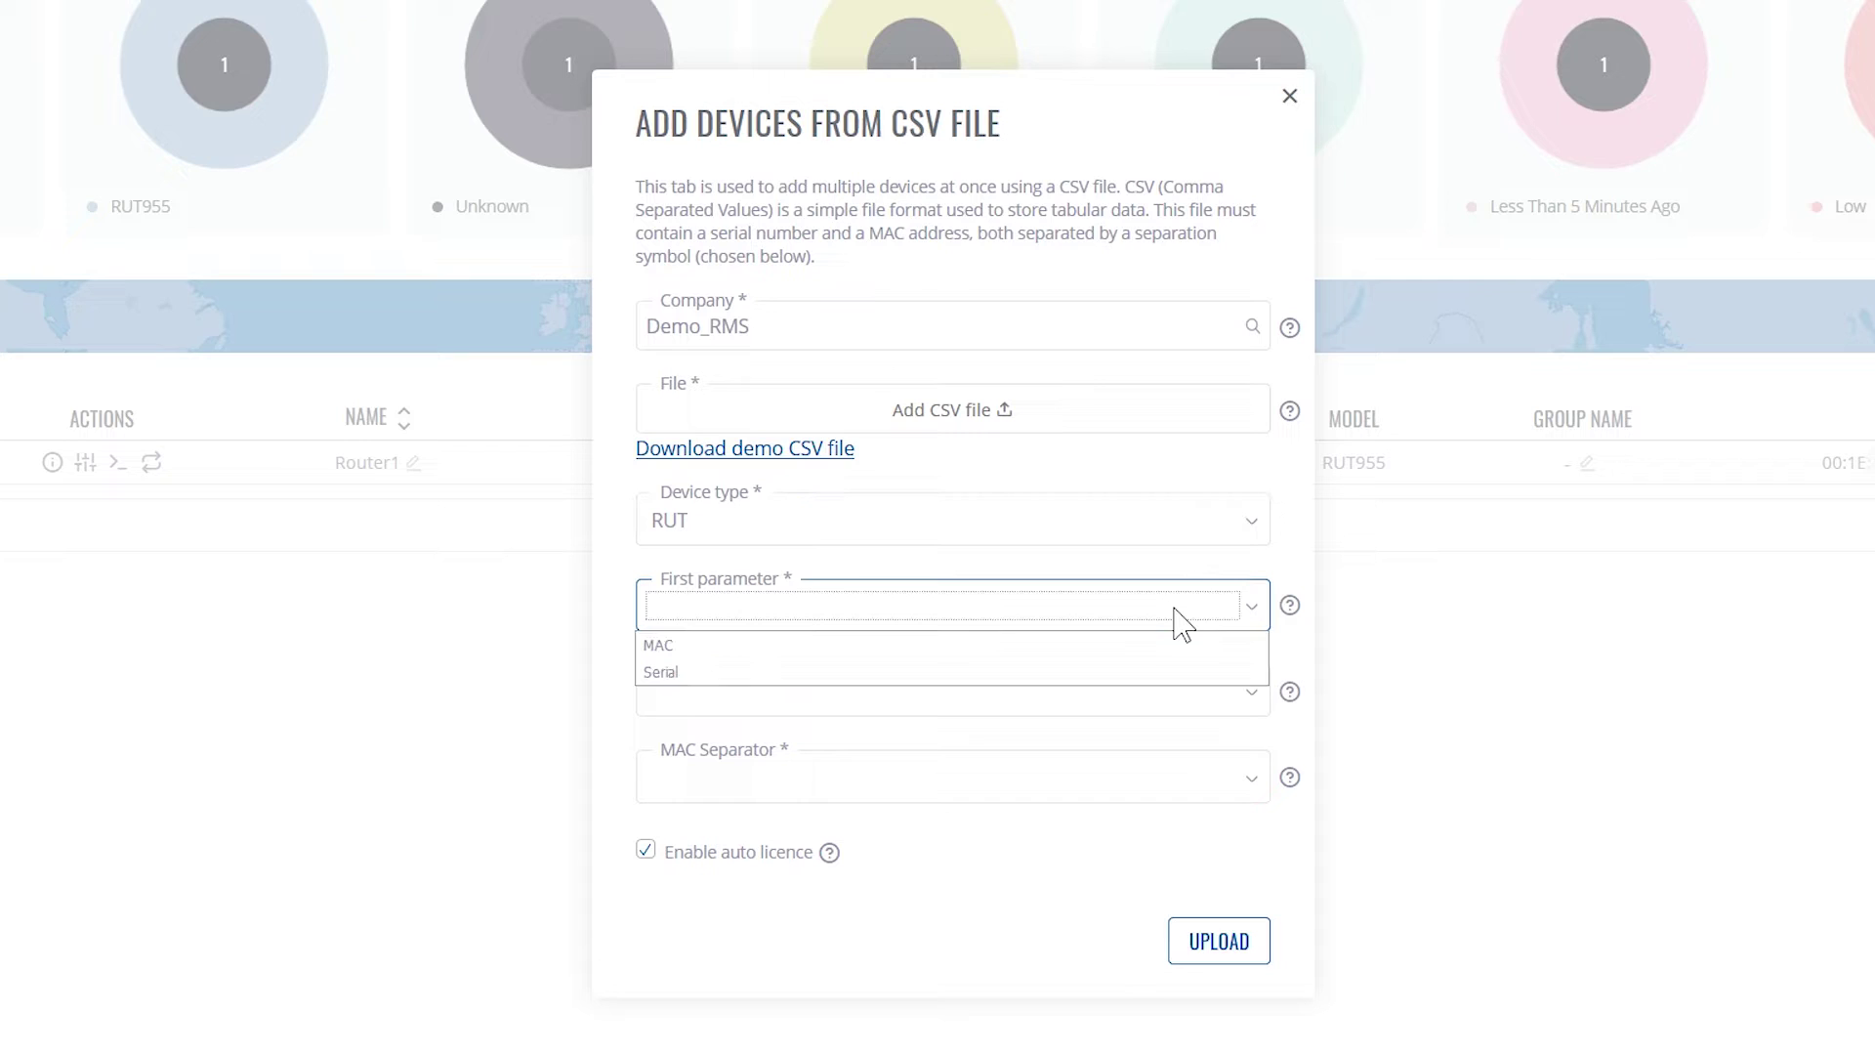
{"action": "left_click", "coordinate": [918, 647]}
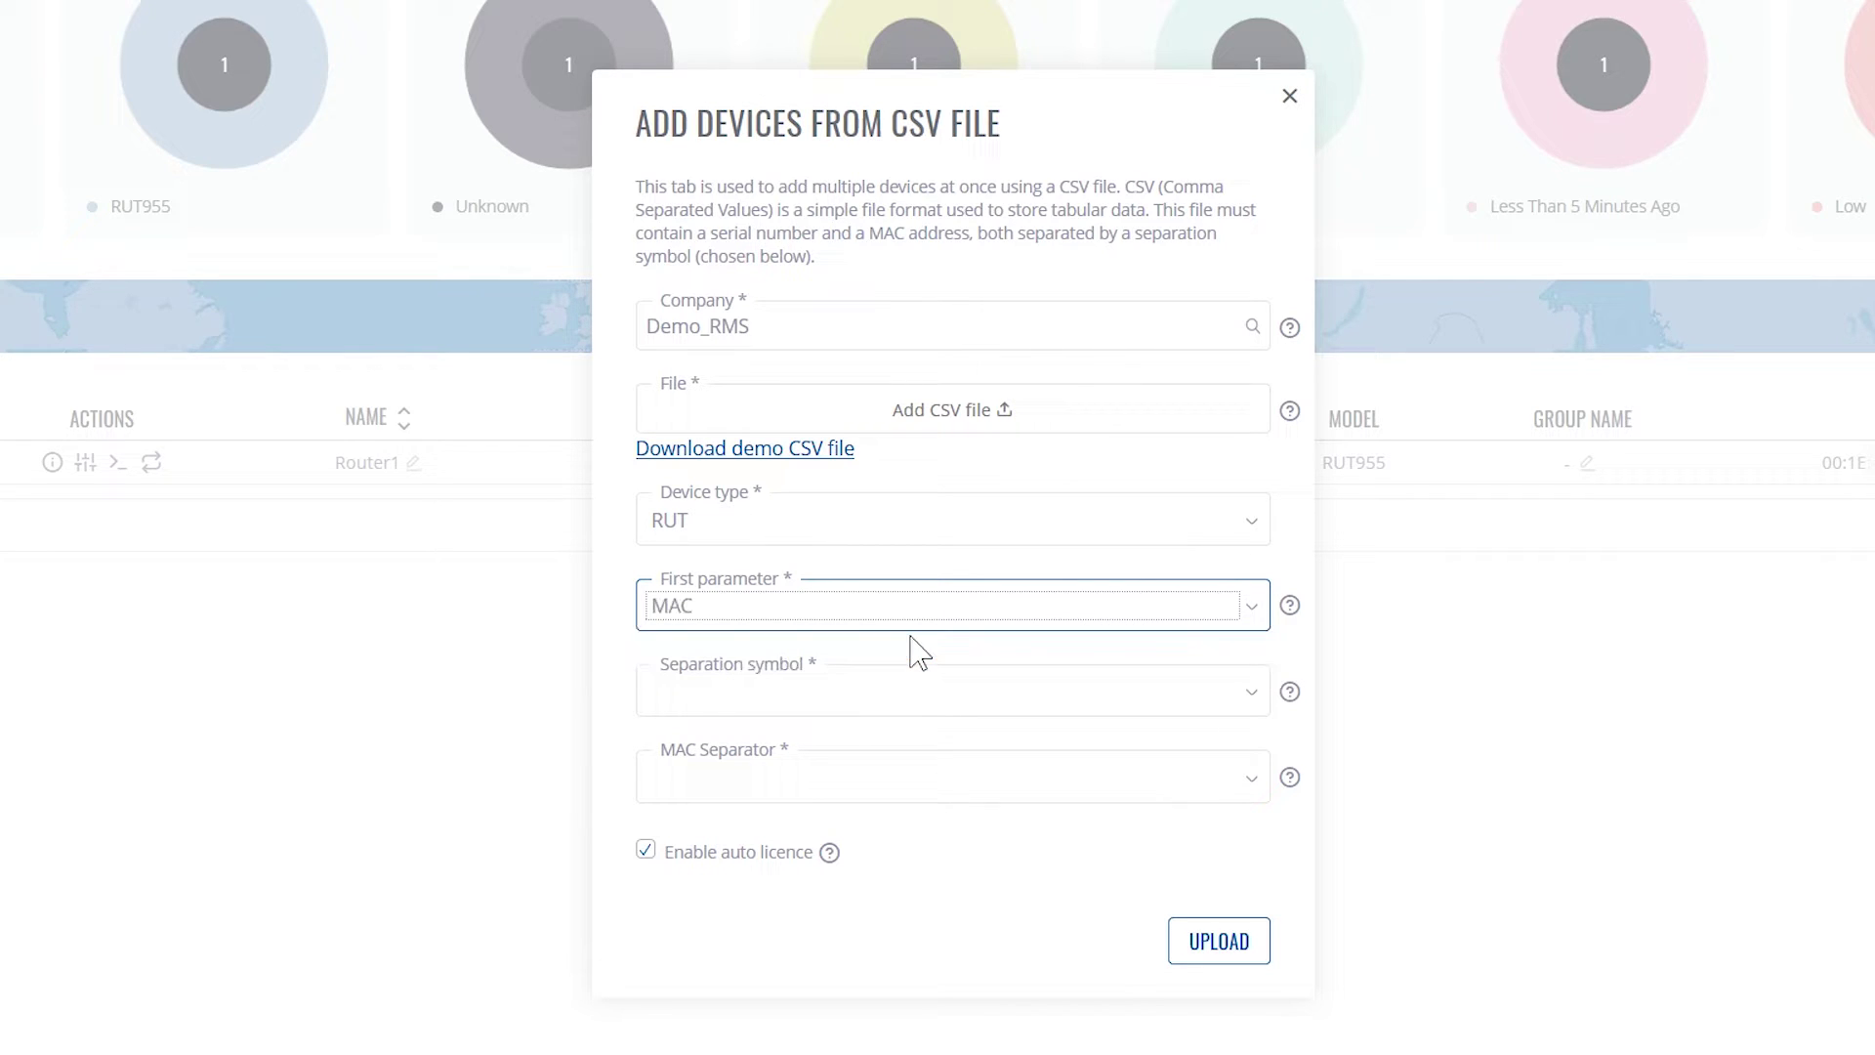
{"action": "left_click", "coordinate": [822, 703]}
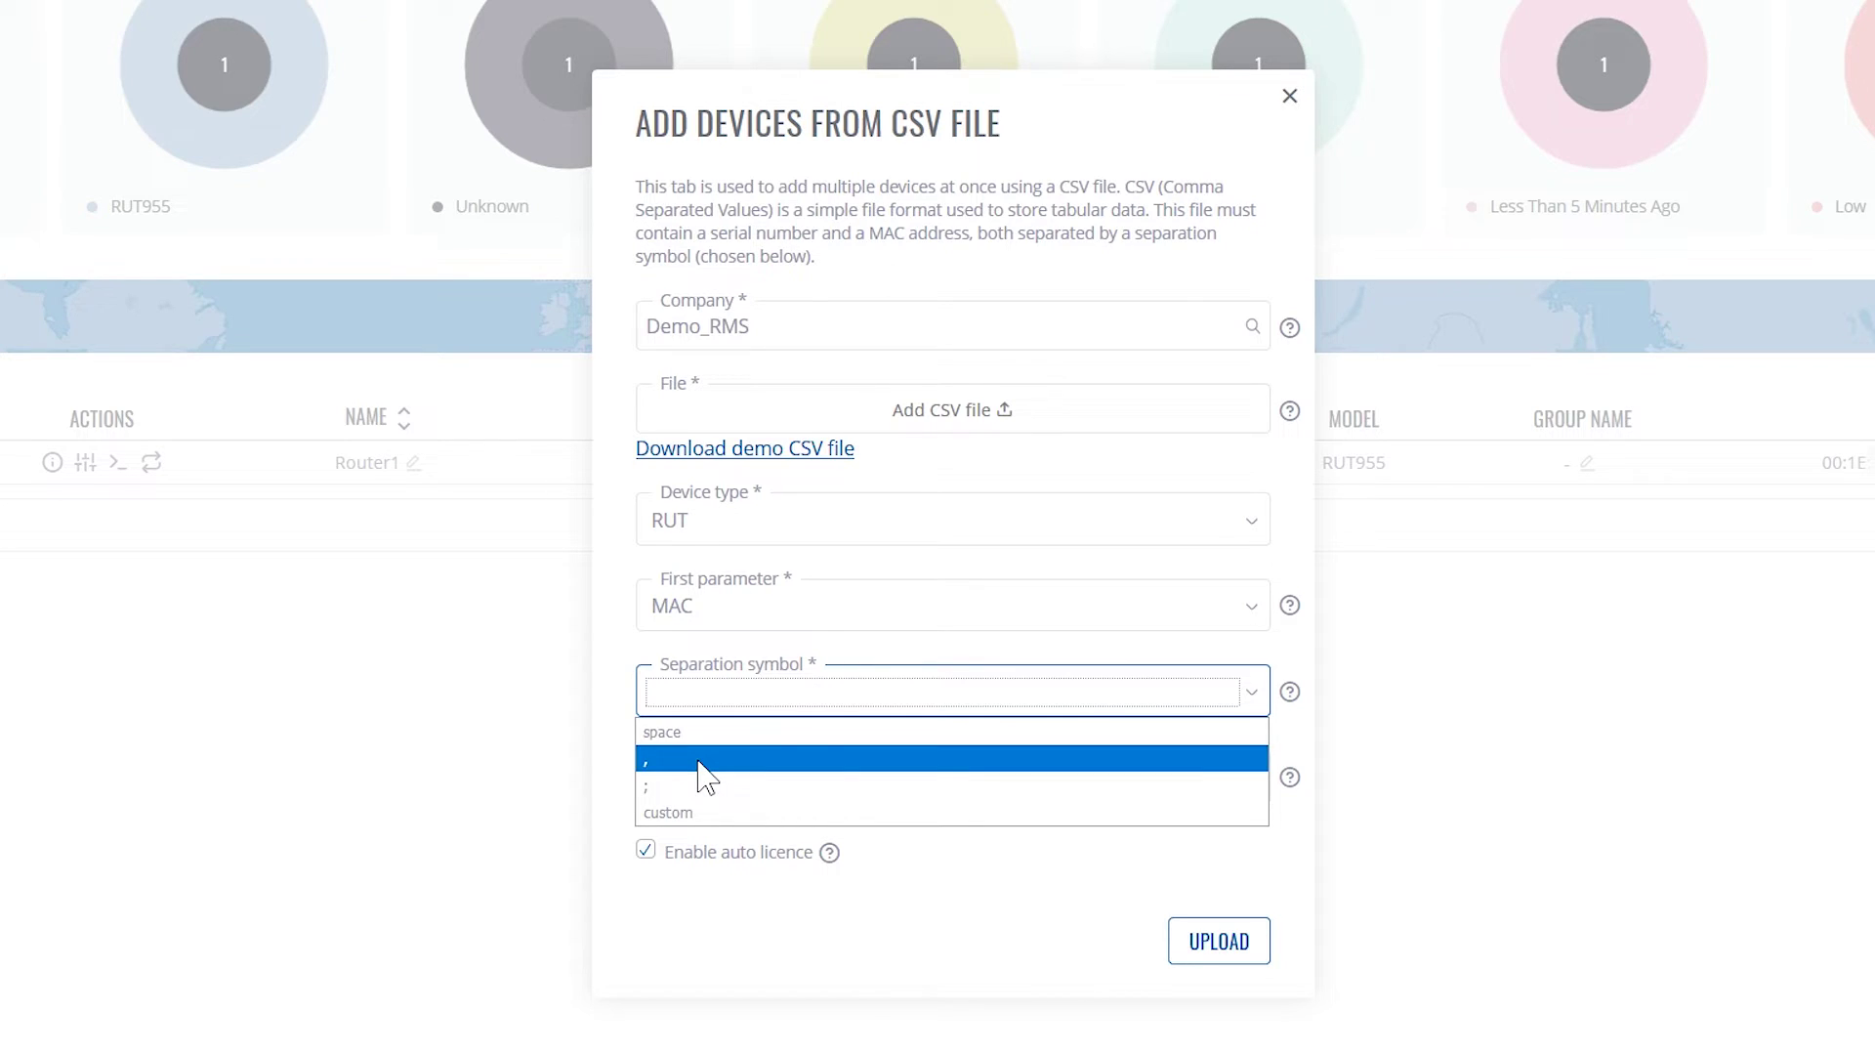
{"action": "left_click", "coordinate": [700, 763]}
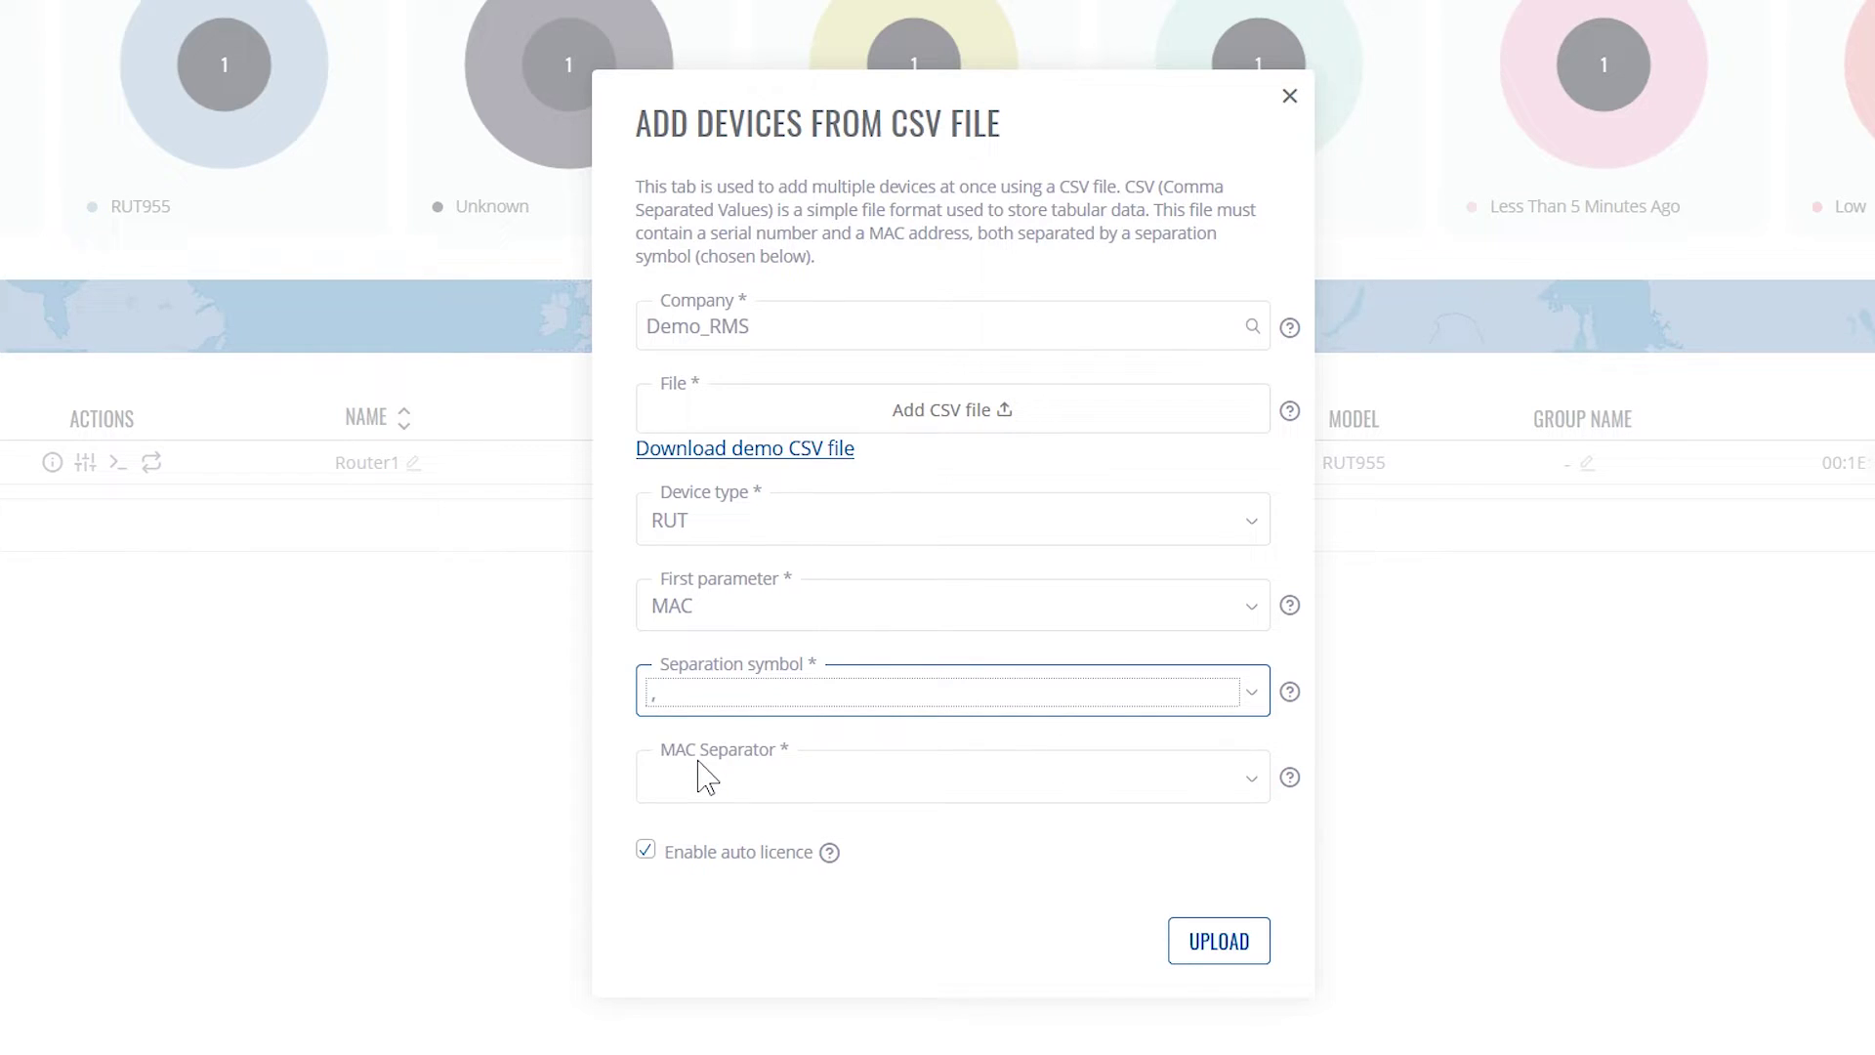
{"action": "left_click", "coordinate": [1236, 799]}
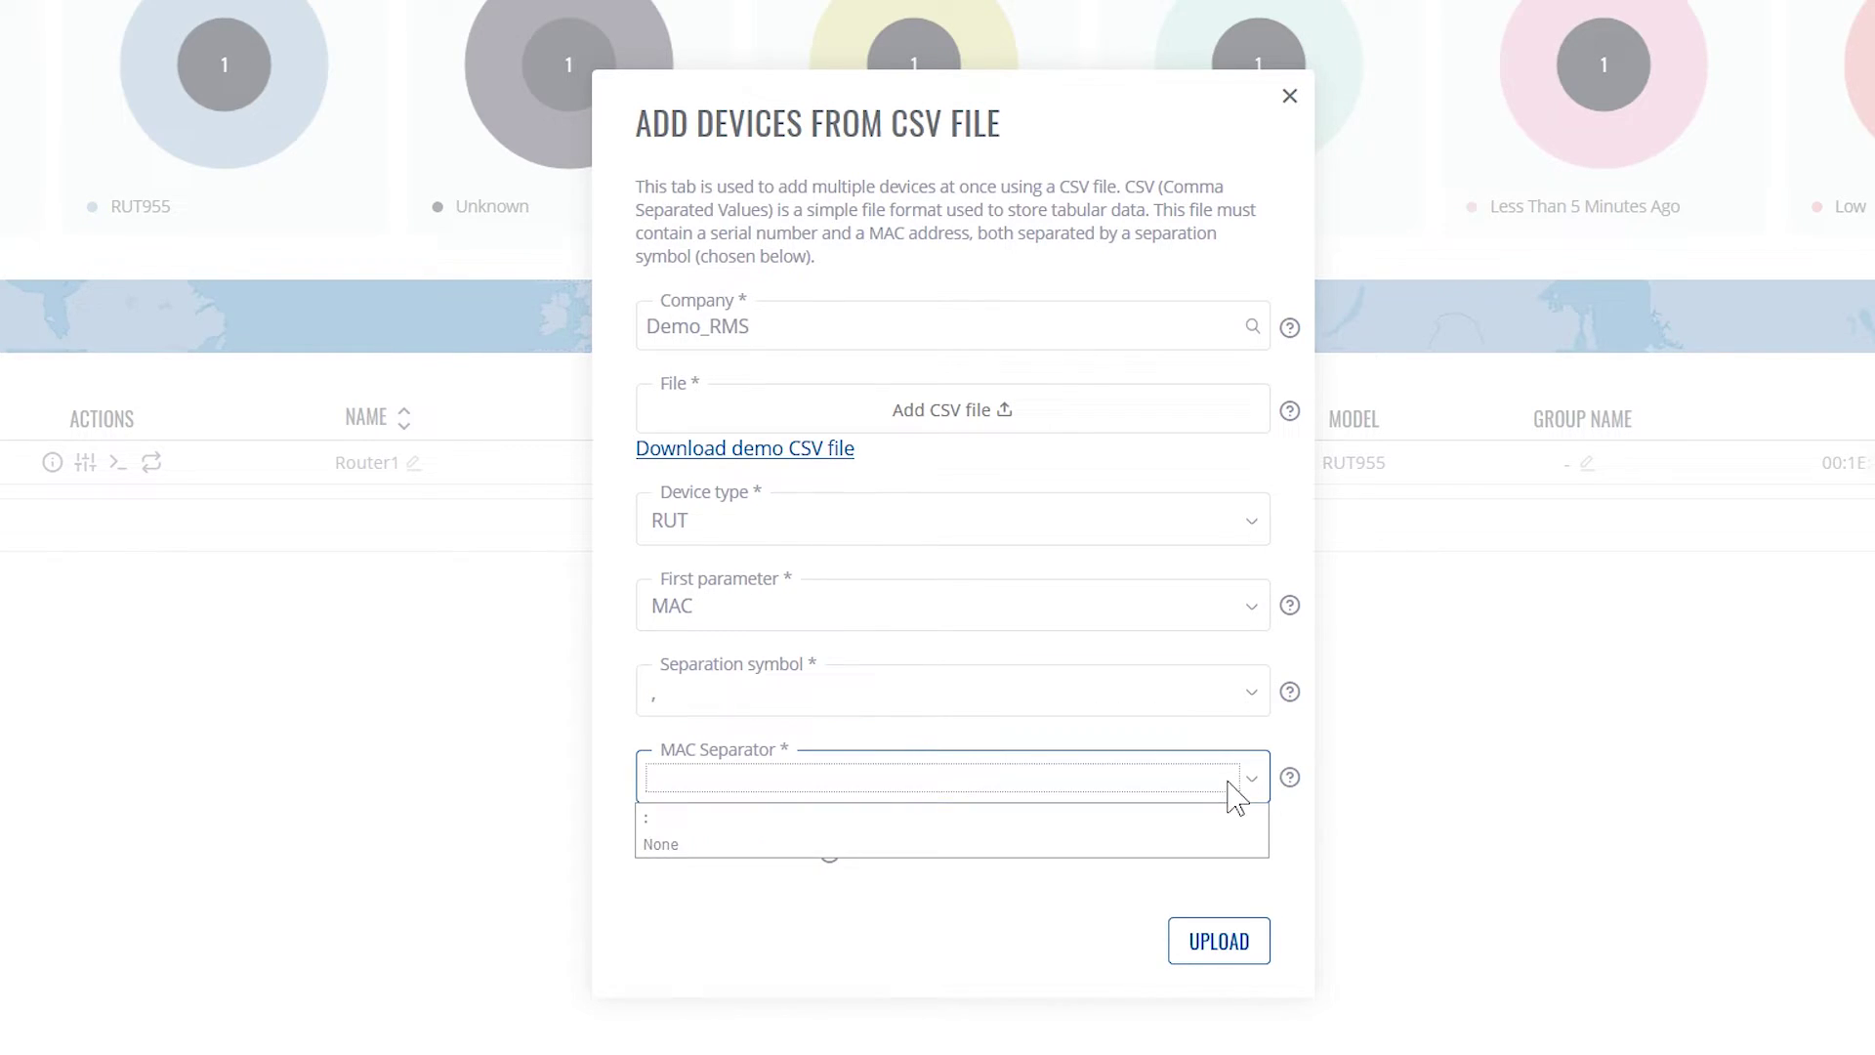
{"action": "left_click", "coordinate": [746, 818]}
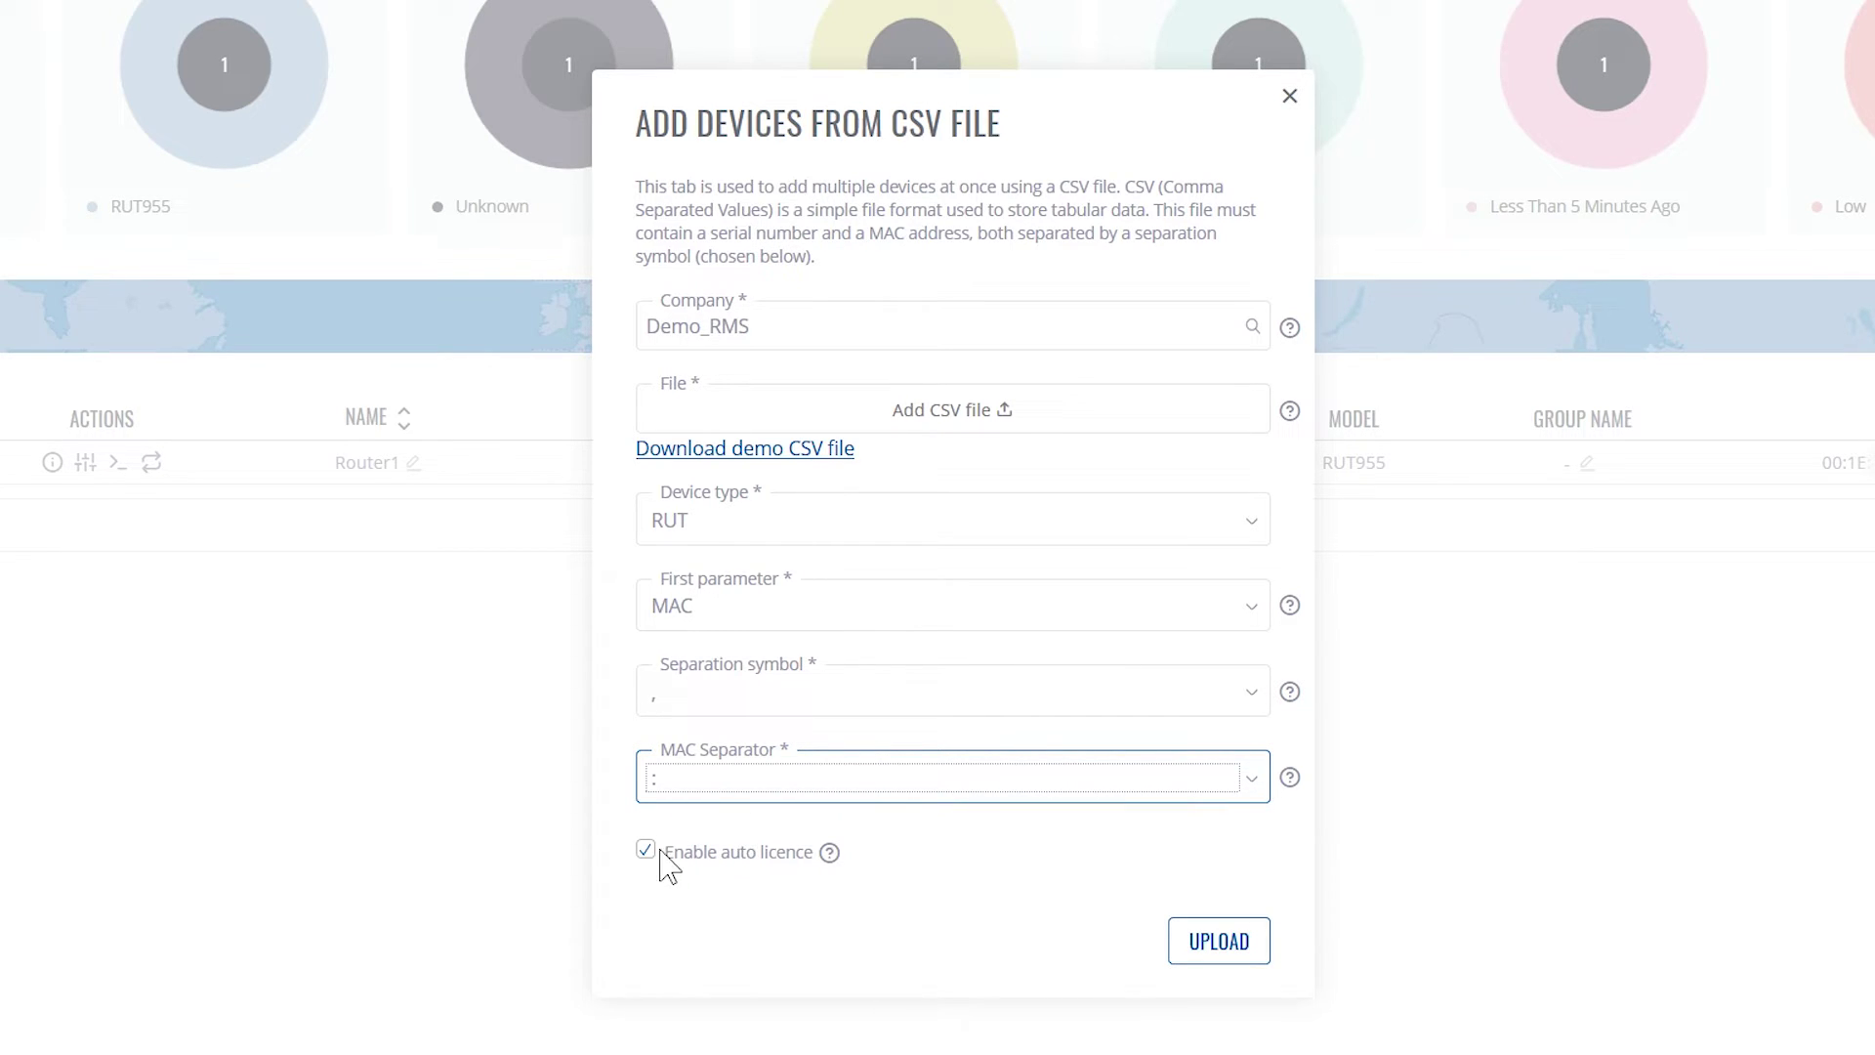
{"action": "mouse_move", "coordinate": [825, 858]}
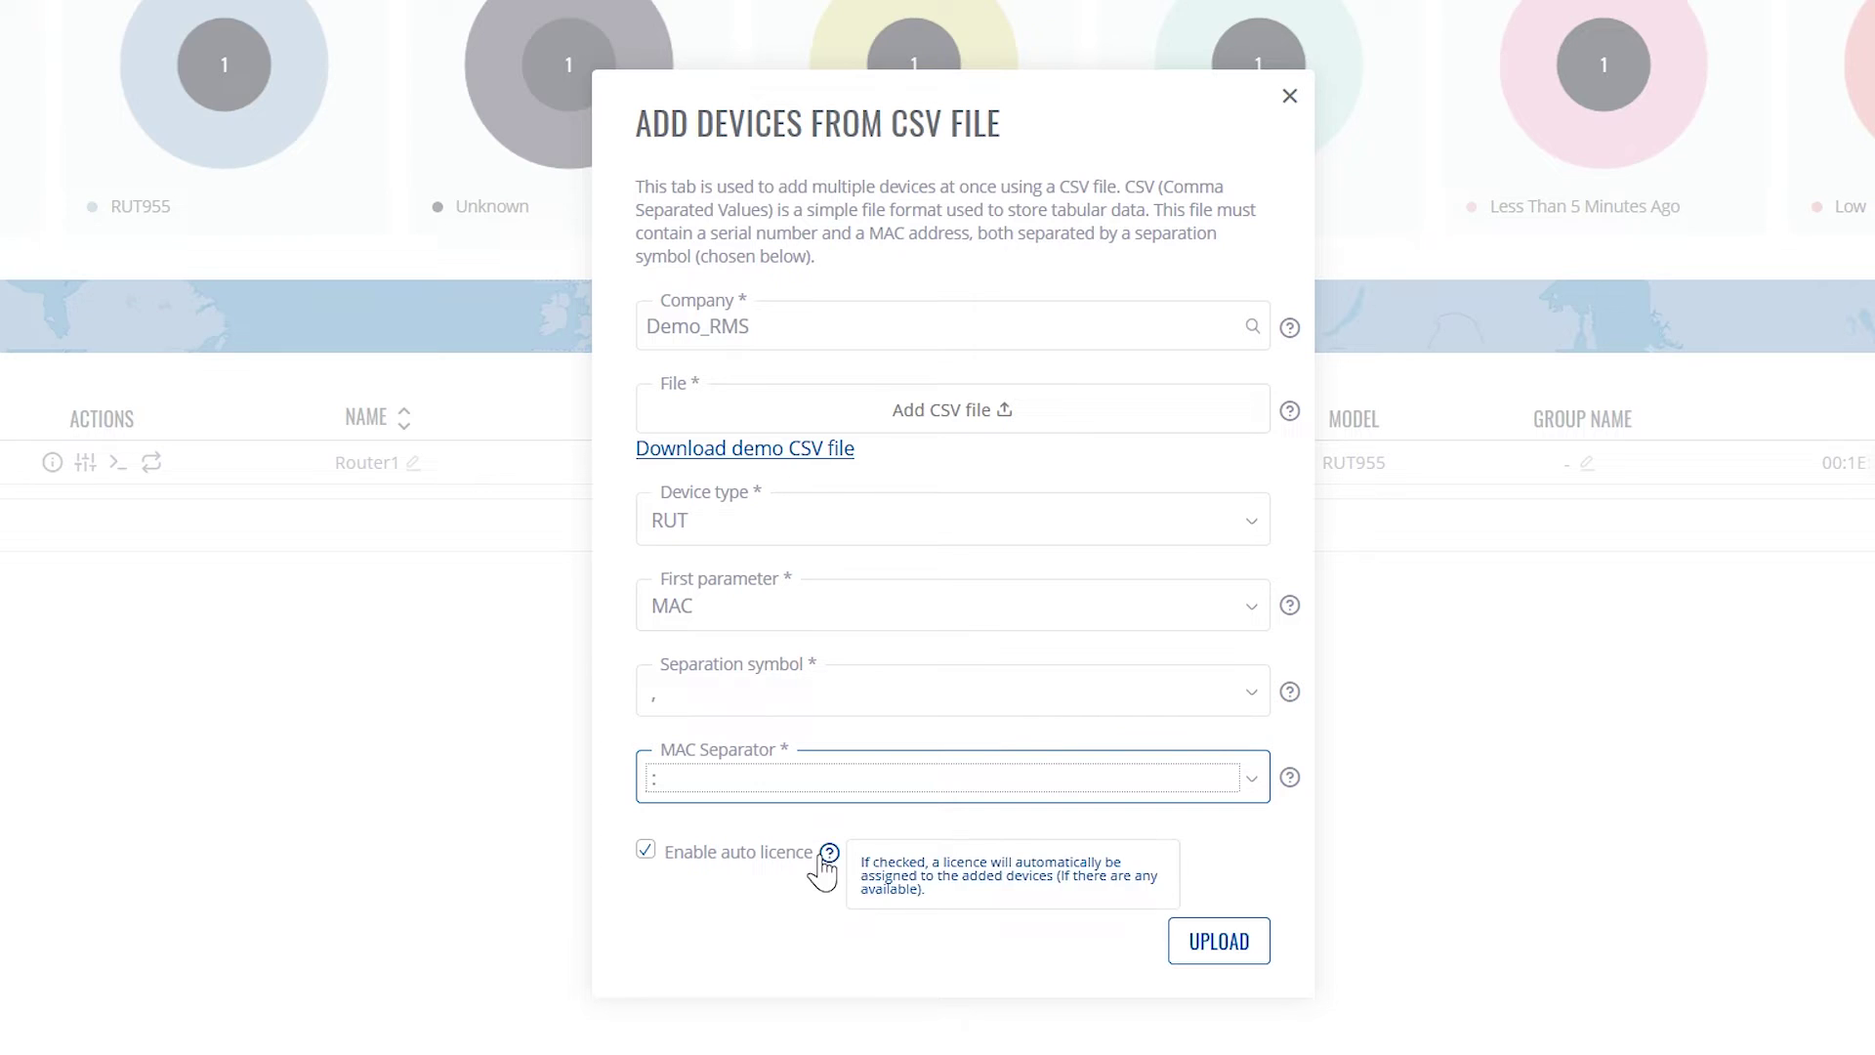
{"action": "left_click", "coordinate": [803, 876]}
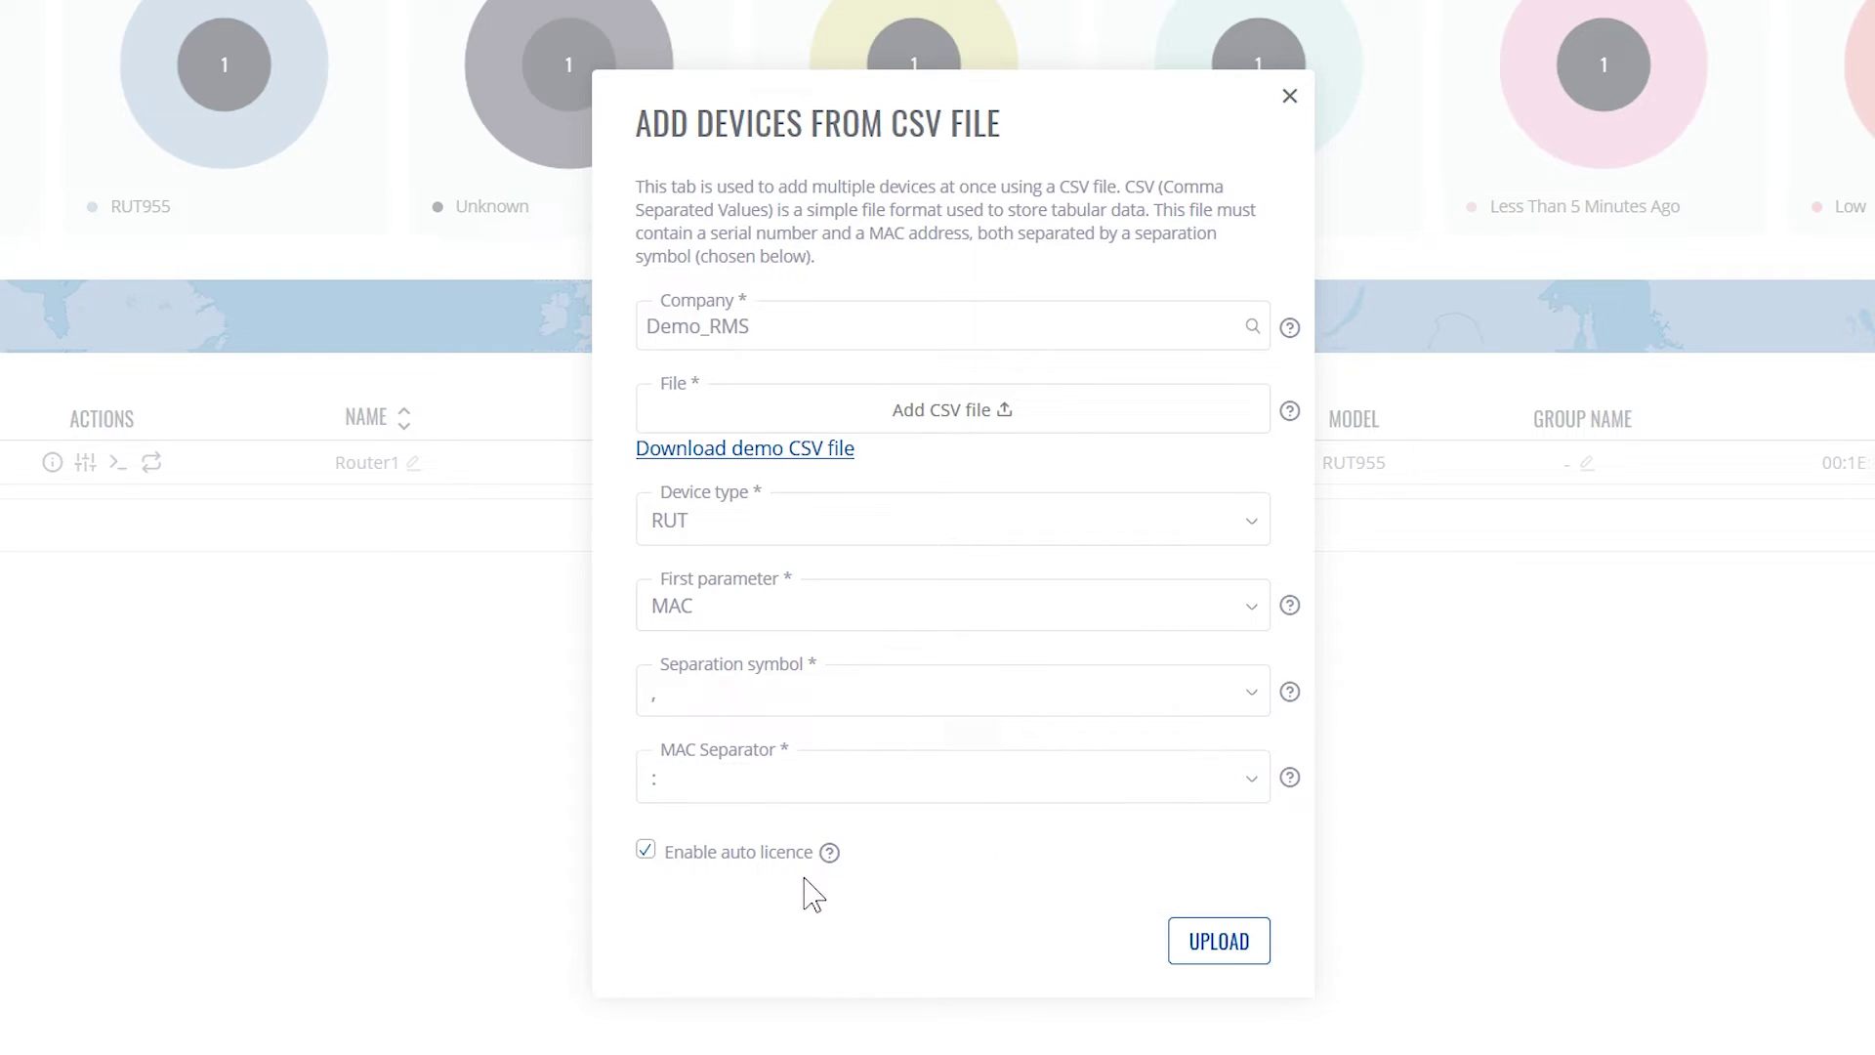
Attach New_Demo_add_device_list.csv from Downloads to the import form and upload it
{"action": "left_click", "coordinate": [958, 420]}
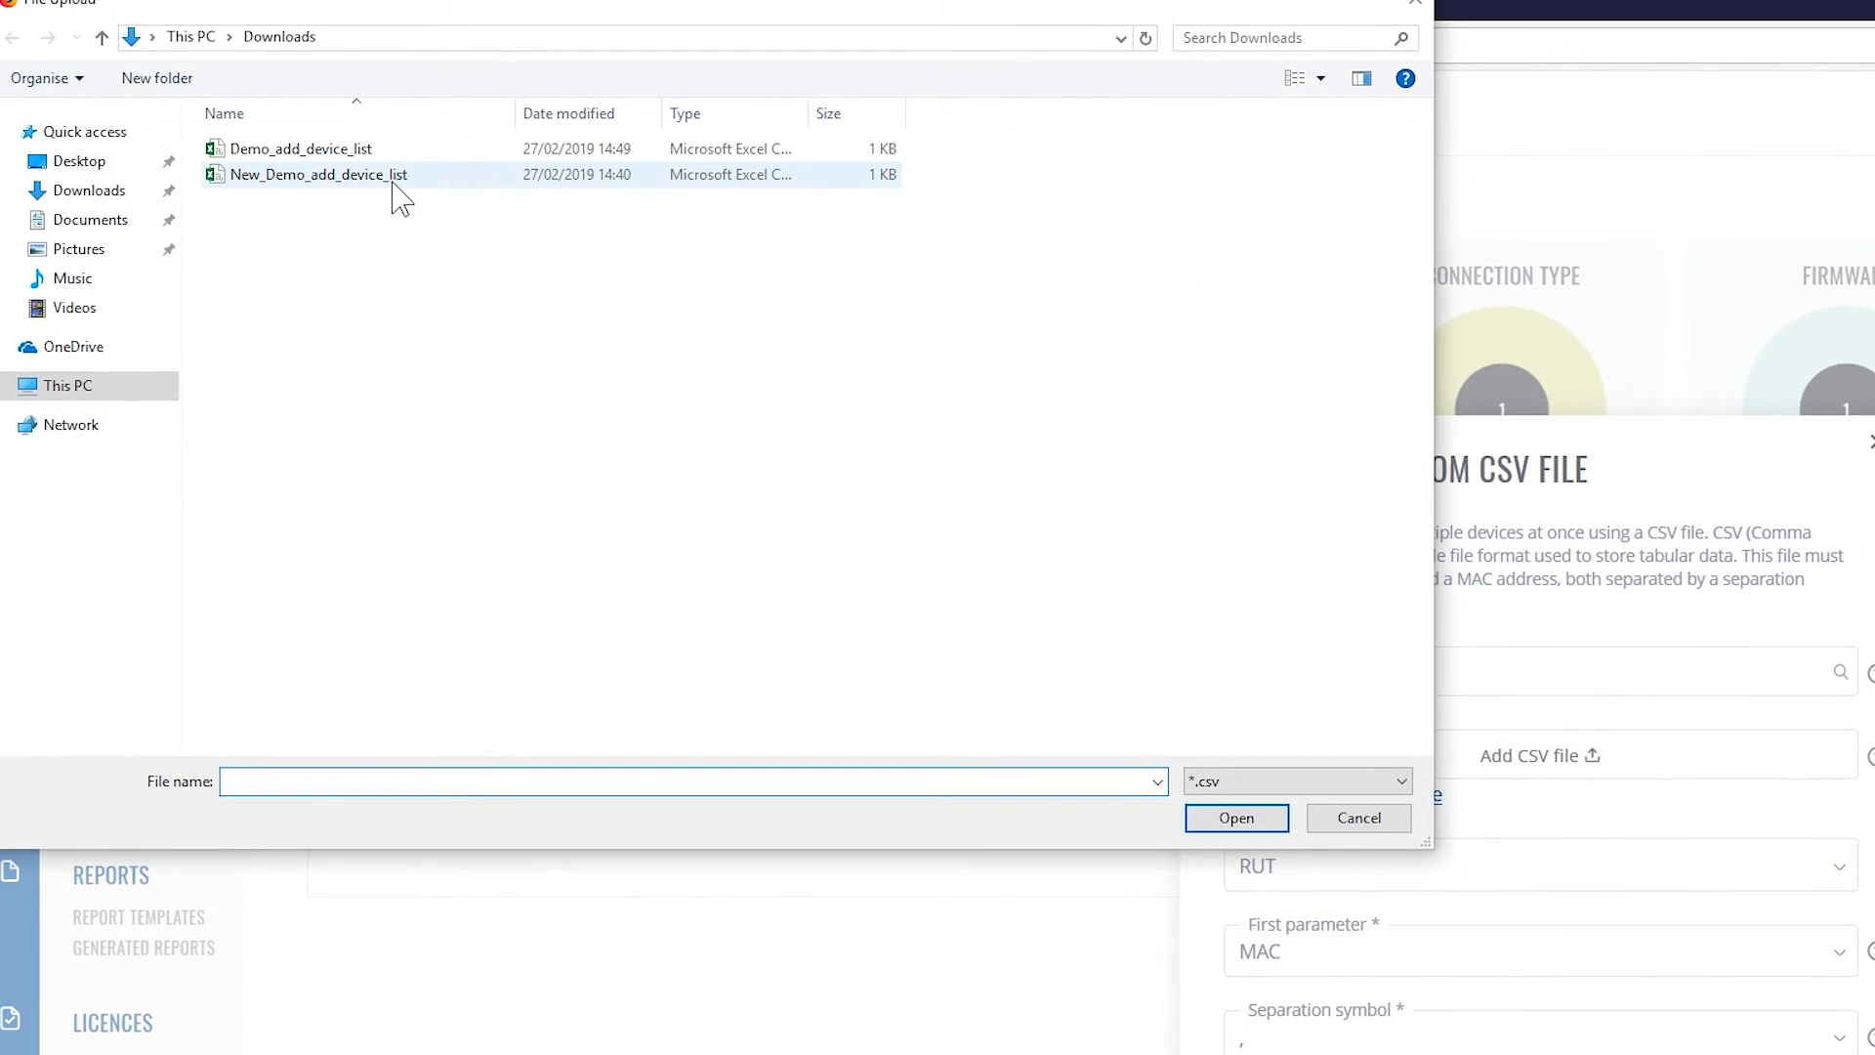
{"action": "left_click", "coordinate": [391, 181]}
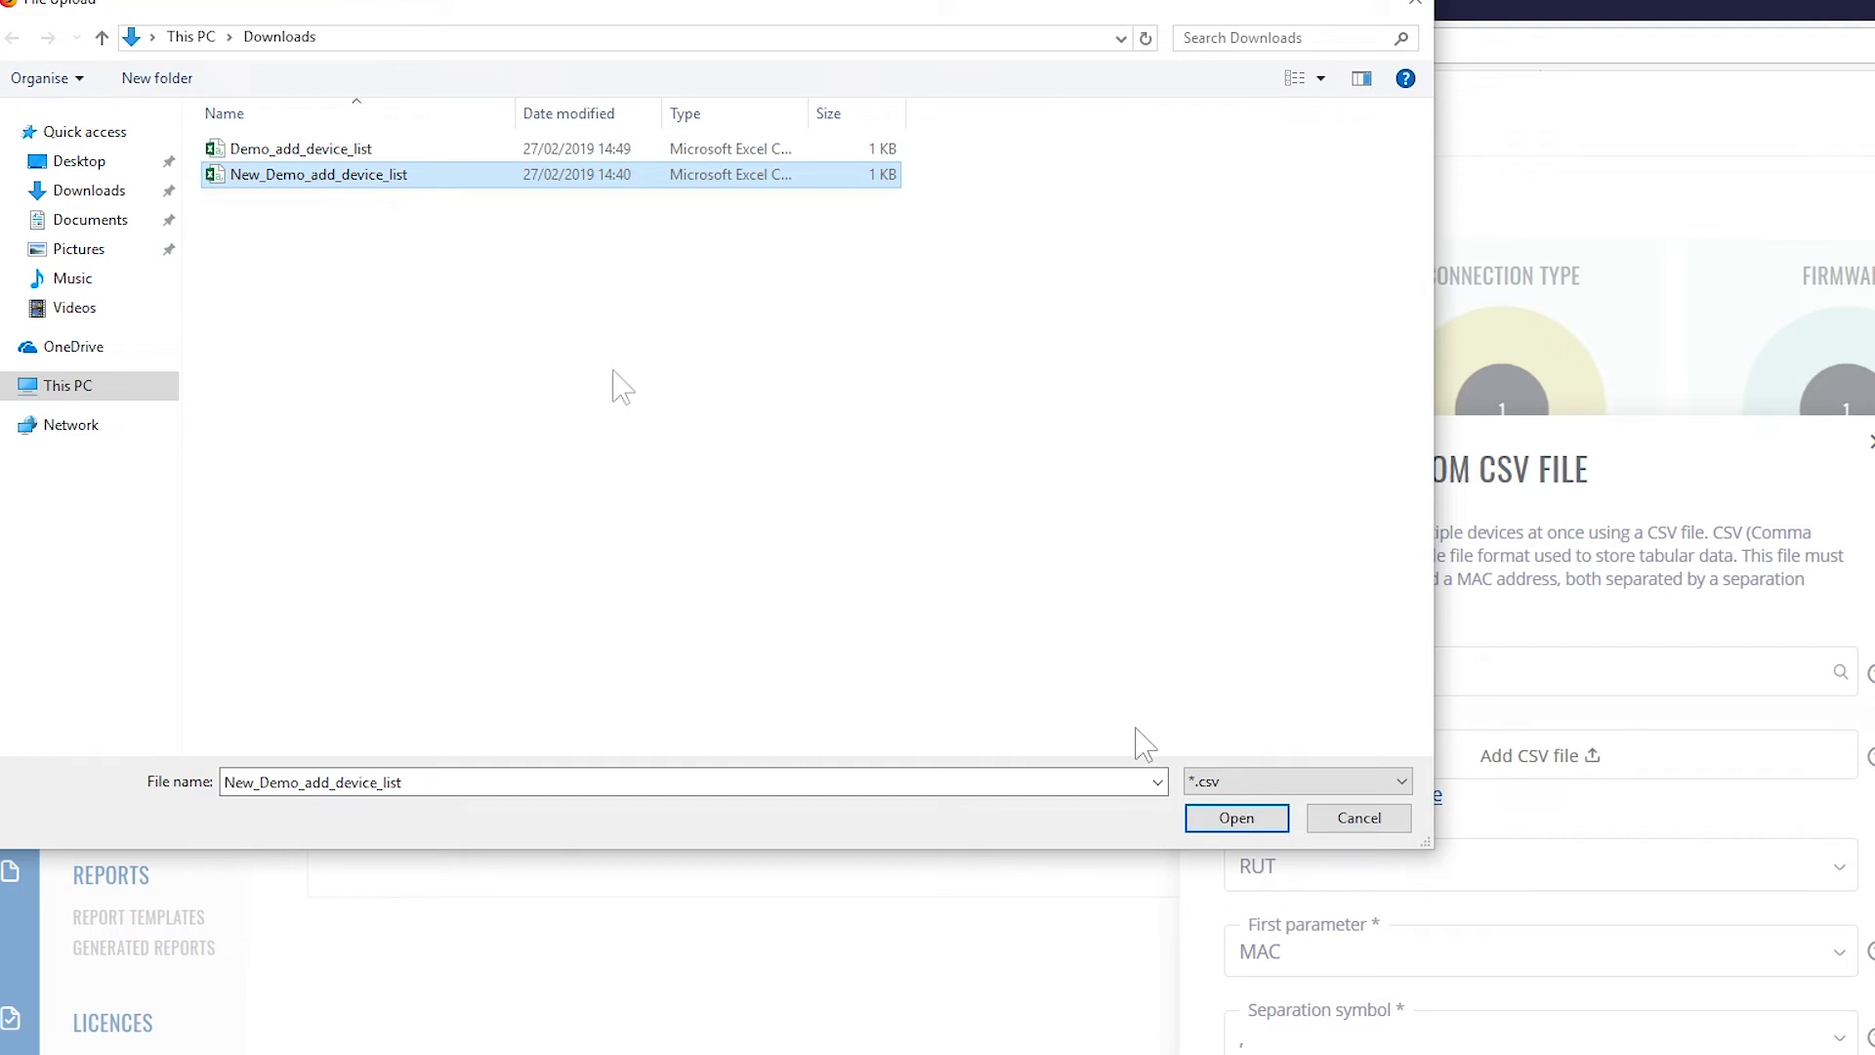
{"action": "left_click", "coordinate": [1232, 817]}
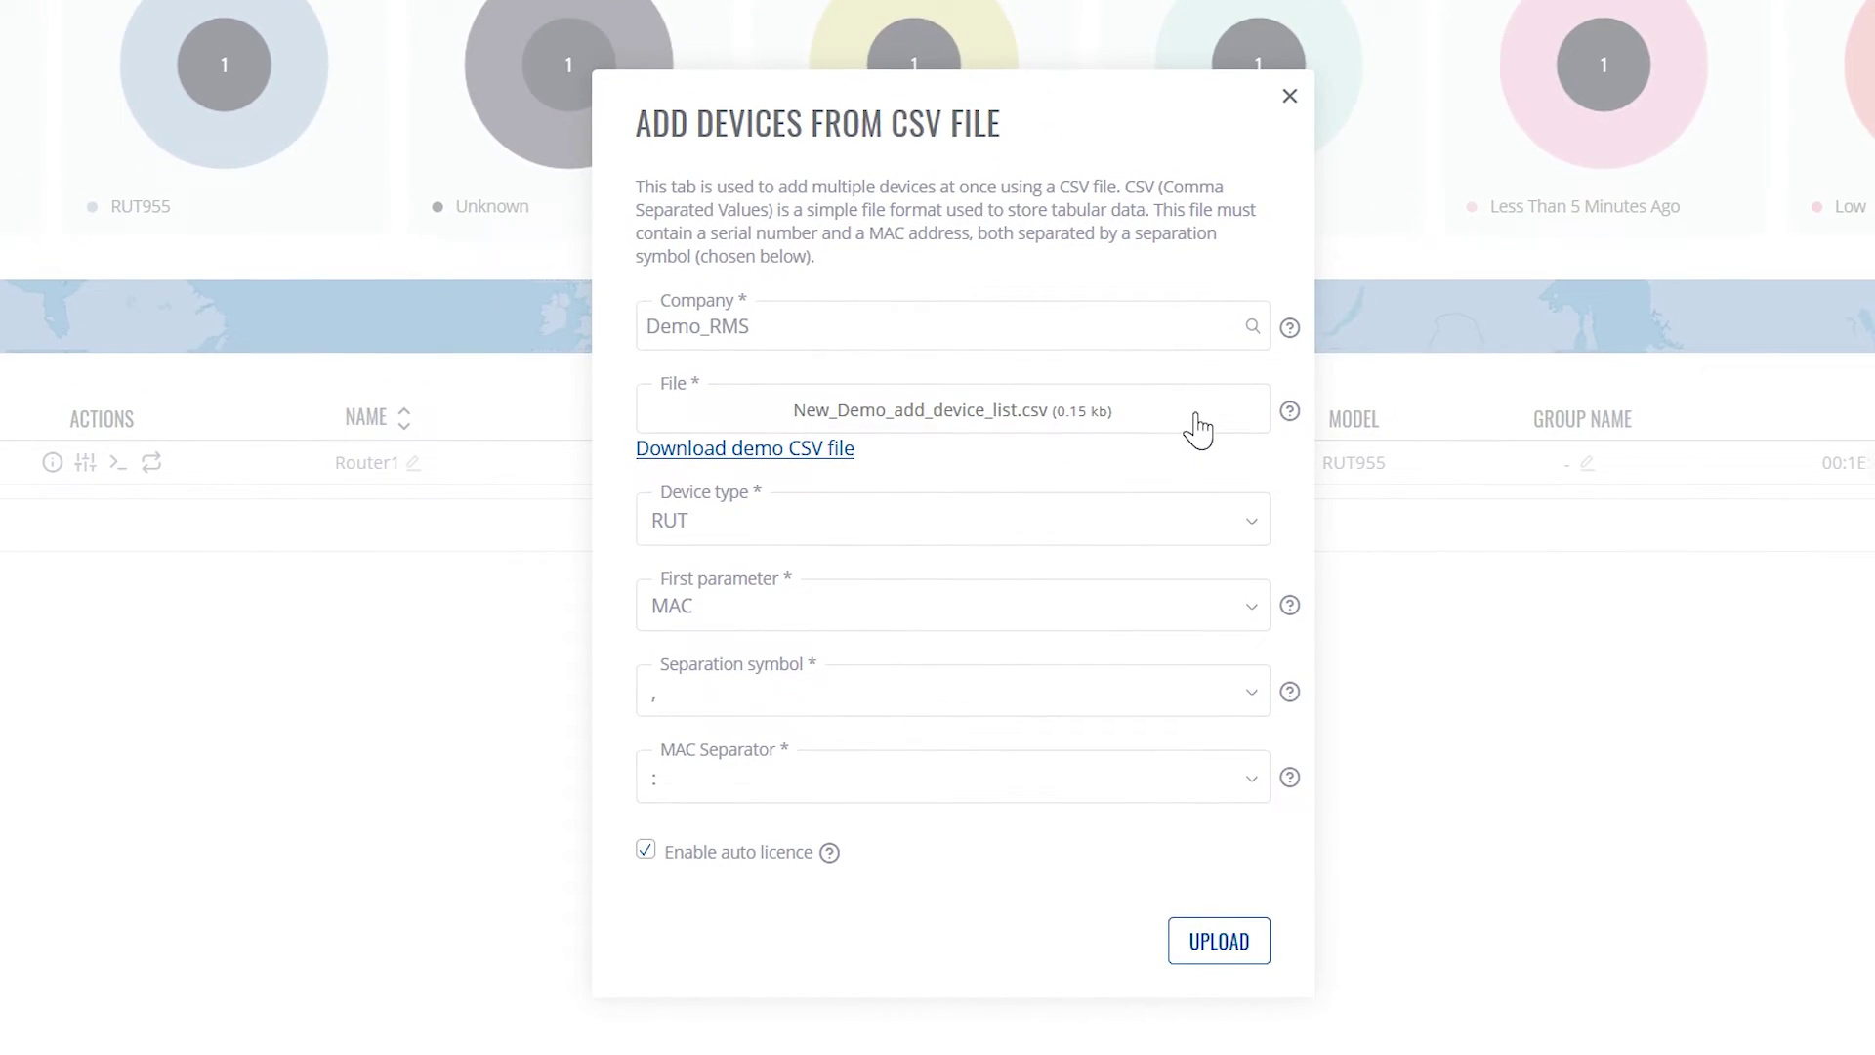
{"action": "left_click", "coordinate": [1201, 962]}
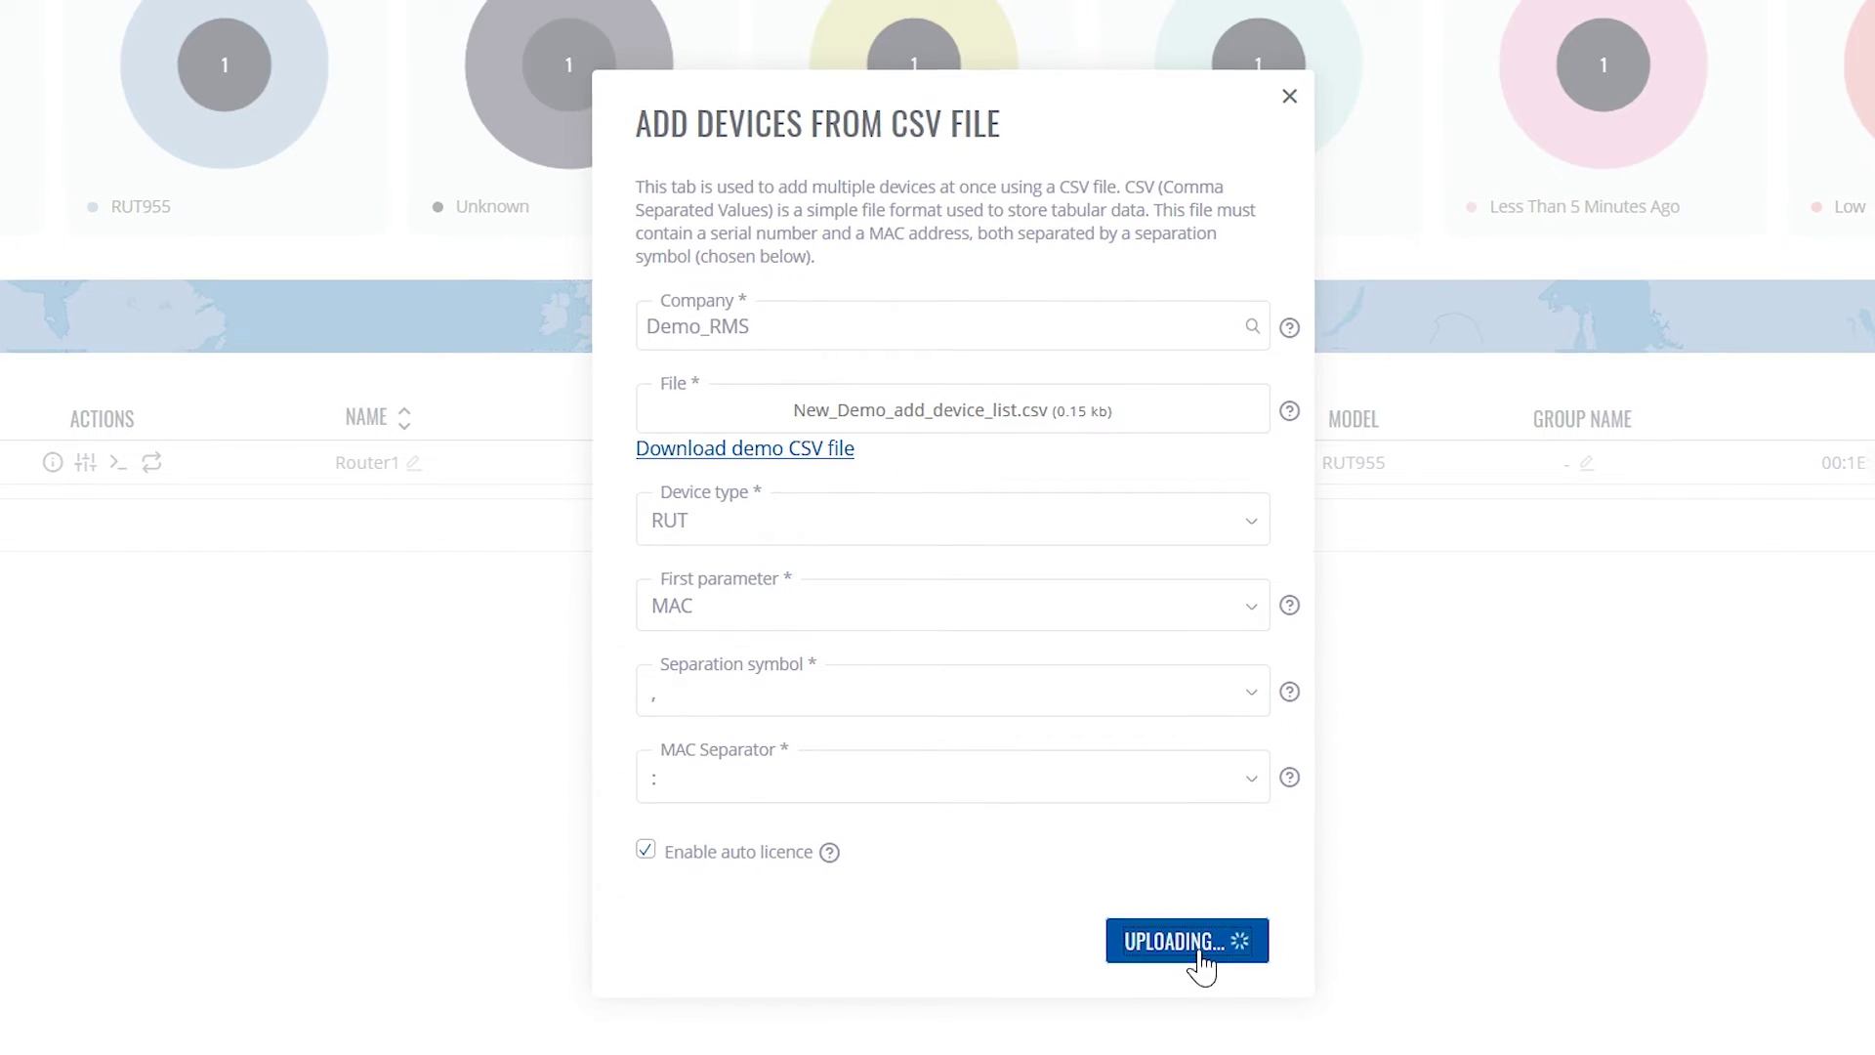